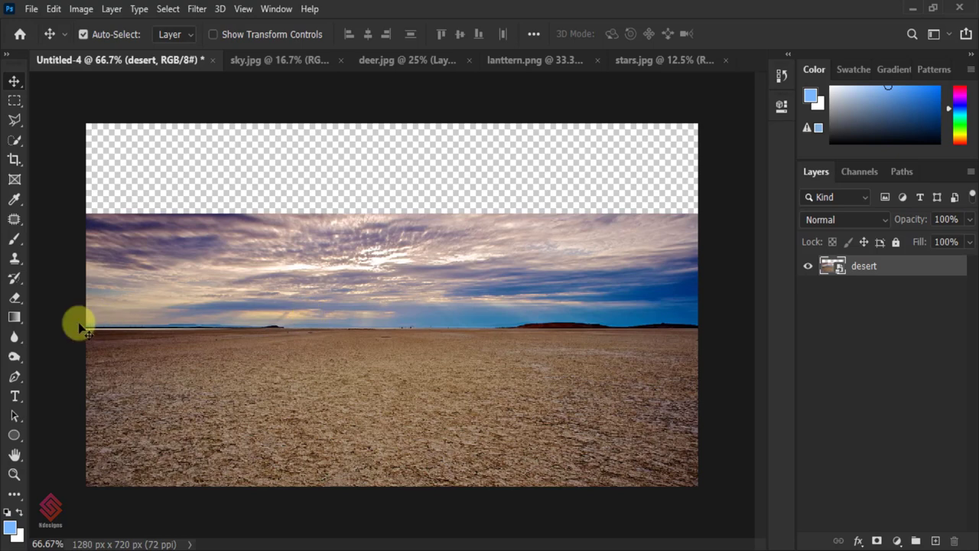
# Step: Set up the Gradient tool with default black/white colours and the Foreground to Transparent preset
pyautogui.click(14, 317)
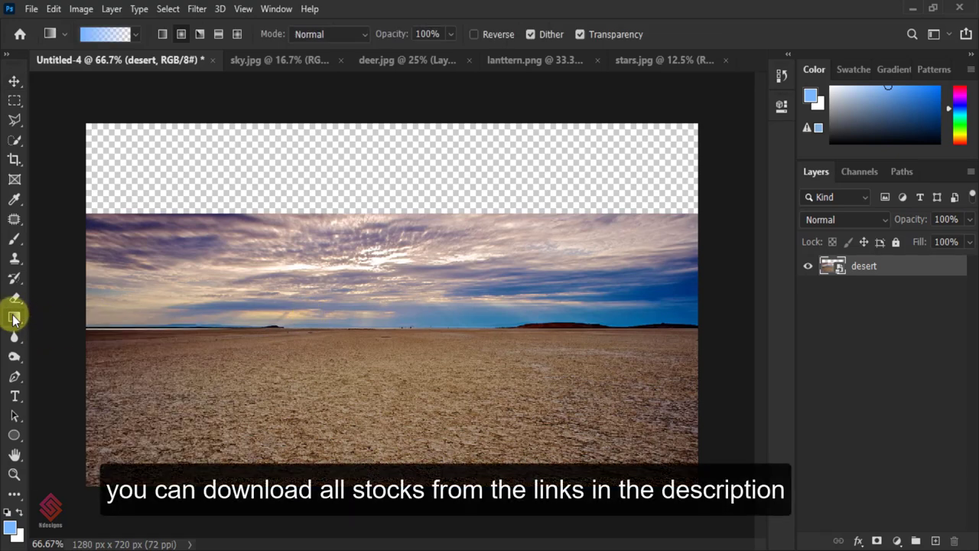
pyautogui.click(6, 513)
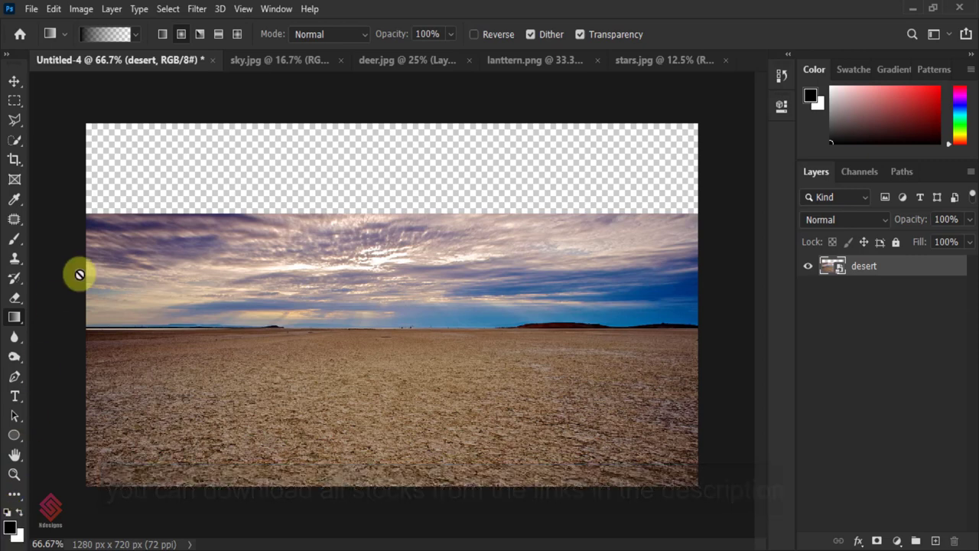
pyautogui.click(134, 33)
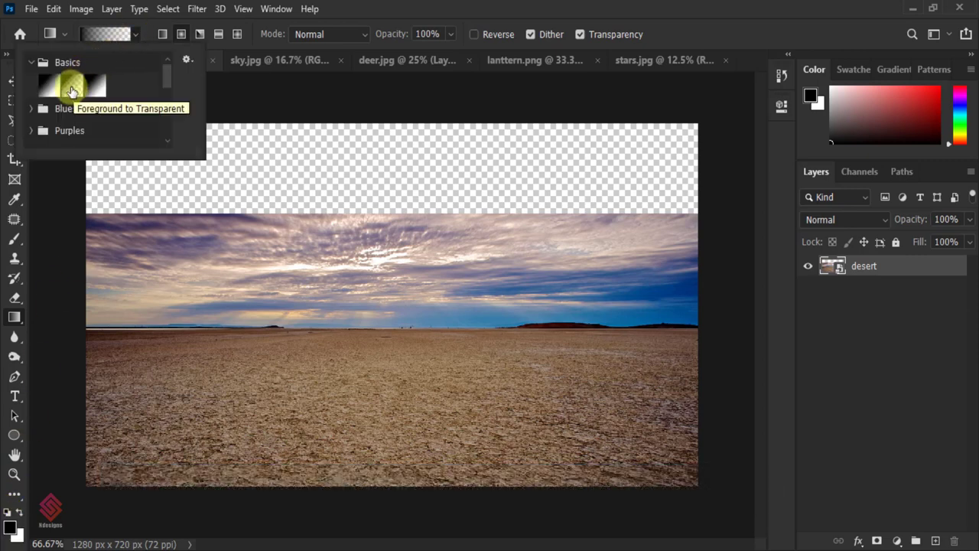
pyautogui.click(136, 34)
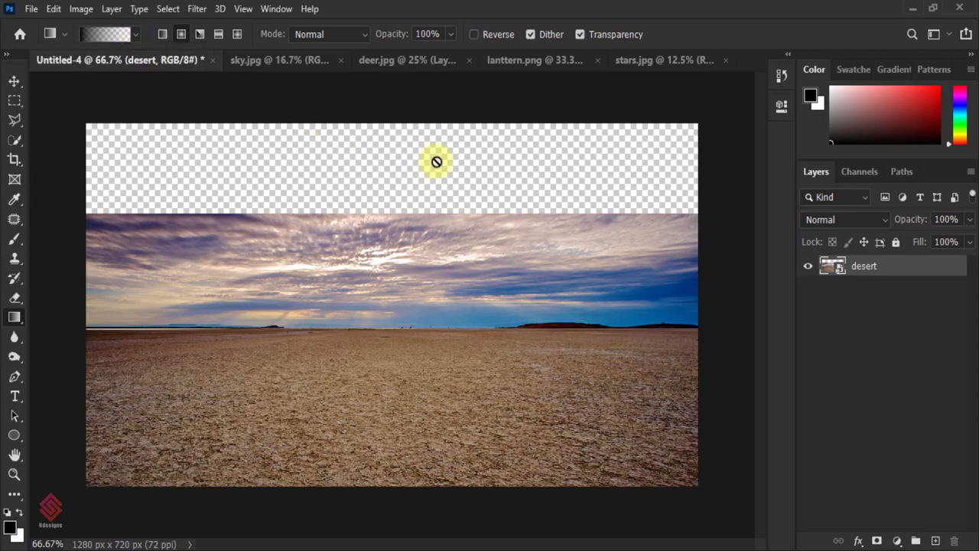
# Step: Add a layer mask to the desert layer and drag top-down gradients to fade its sky
pyautogui.click(877, 542)
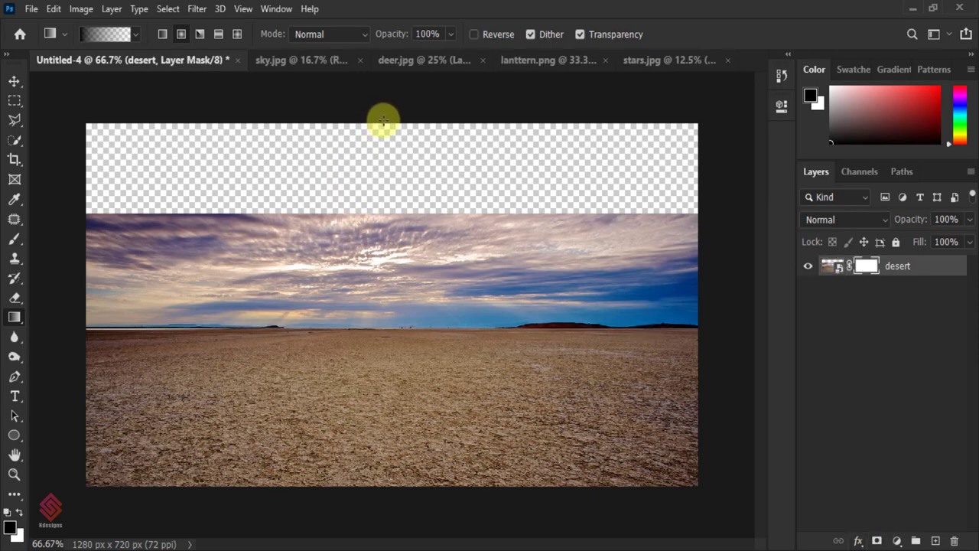
pyautogui.moveTo(383, 122); pyautogui.dragTo(384, 390)
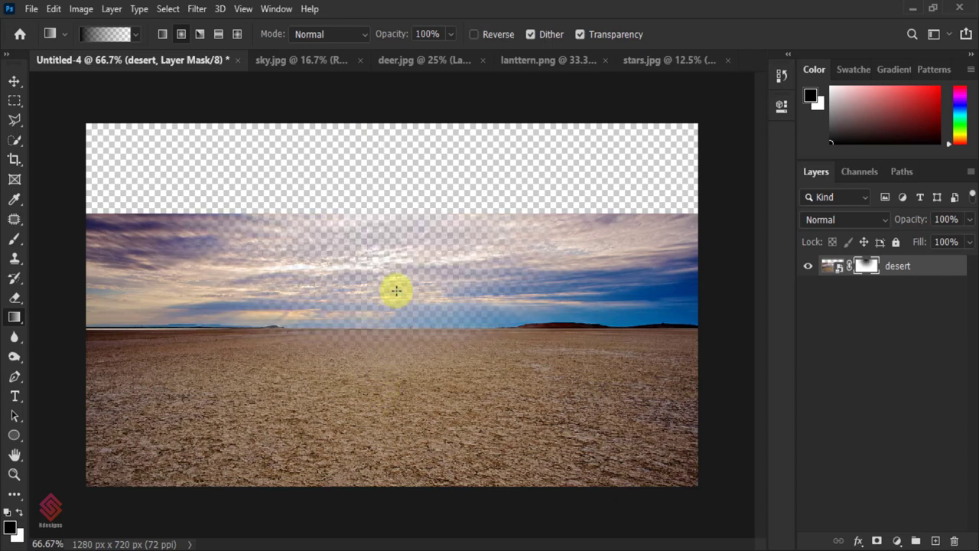
pyautogui.hotkey('ctrl', 'z')
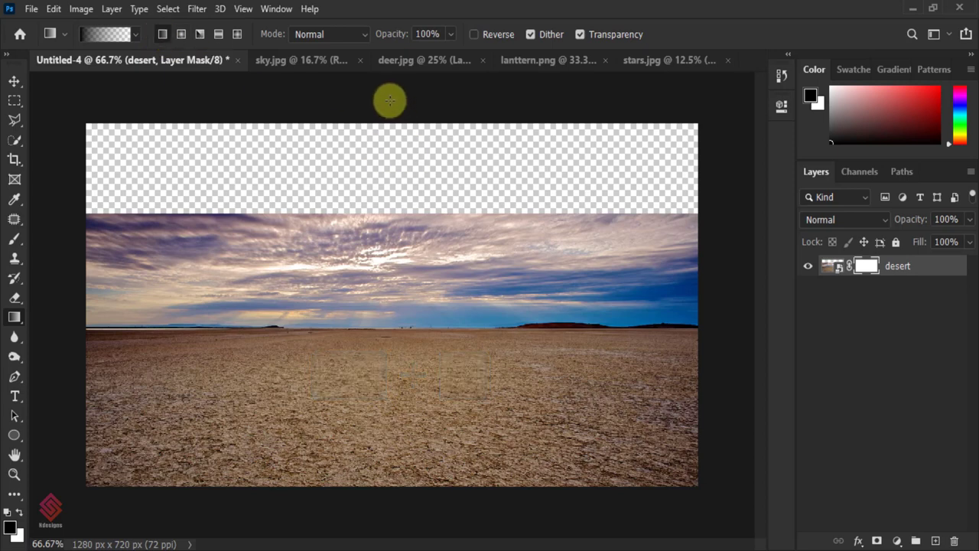
pyautogui.moveTo(391, 124); pyautogui.dragTo(392, 374)
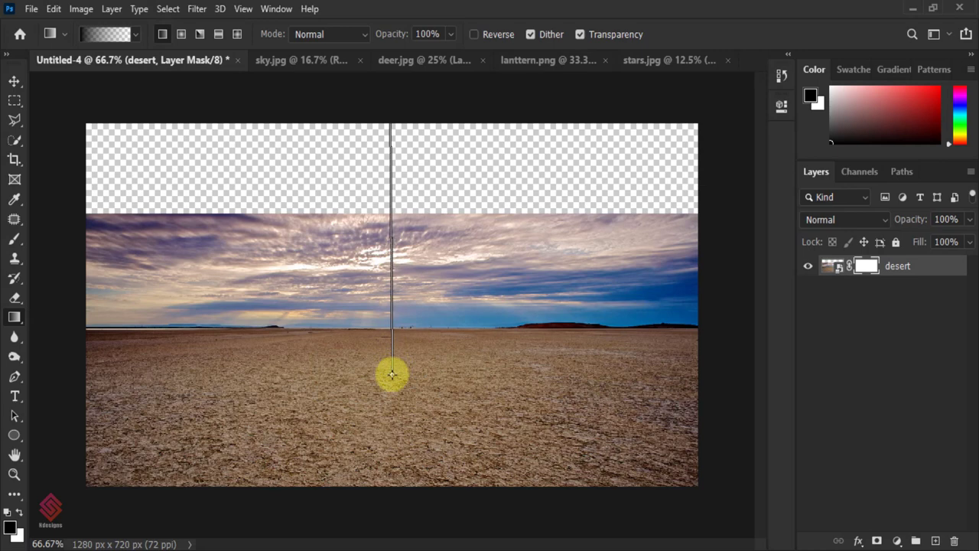
pyautogui.moveTo(397, 276); pyautogui.dragTo(399, 386)
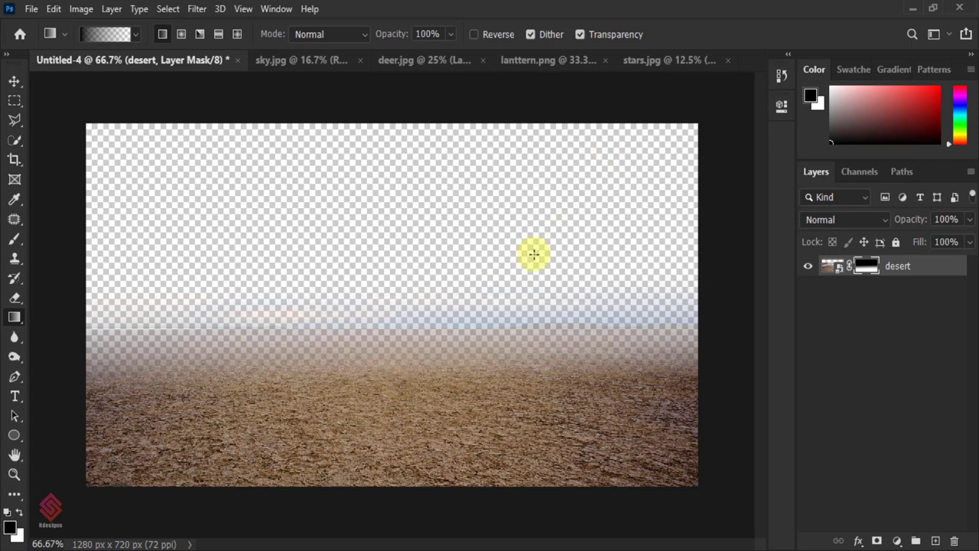
# Step: Drag the sky.jpg cloud image into the Untitled-4 desert document as a new layer
pyautogui.click(14, 82)
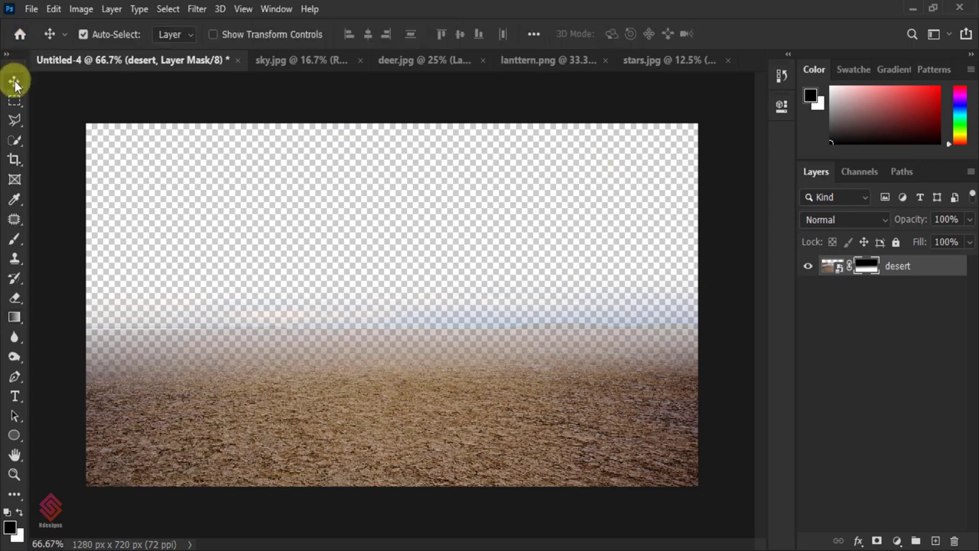
pyautogui.click(279, 58)
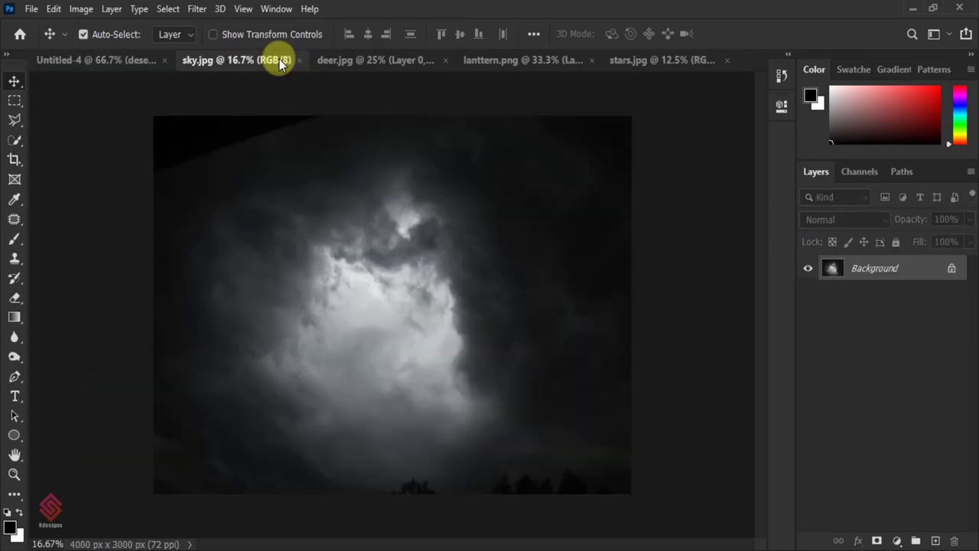
pyautogui.moveTo(890, 267)
pyautogui.mouseDown()
pyautogui.moveTo(814, 260)
pyautogui.moveTo(165, 72)
pyautogui.moveTo(388, 268)
pyautogui.mouseUp()
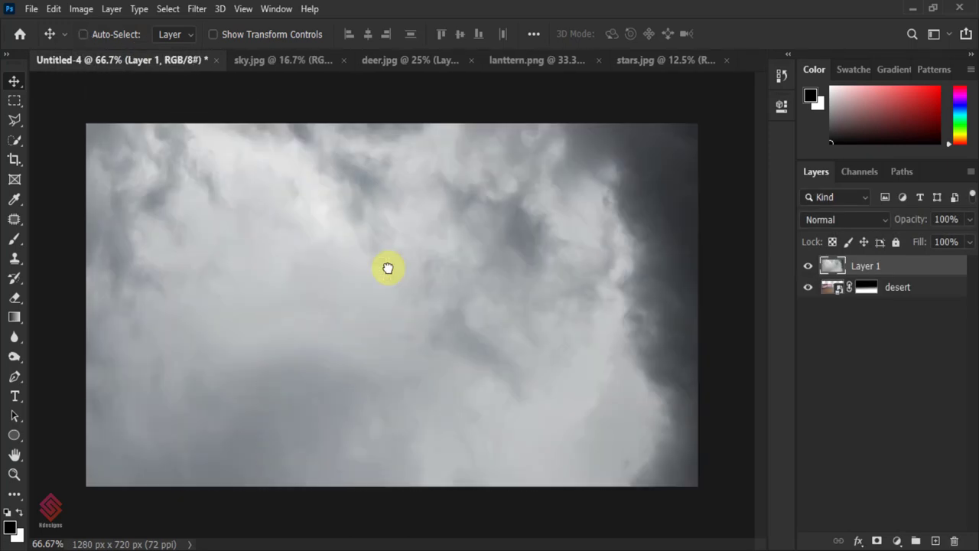
pyautogui.hotkey('ctrl', '-')
# Step: Scale the cloud layer down to 32.54% and place it beneath the desert layer
pyautogui.hotkey('ctrl', '-')
pyautogui.hotkey('ctrl', '-')
pyautogui.hotkey('ctrl', 't')
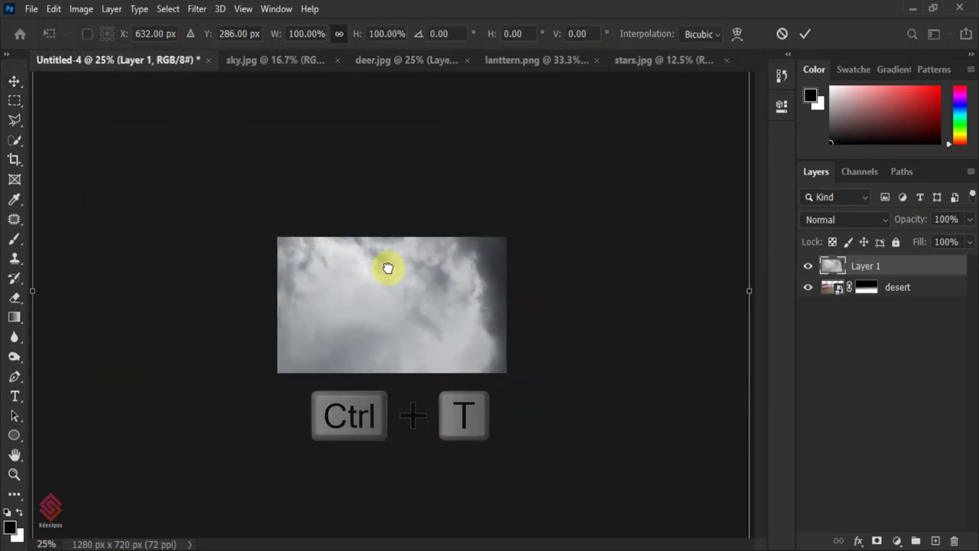
pyautogui.hotkey('ctrl', '-')
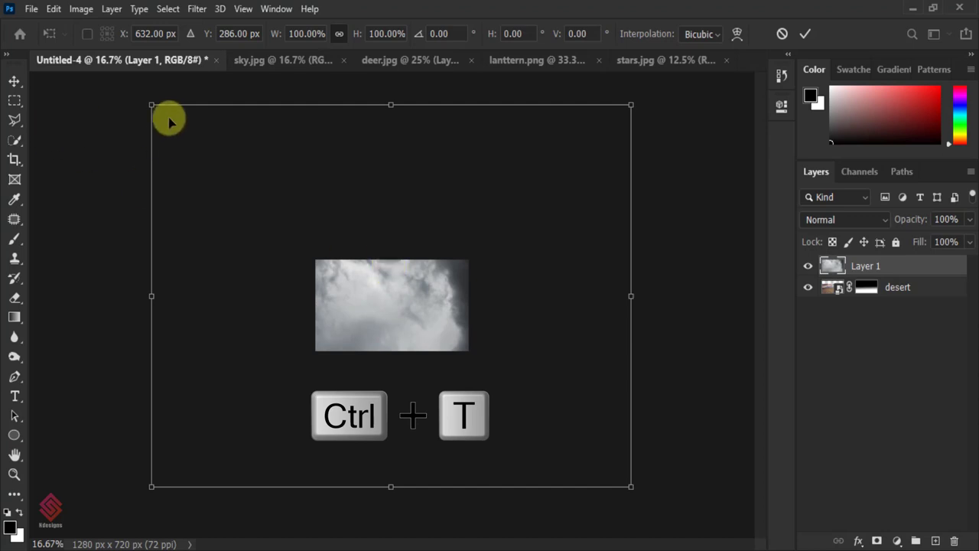
pyautogui.moveTo(150, 105)
pyautogui.mouseDown()
pyautogui.moveTo(435, 351)
pyautogui.moveTo(474, 360)
pyautogui.mouseUp()
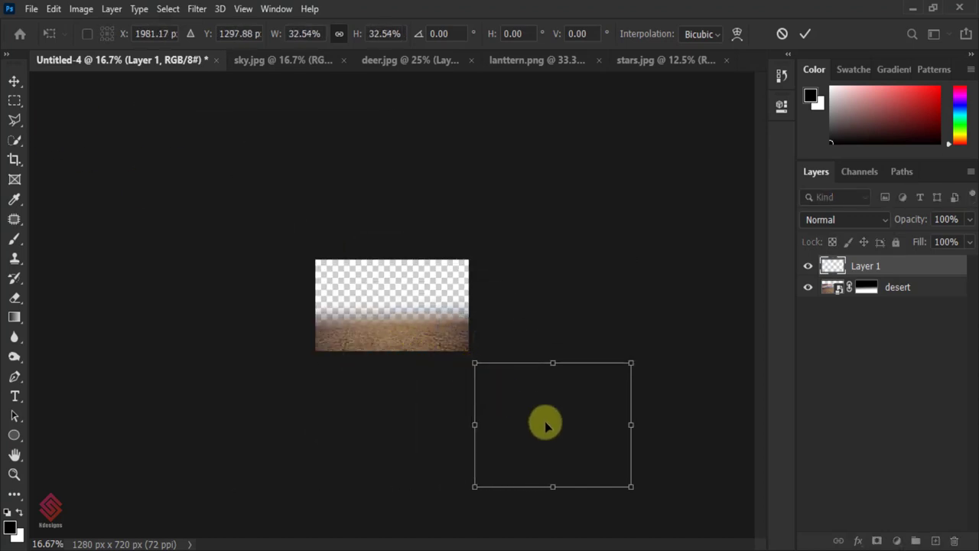
pyautogui.moveTo(543, 421); pyautogui.dragTo(397, 322)
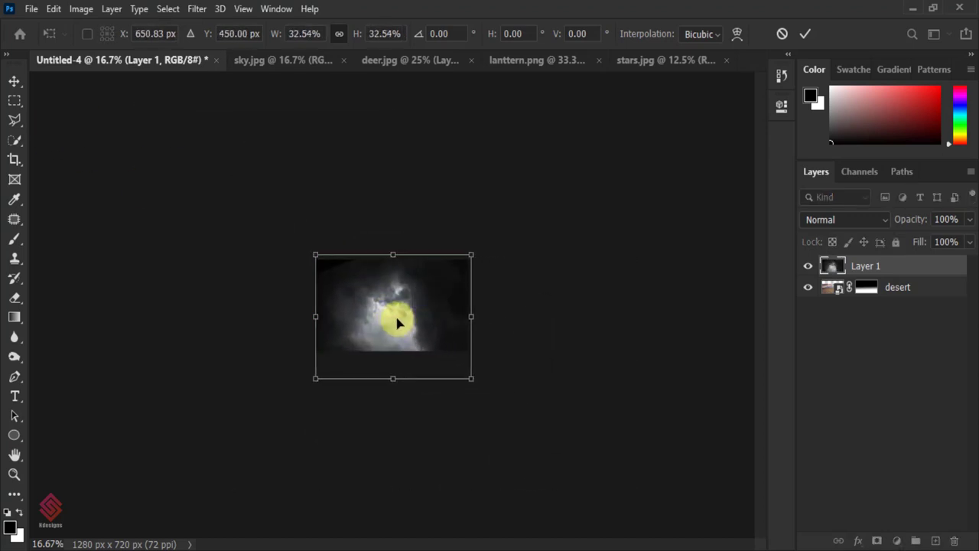
pyautogui.hotkey('ctrl', '0')
pyautogui.press('Return')
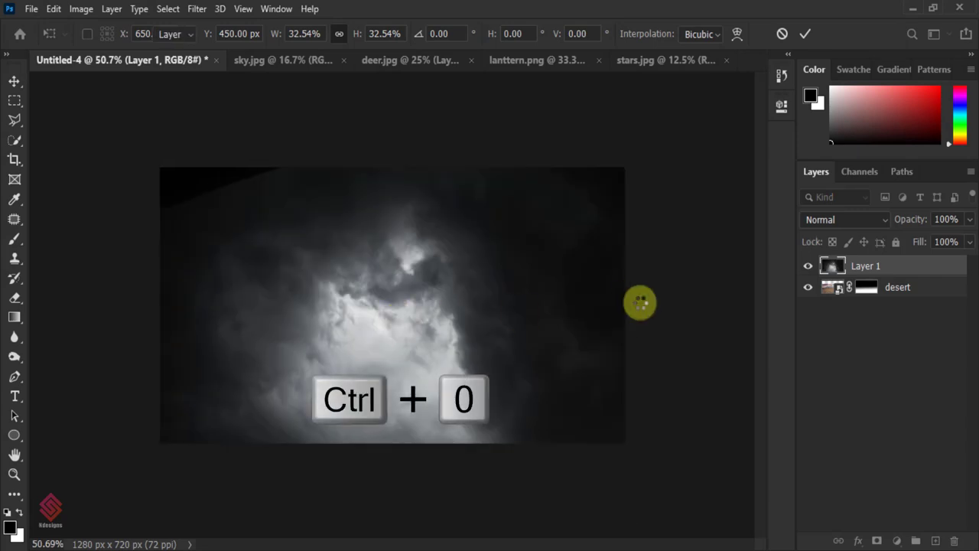
pyautogui.moveTo(918, 264); pyautogui.dragTo(919, 289)
# Step: Stretch the cloud layer to 117.59% × 80.02% and reposition it so no transparent edges remain
pyautogui.press('ctrl')
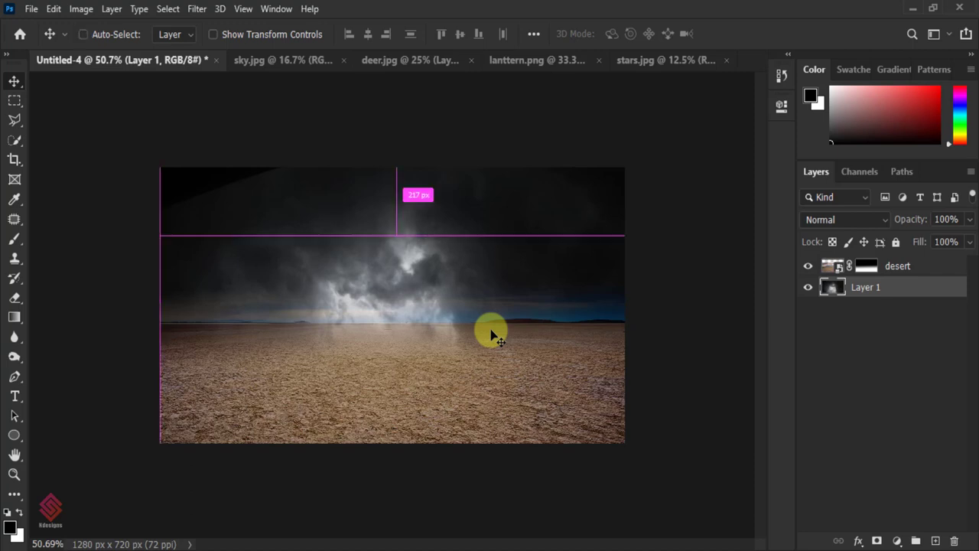
pyautogui.hotkey('ctrl', 't')
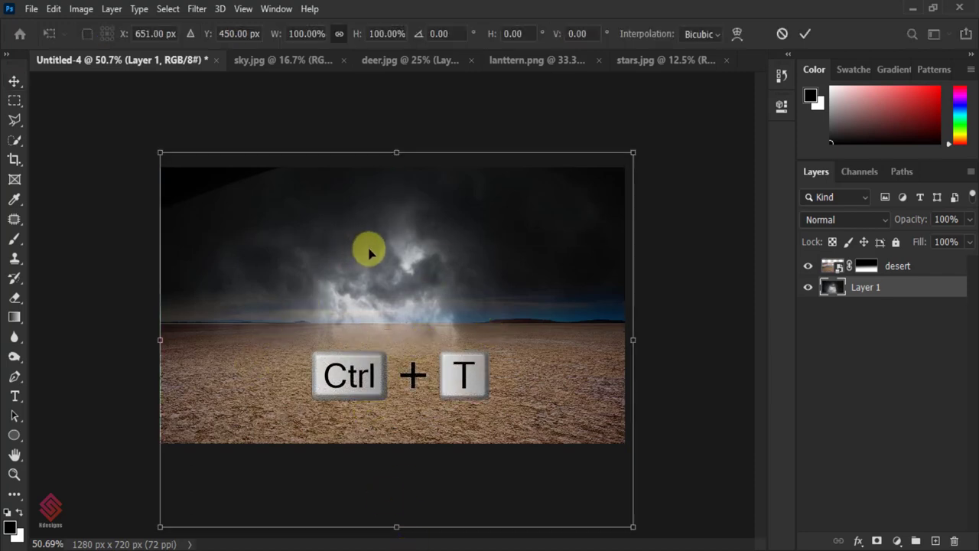
pyautogui.moveTo(369, 251); pyautogui.dragTo(375, 181)
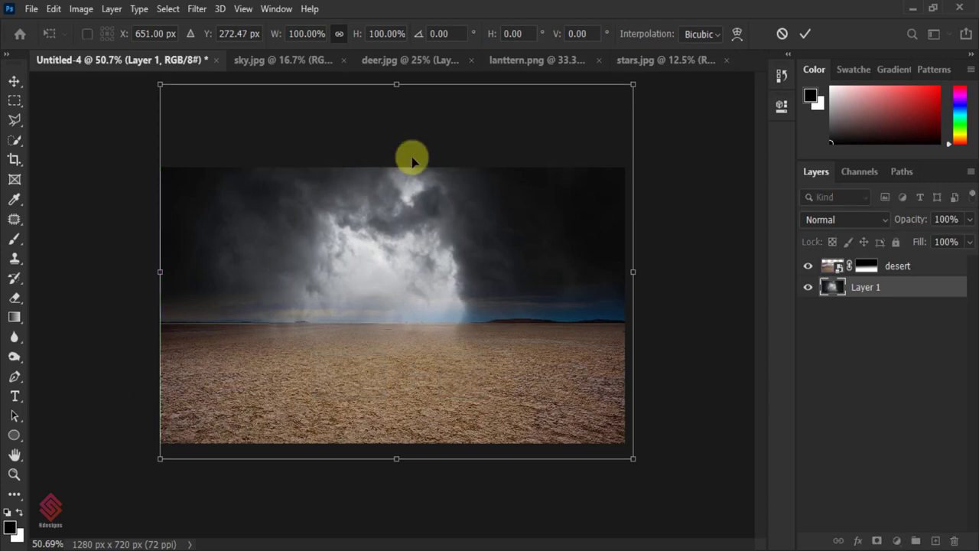
pyautogui.moveTo(160, 85); pyautogui.dragTo(191, 115)
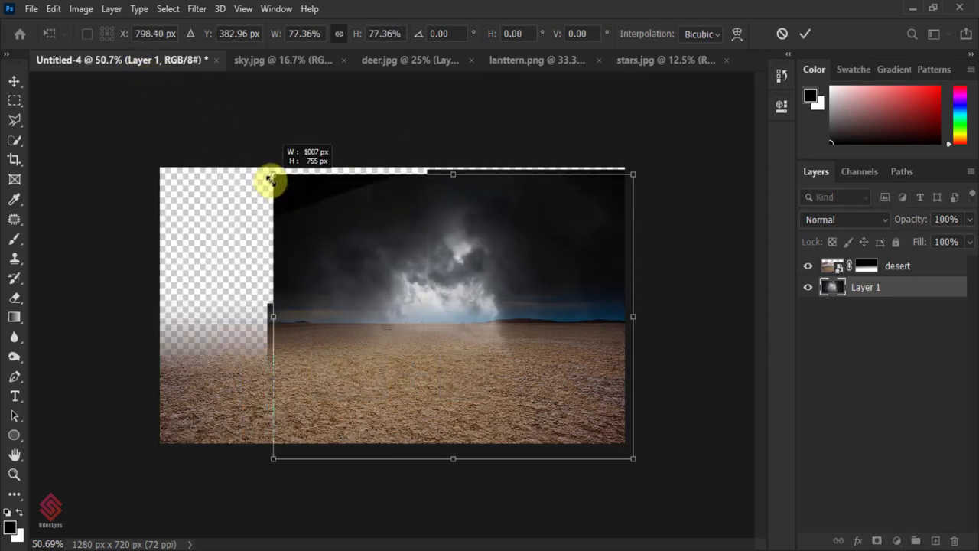
pyautogui.moveTo(310, 219)
pyautogui.mouseDown()
pyautogui.moveTo(326, 218)
pyautogui.moveTo(325, 204)
pyautogui.mouseUp()
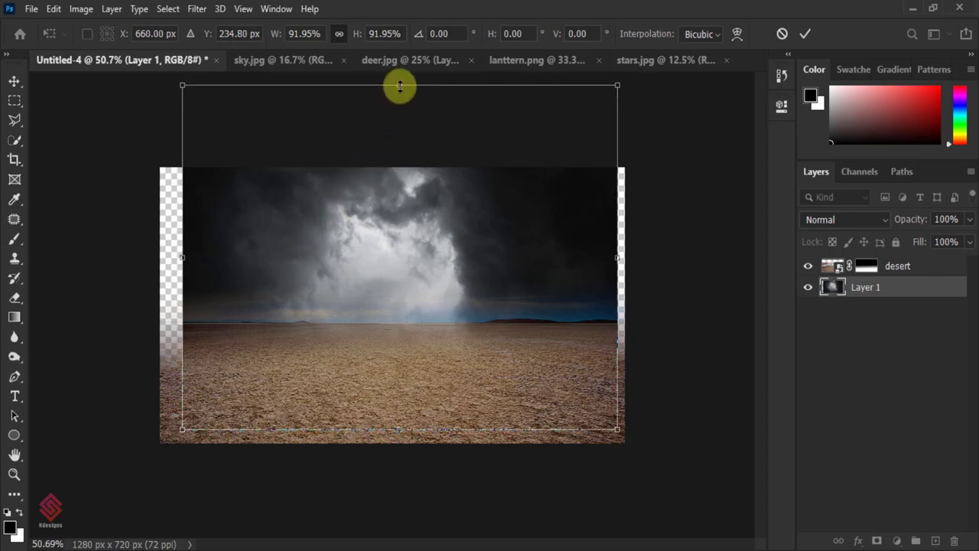
pyautogui.moveTo(399, 86); pyautogui.dragTo(405, 129)
pyautogui.moveTo(400, 216); pyautogui.dragTo(402, 211)
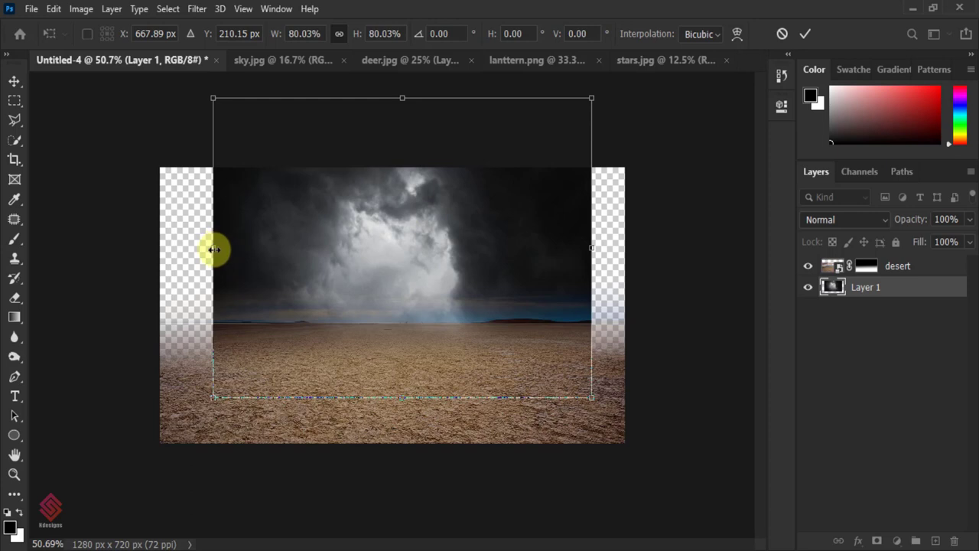
pyautogui.moveTo(214, 250); pyautogui.dragTo(125, 268)
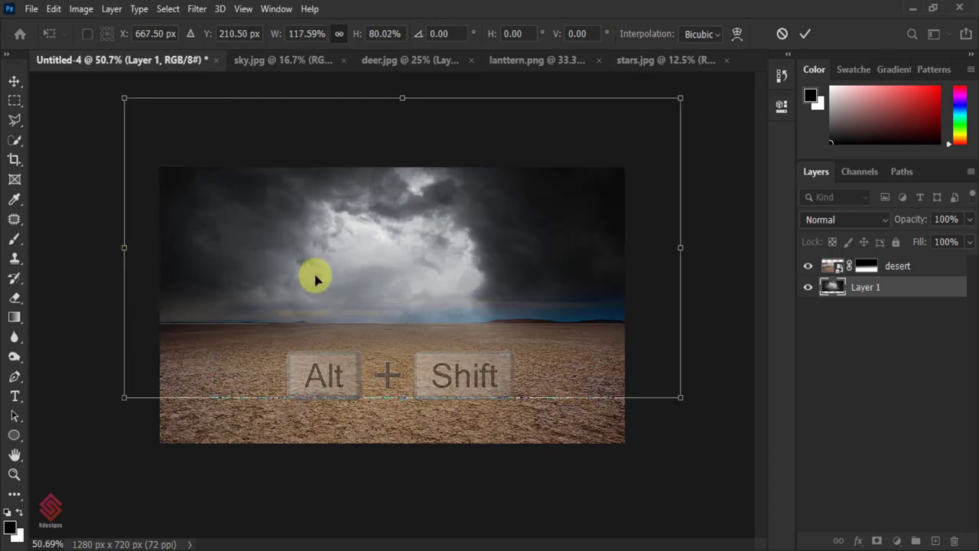
pyautogui.moveTo(316, 280); pyautogui.dragTo(327, 270)
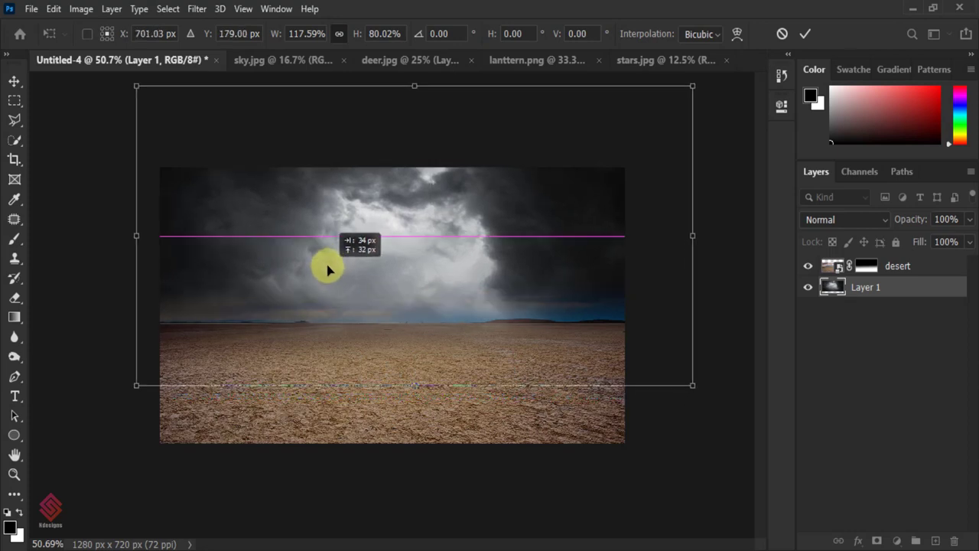
pyautogui.press('Return')
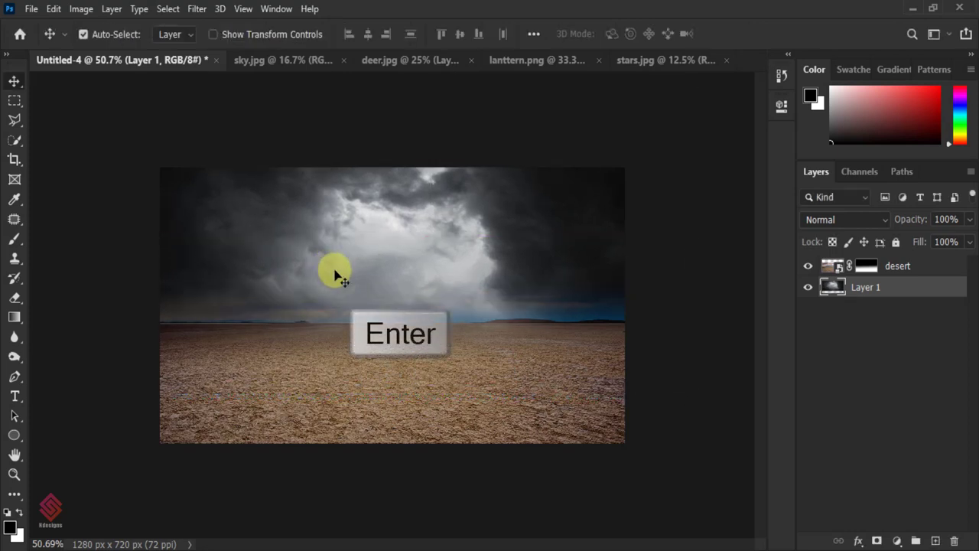
# Step: Drag black-to-white gradients on the desert mask across the horizon, then reselect the desert layer
pyautogui.click(863, 268)
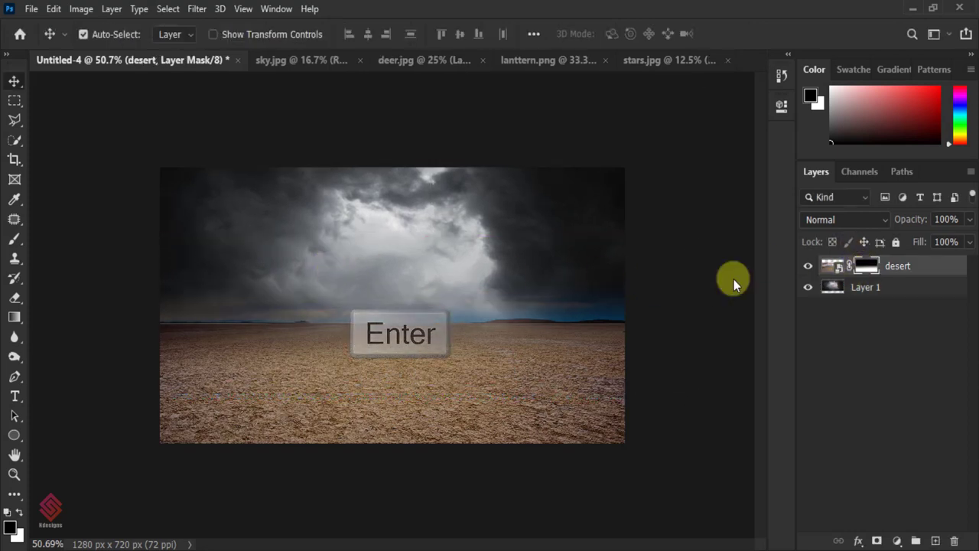
pyautogui.click(15, 318)
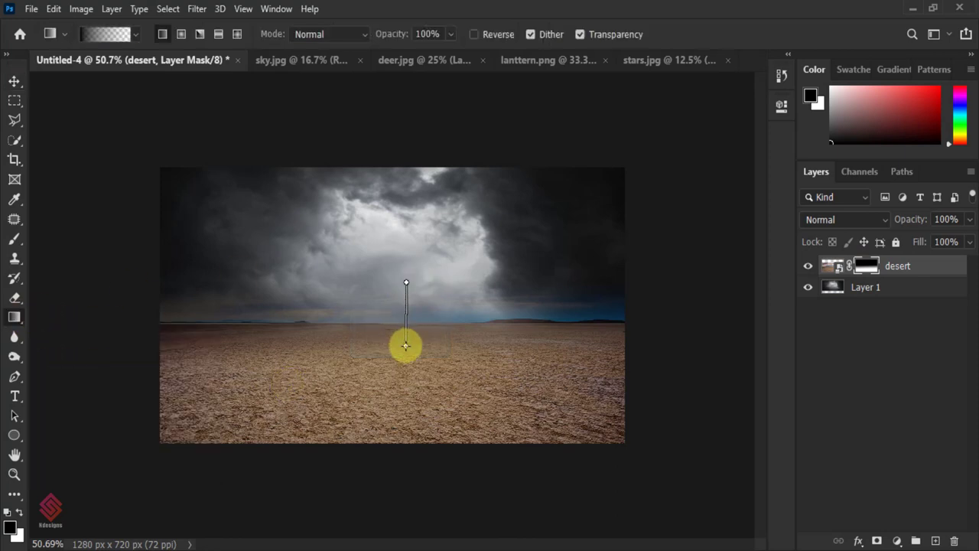
pyautogui.moveTo(407, 287); pyautogui.dragTo(405, 344)
pyautogui.moveTo(390, 297); pyautogui.dragTo(388, 355)
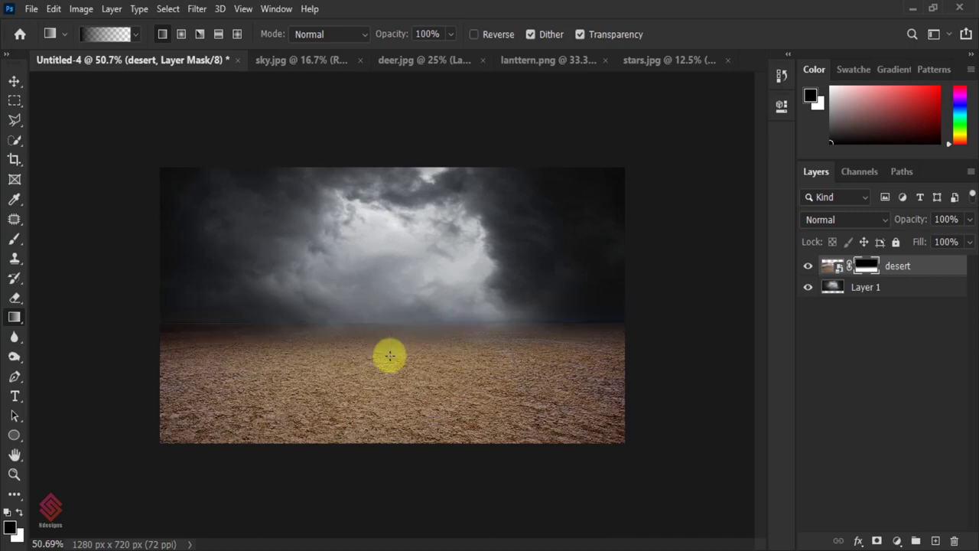
pyautogui.moveTo(387, 310); pyautogui.dragTo(389, 352)
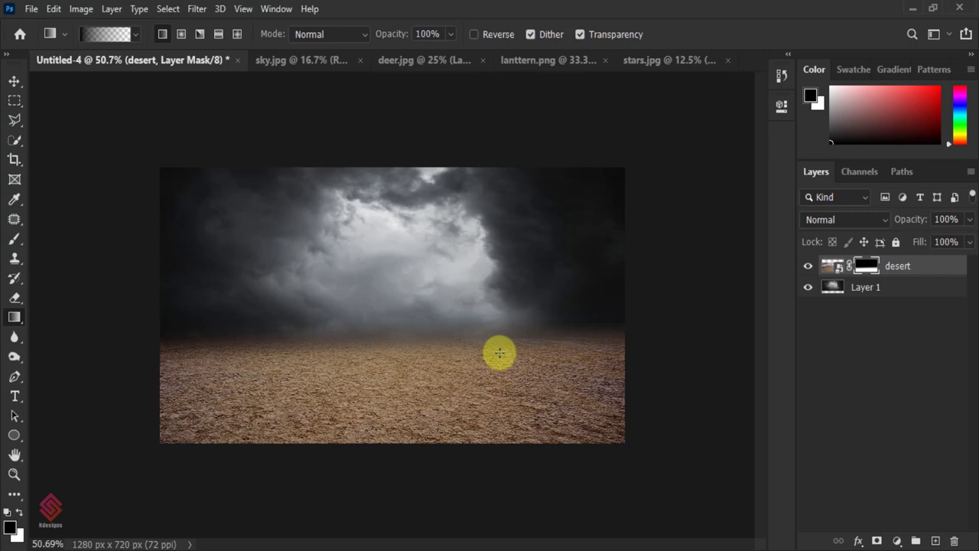
pyautogui.click(914, 288)
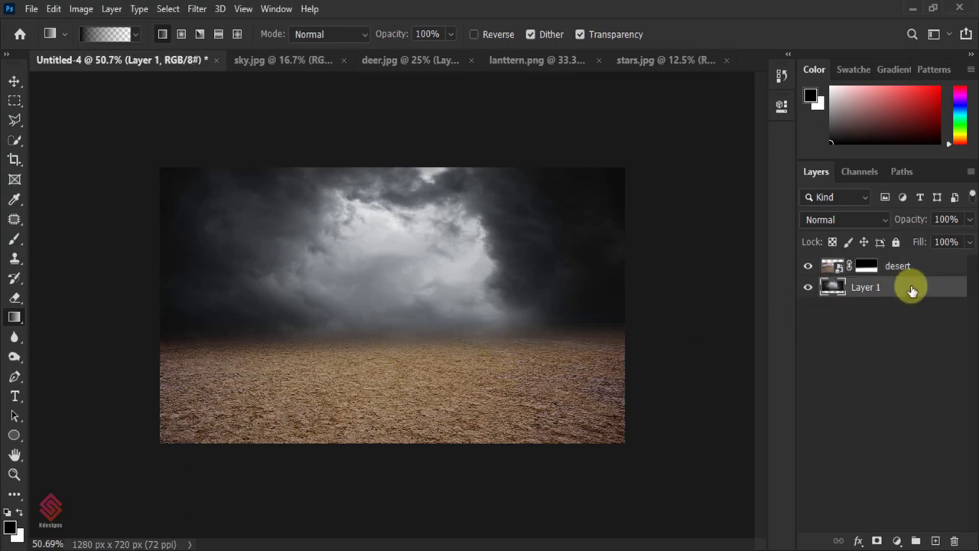
pyautogui.click(906, 266)
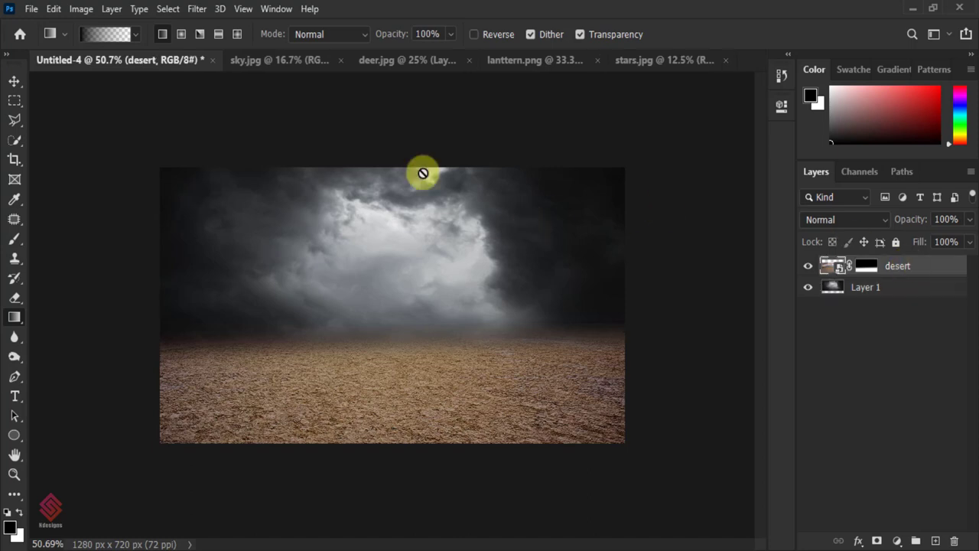
# Step: Apply a Camera Raw Filter to the desert layer with Vibrance at -75
pyautogui.click(198, 8)
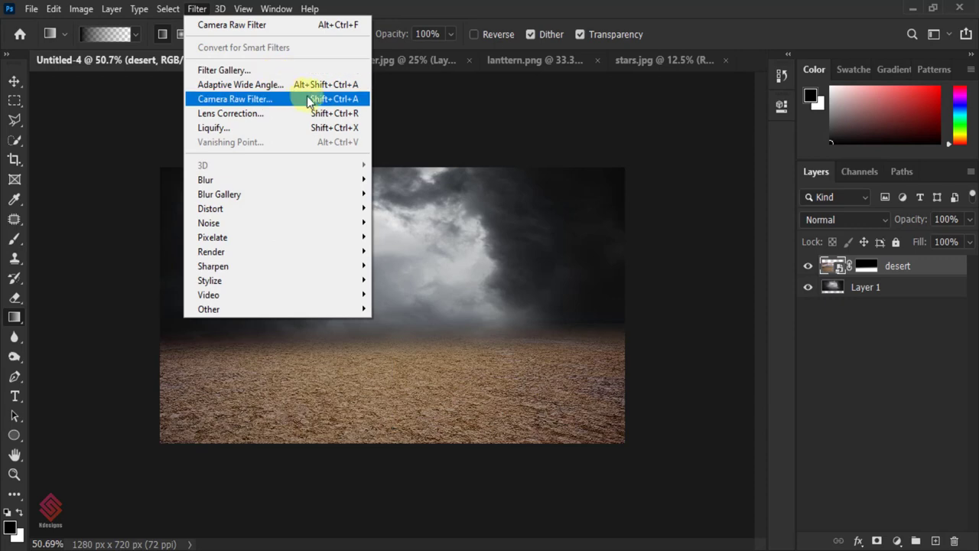
pyautogui.click(312, 97)
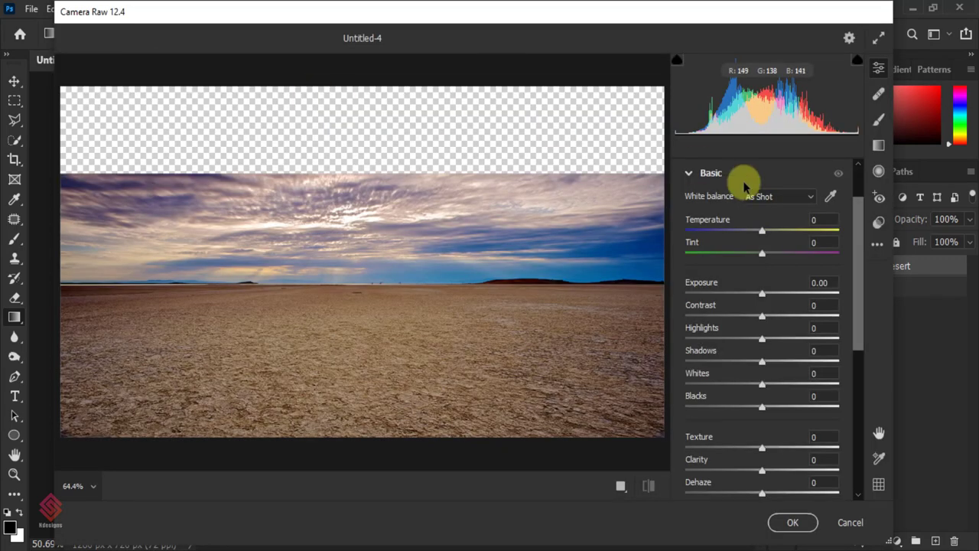
pyautogui.moveTo(857, 302); pyautogui.dragTo(859, 383)
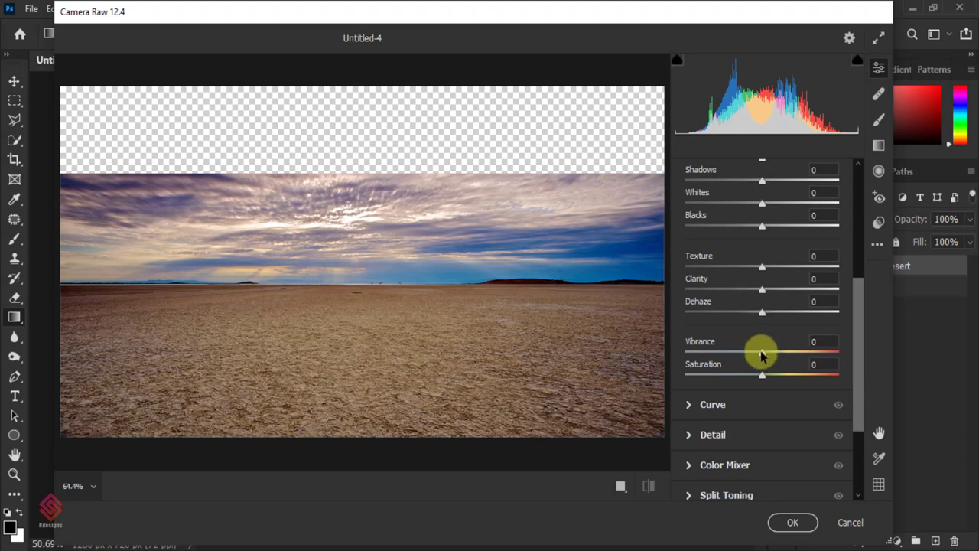
pyautogui.moveTo(762, 356); pyautogui.dragTo(710, 358)
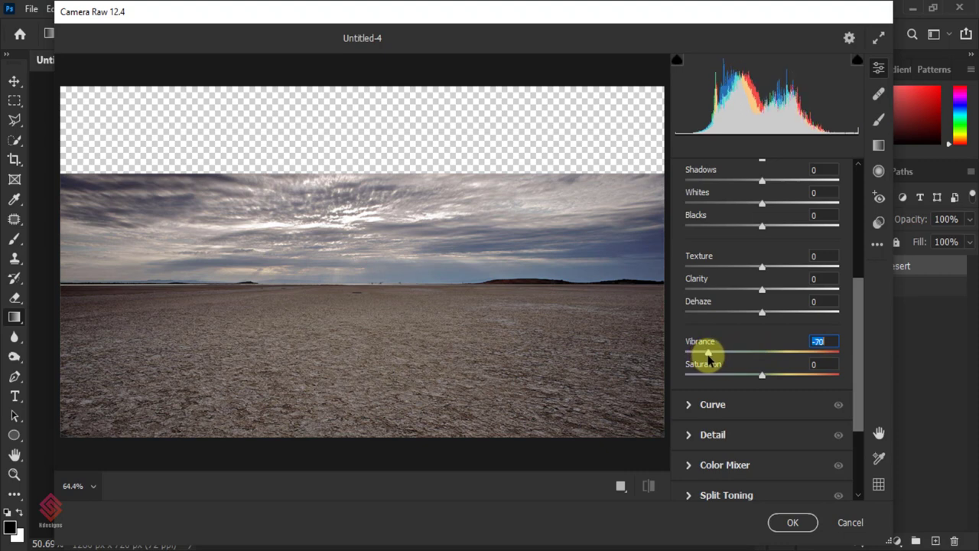
pyautogui.moveTo(706, 358); pyautogui.dragTo(705, 358)
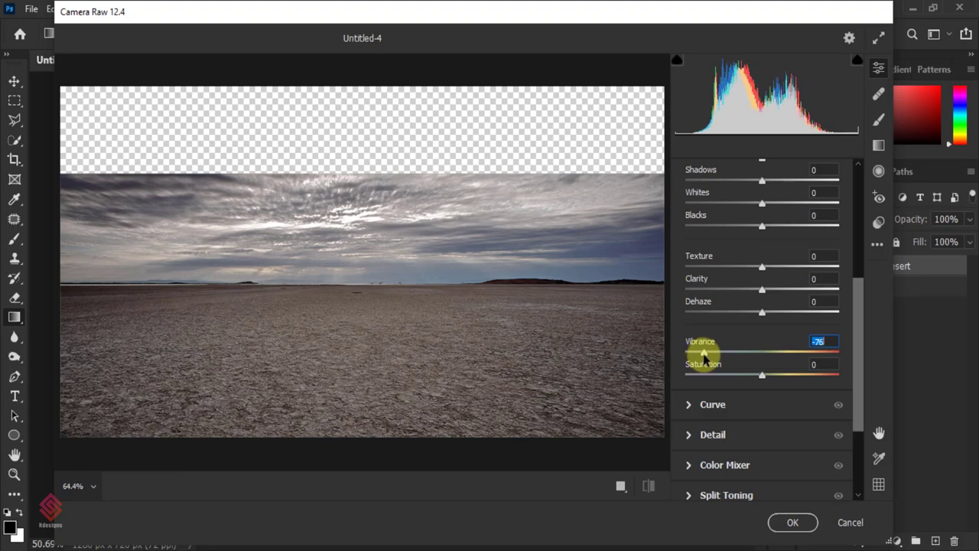
pyautogui.click(788, 525)
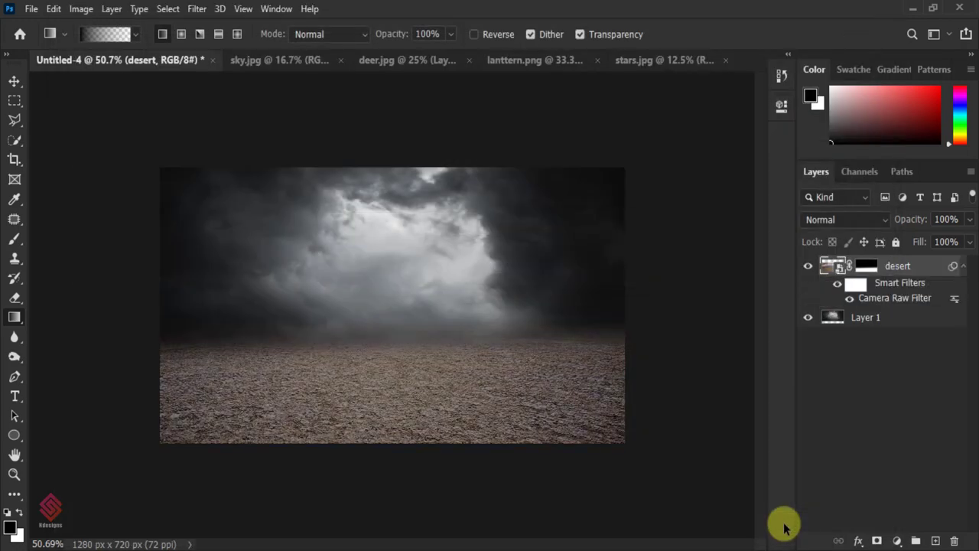
# Step: Convert the cloud layer, Layer 1, into a smart object
pyautogui.click(880, 321)
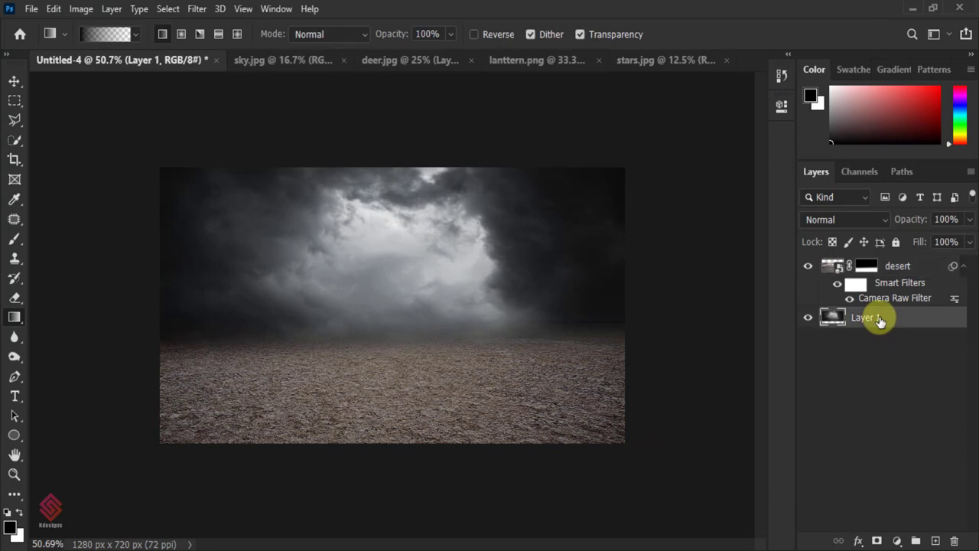
pyautogui.rightClick(903, 323)
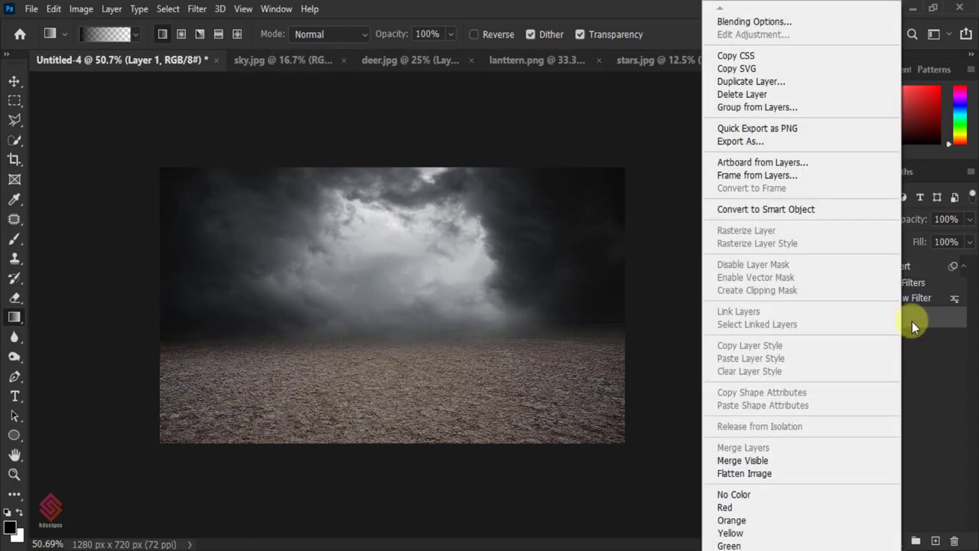
pyautogui.click(915, 326)
pyautogui.rightClick(918, 327)
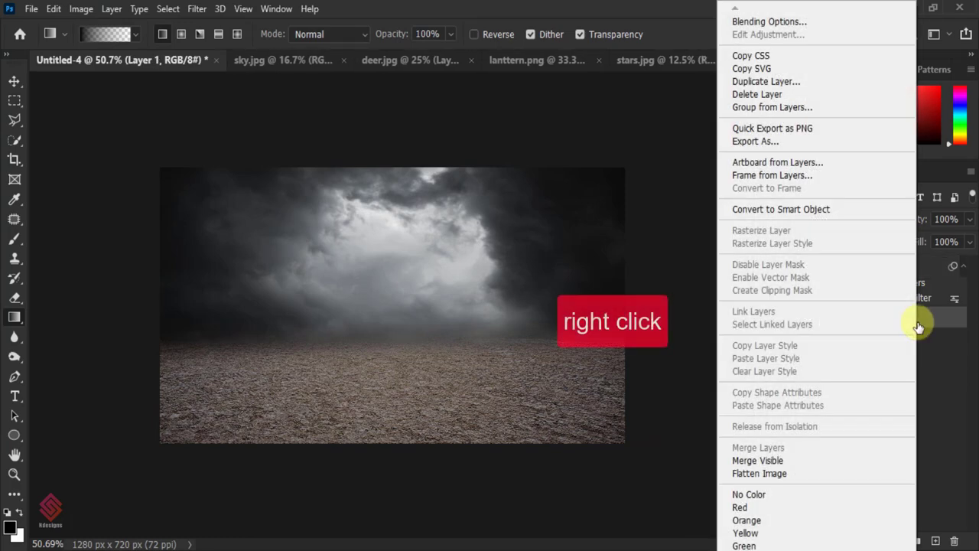
pyautogui.click(843, 209)
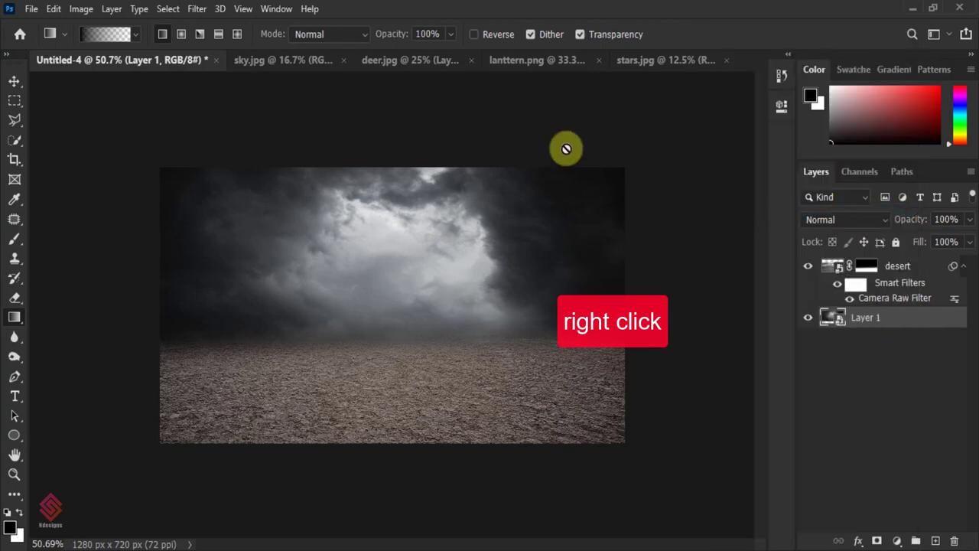
# Step: Apply Camera Raw to the clouds: Blacks +100, Shadows +100, Highlights -41, Exposure +0.35
pyautogui.click(197, 9)
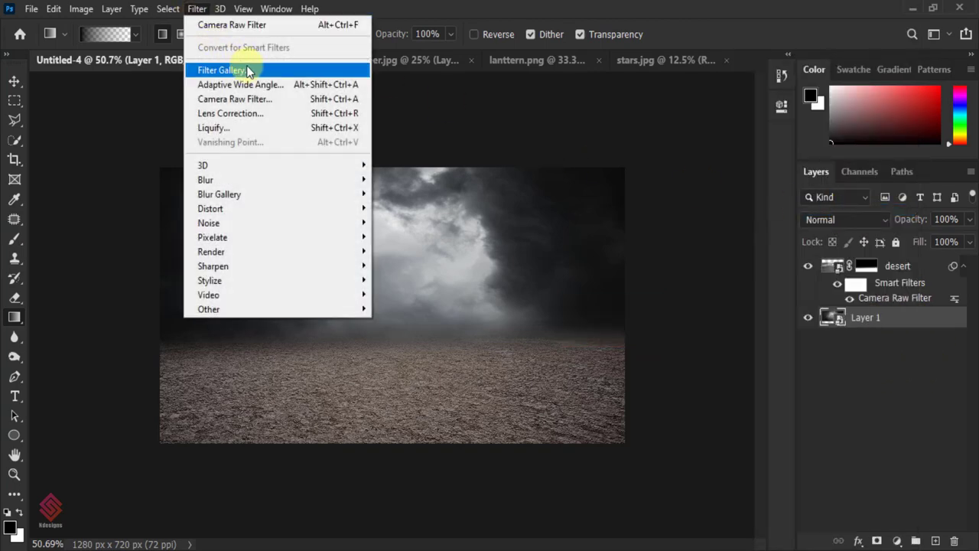
pyautogui.click(274, 101)
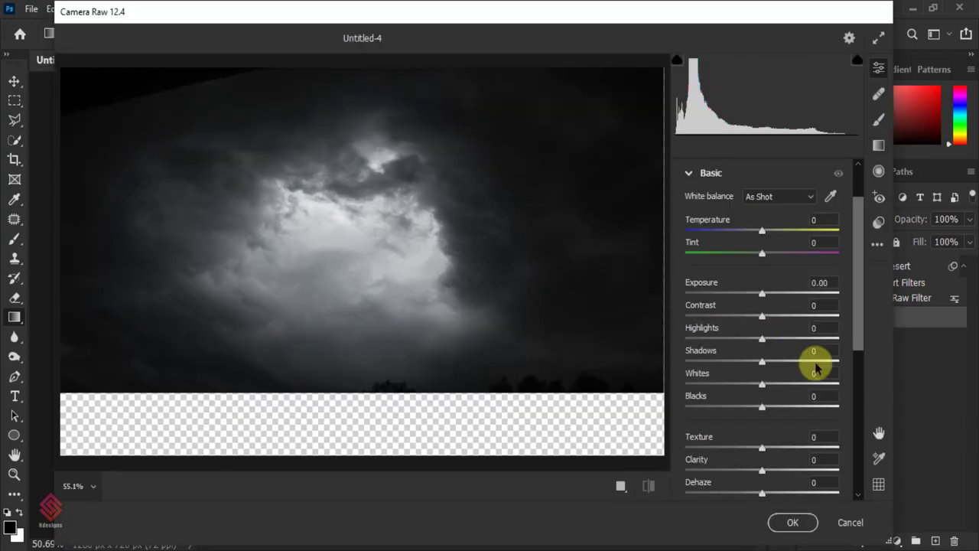
pyautogui.moveTo(857, 337); pyautogui.dragTo(852, 356)
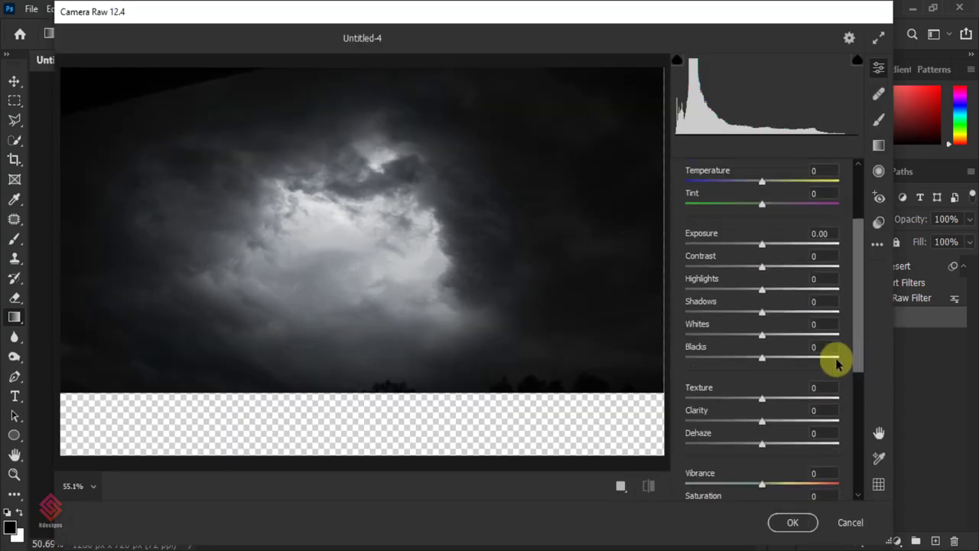
pyautogui.moveTo(762, 358); pyautogui.dragTo(864, 354)
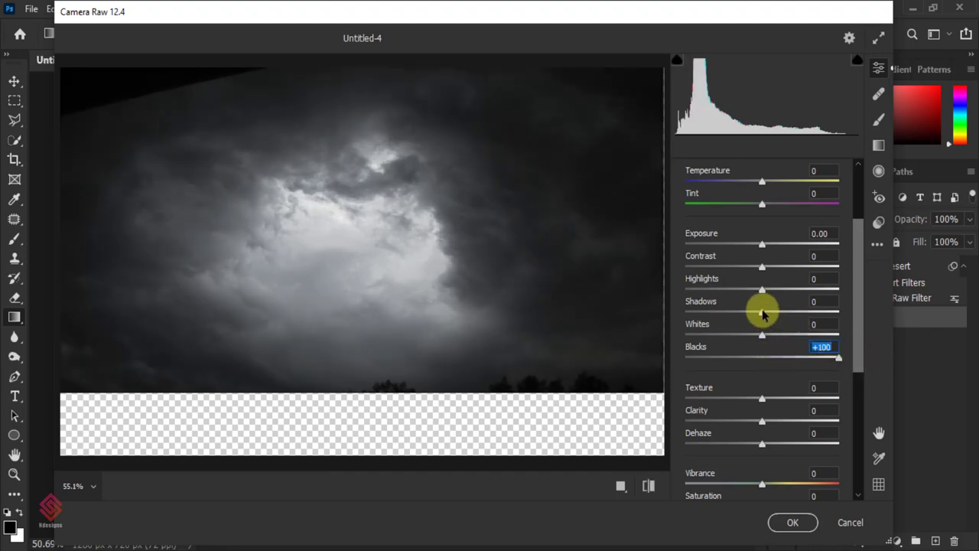
pyautogui.moveTo(762, 313); pyautogui.dragTo(856, 318)
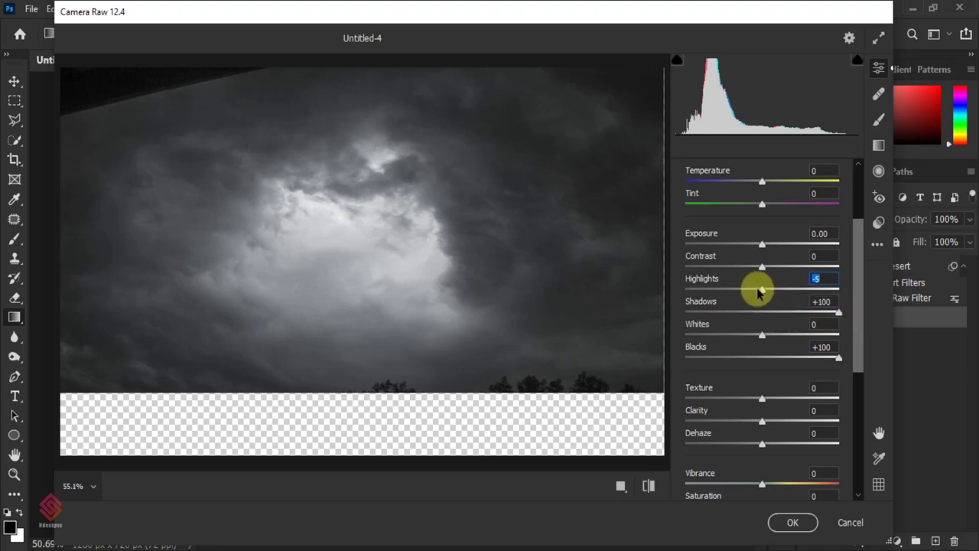
pyautogui.moveTo(760, 292); pyautogui.dragTo(728, 292)
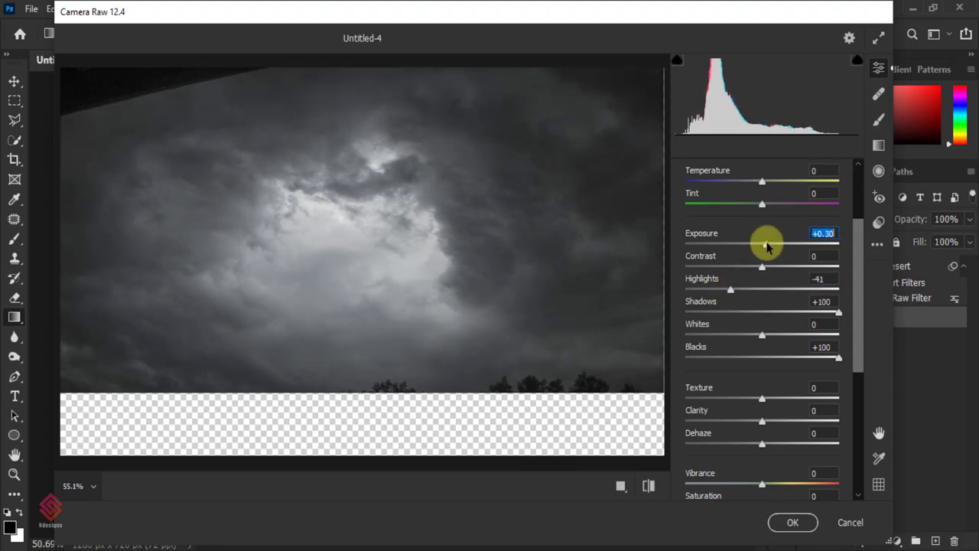
pyautogui.moveTo(767, 245); pyautogui.dragTo(769, 247)
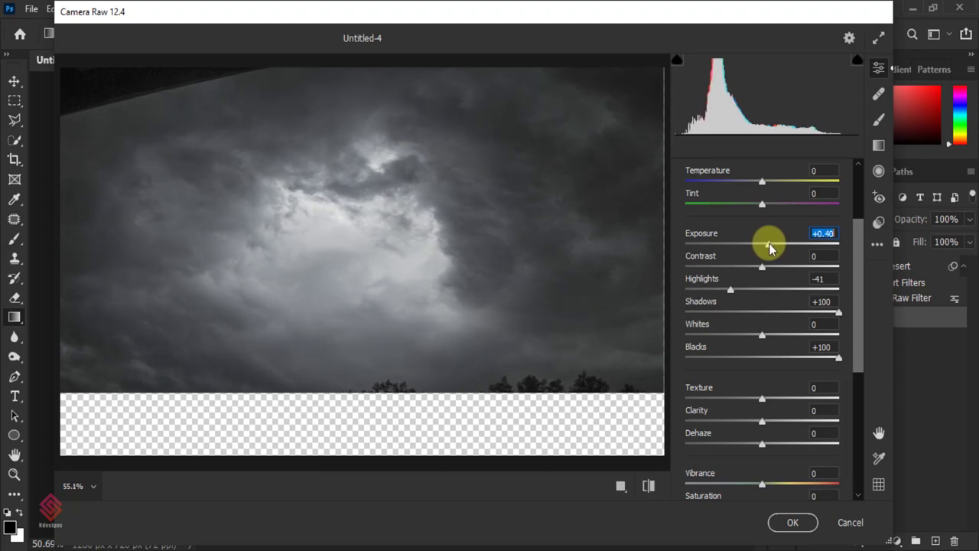
pyautogui.moveTo(770, 245); pyautogui.dragTo(769, 245)
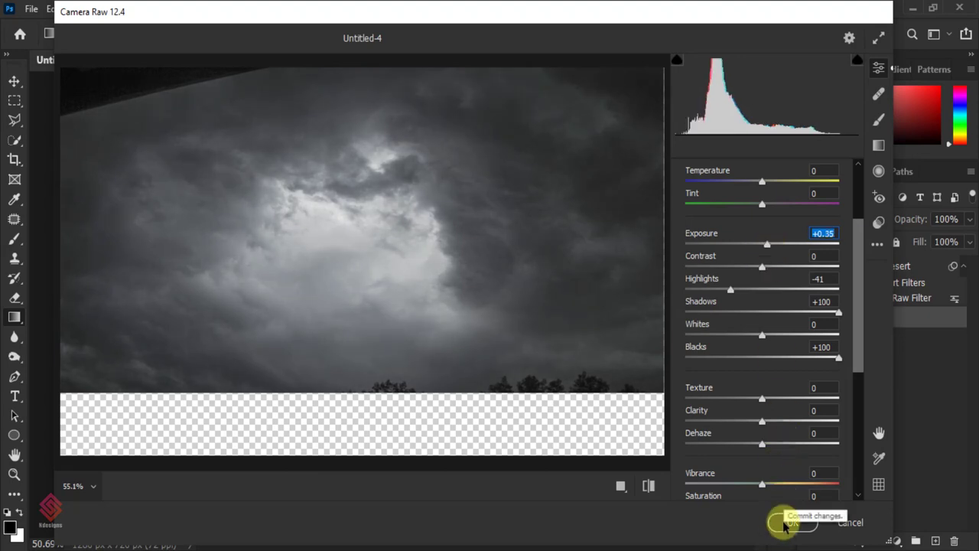
pyautogui.click(645, 485)
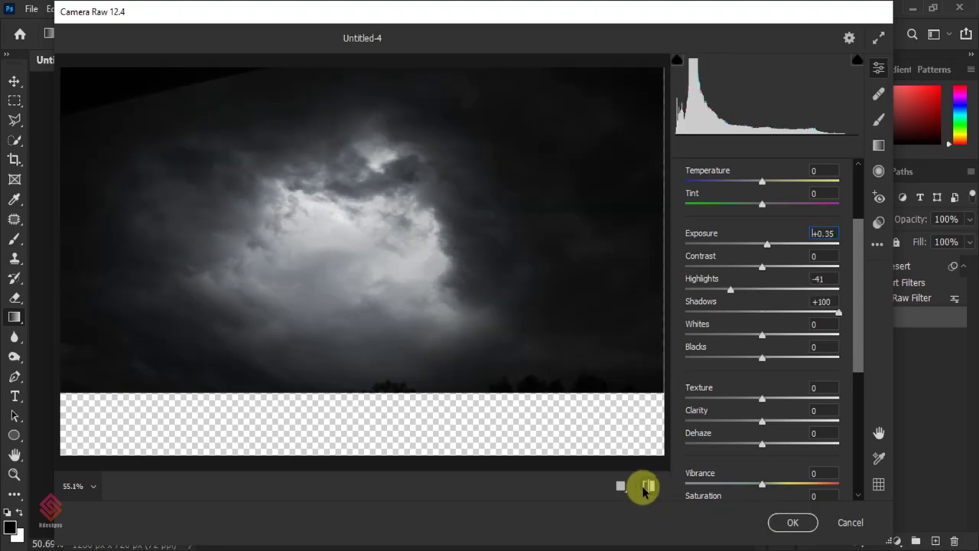
pyautogui.click(645, 485)
pyautogui.click(790, 524)
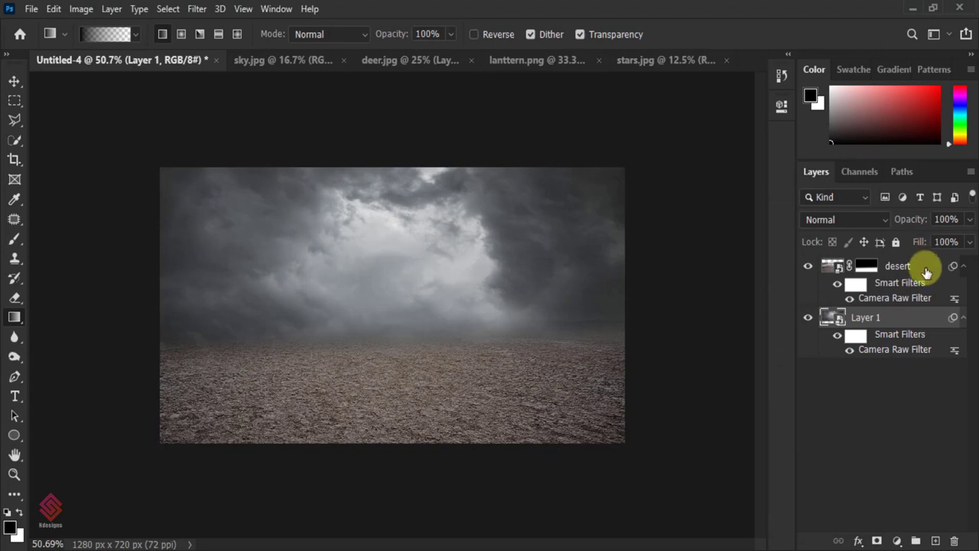
# Step: Add a new empty layer above the desert and sample a grey fog colour near the horizon
pyautogui.click(926, 269)
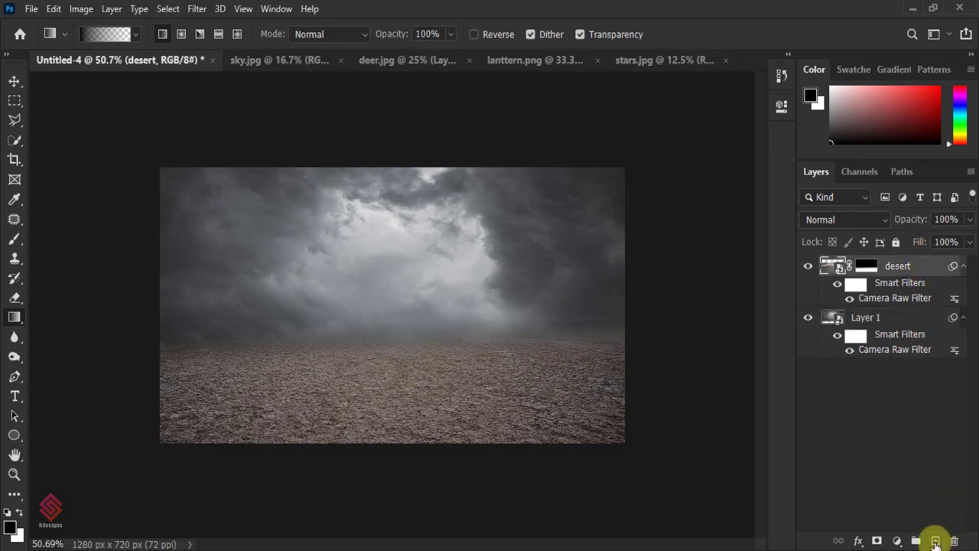
pyautogui.click(935, 542)
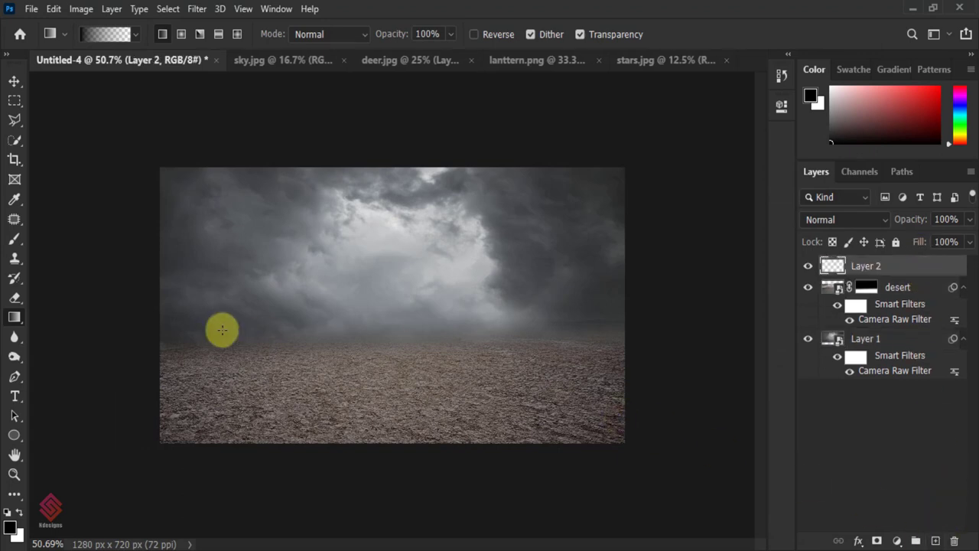
pyautogui.click(14, 200)
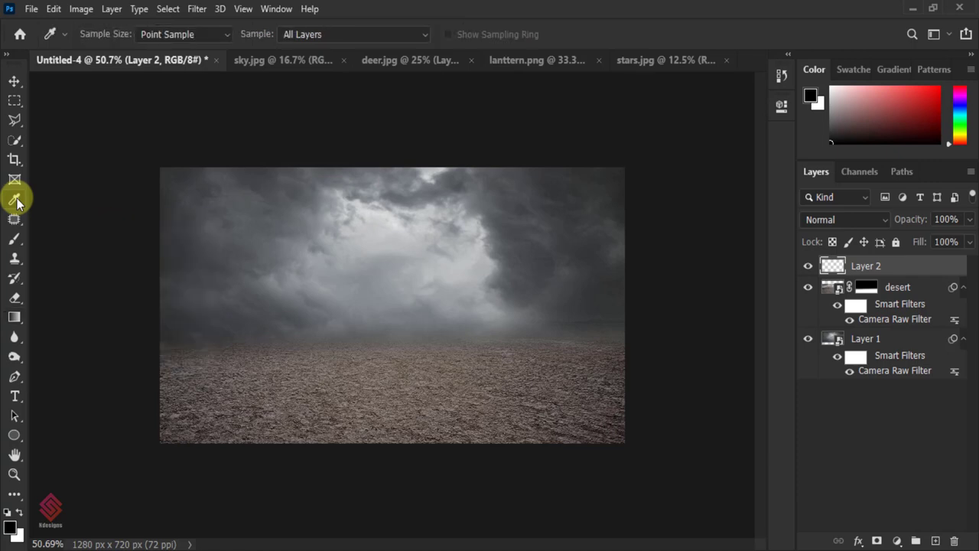
pyautogui.click(431, 317)
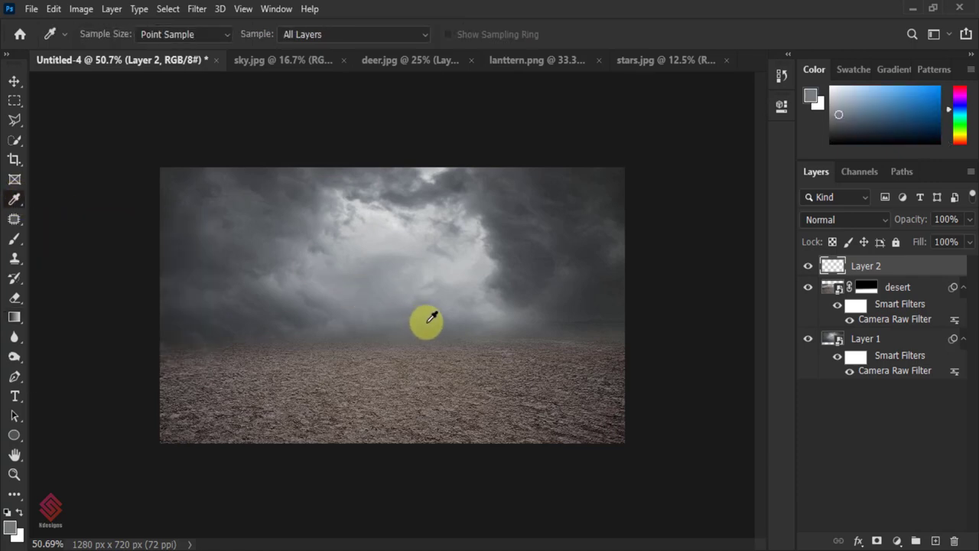
pyautogui.click(13, 242)
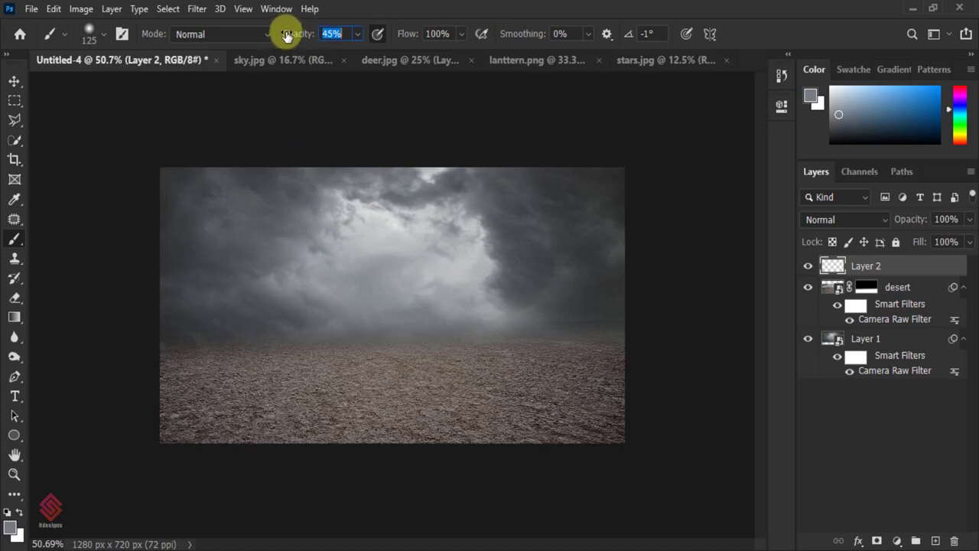
# Step: Brush soft grey haze along the horizon at 45% brush opacity and set Layer 2 to 72%
pyautogui.press('Return')
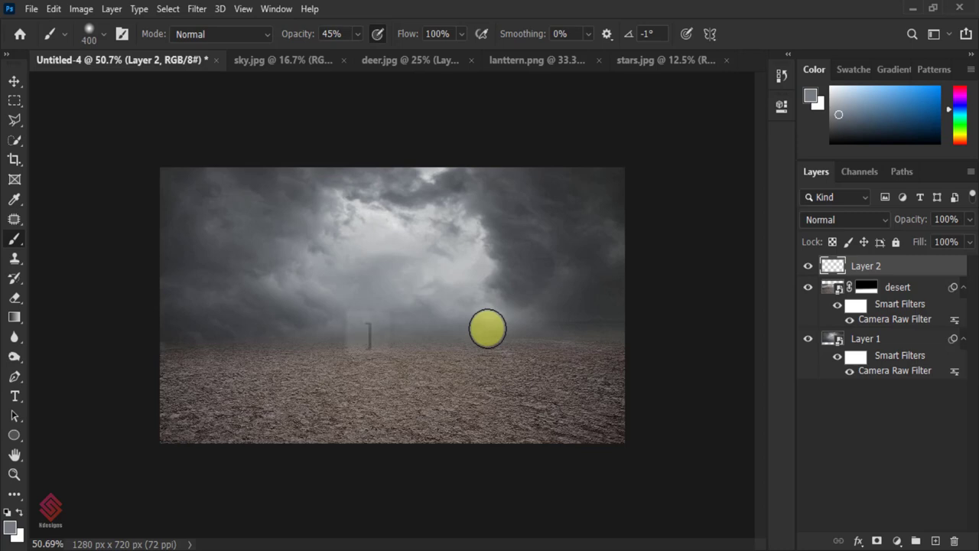
pyautogui.press(']')
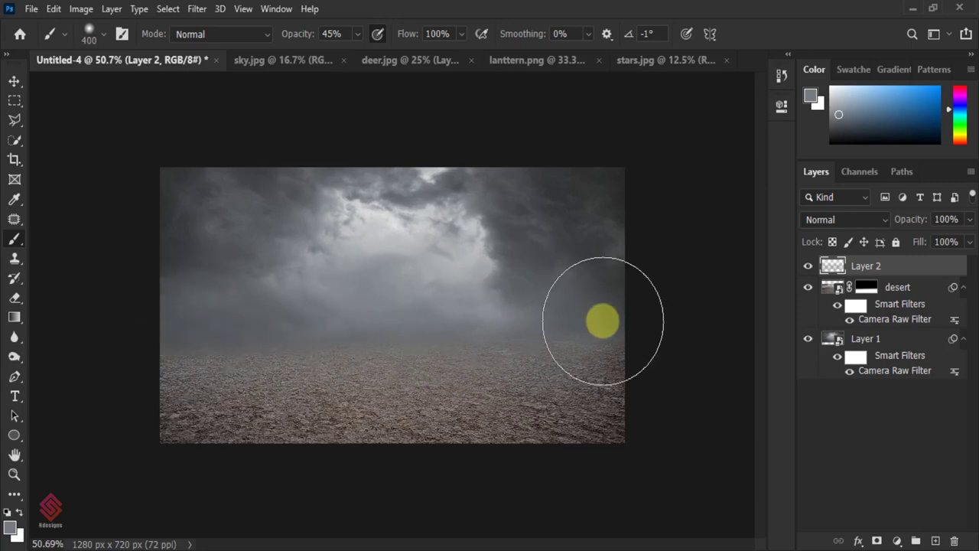
pyautogui.press('[')
pyautogui.press('[')
pyautogui.press('[')
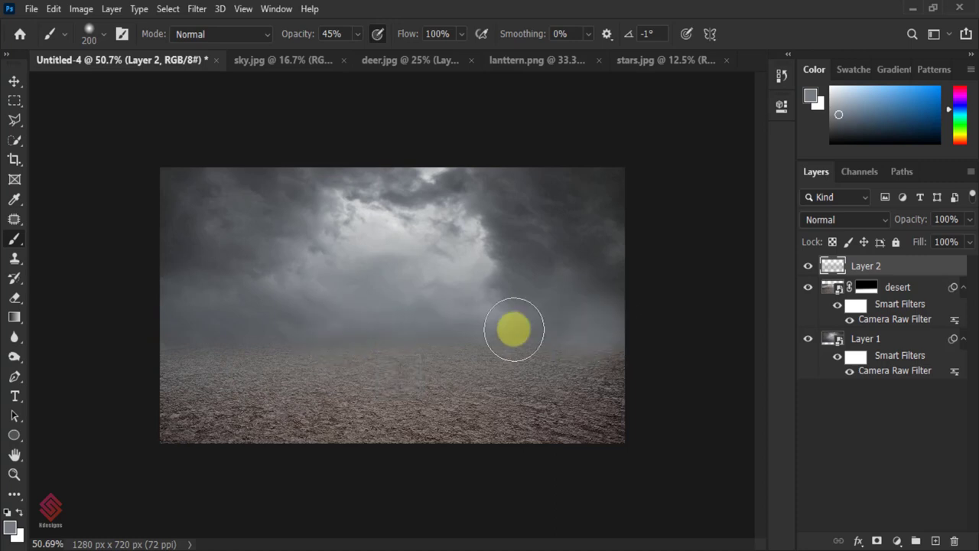
pyautogui.hotkey('ctrl', 'z')
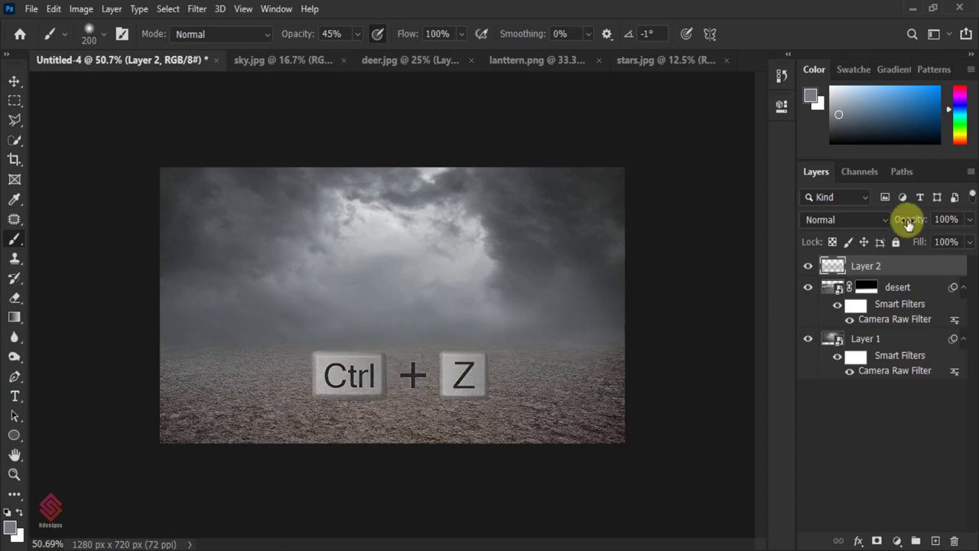
pyautogui.moveTo(918, 220); pyautogui.dragTo(907, 227)
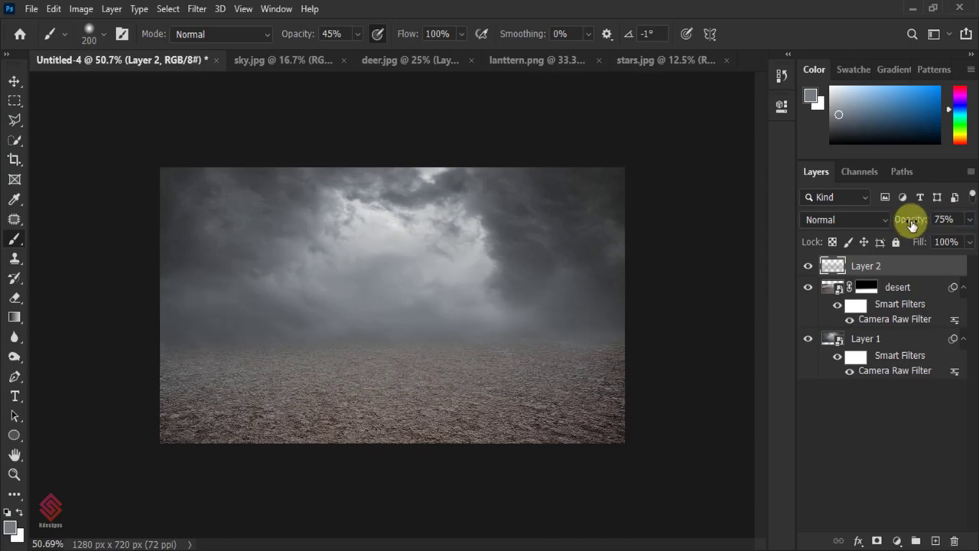
pyautogui.click(561, 332)
pyautogui.moveTo(561, 331)
pyautogui.mouseDown()
pyautogui.moveTo(304, 345)
pyautogui.moveTo(692, 264)
pyautogui.mouseUp()
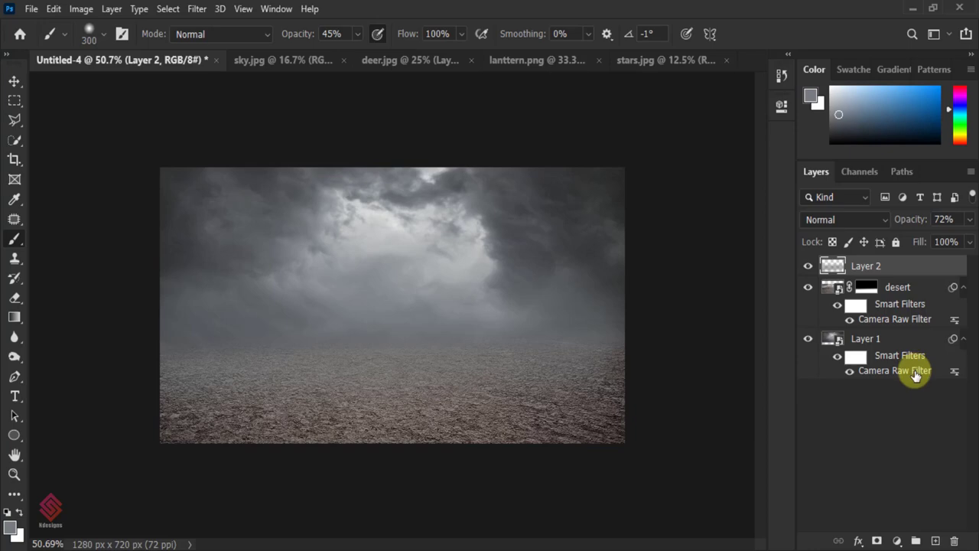
pyautogui.click(808, 265)
pyautogui.click(808, 265)
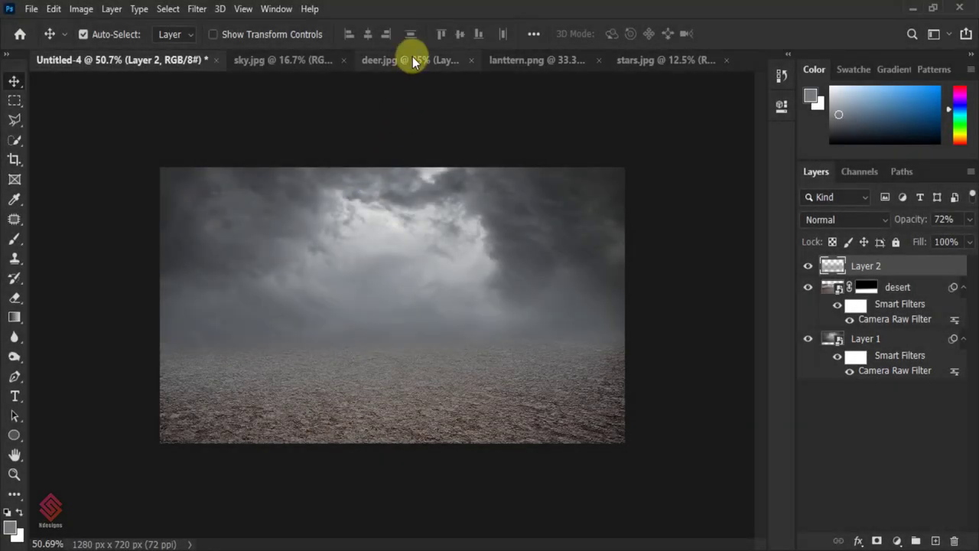
# Step: In deer.jpg, set up the Quick Selection tool in Add mode with a larger brush
pyautogui.click(411, 59)
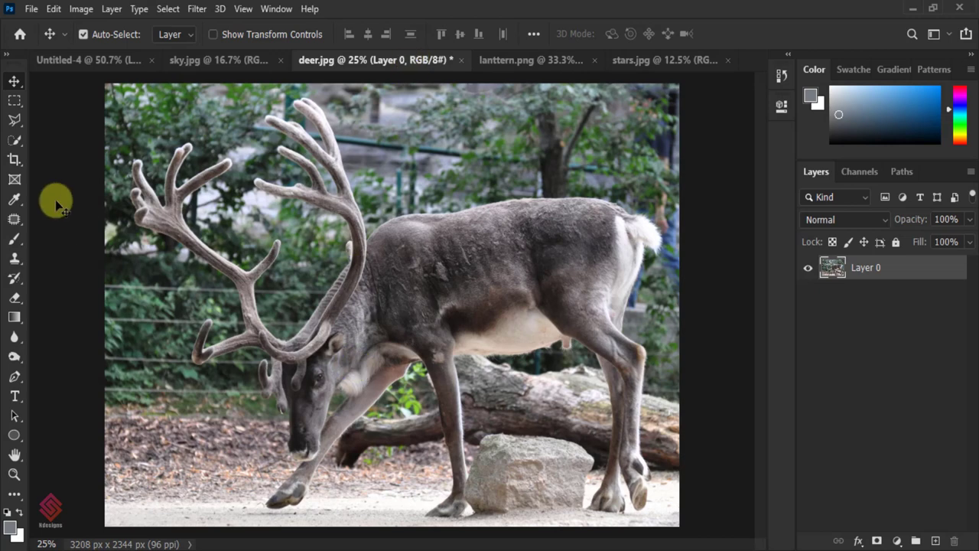
pyautogui.click(14, 139)
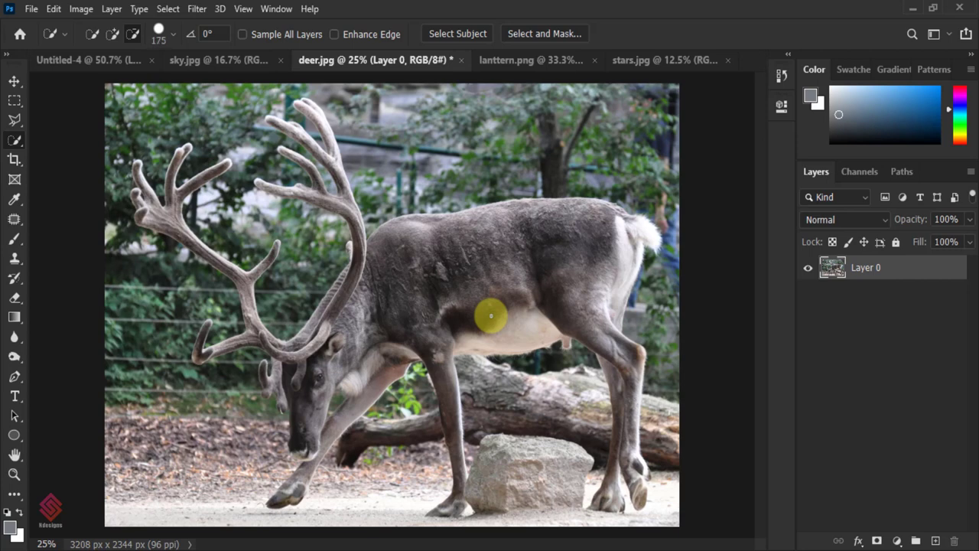
pyautogui.press(']')
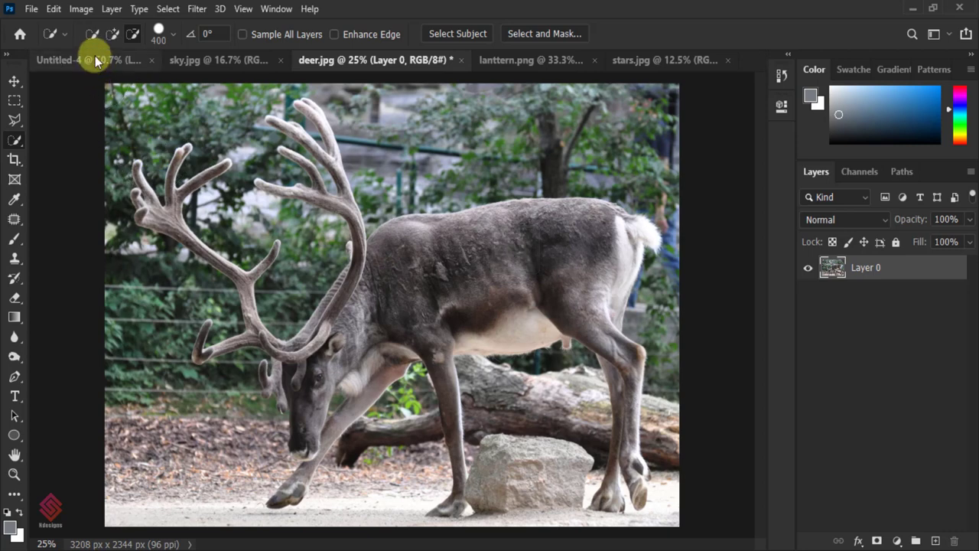
pyautogui.click(111, 35)
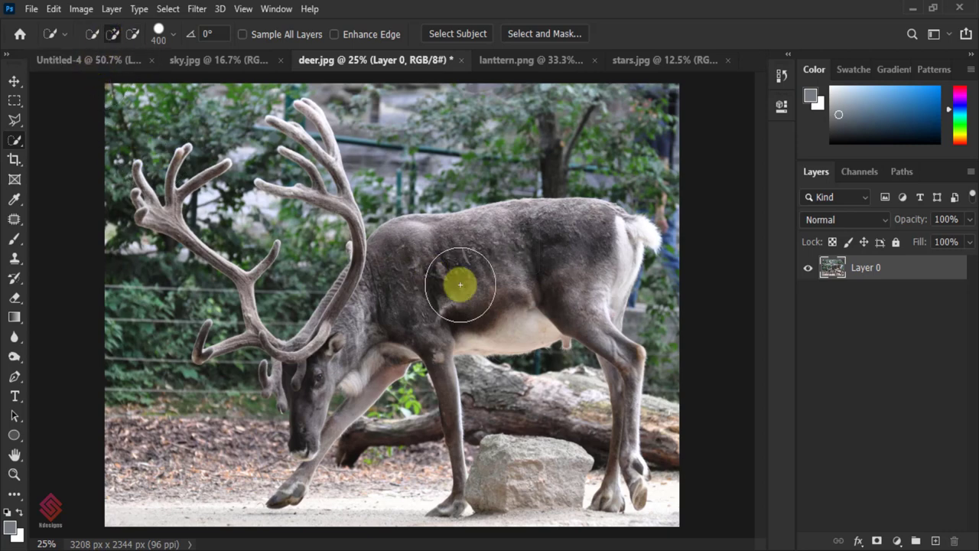
# Step: Select the reindeer's body, neck and antlers, removing the background between the tines
pyautogui.moveTo(449, 285); pyautogui.dragTo(552, 266)
pyautogui.press('[')
pyautogui.press('[')
pyautogui.press('[')
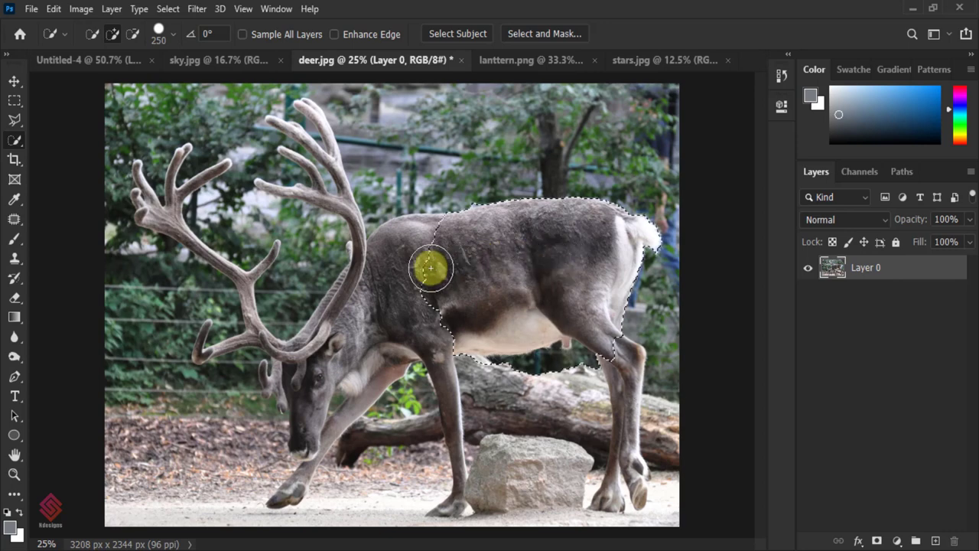
pyautogui.moveTo(422, 267)
pyautogui.mouseDown()
pyautogui.moveTo(300, 365)
pyautogui.moveTo(390, 303)
pyautogui.moveTo(304, 355)
pyautogui.moveTo(261, 338)
pyautogui.moveTo(350, 207)
pyautogui.moveTo(286, 130)
pyautogui.moveTo(265, 191)
pyautogui.moveTo(254, 295)
pyautogui.moveTo(295, 225)
pyautogui.moveTo(280, 247)
pyautogui.moveTo(138, 227)
pyautogui.moveTo(95, 157)
pyautogui.mouseUp()
pyautogui.press('[')
pyautogui.press('[')
pyautogui.press('[')
pyautogui.hotkey('ctrl', '+')
pyautogui.press('[')
pyautogui.press('[')
pyautogui.press('[')
pyautogui.press('[')
pyautogui.press('[')
pyautogui.press('[')
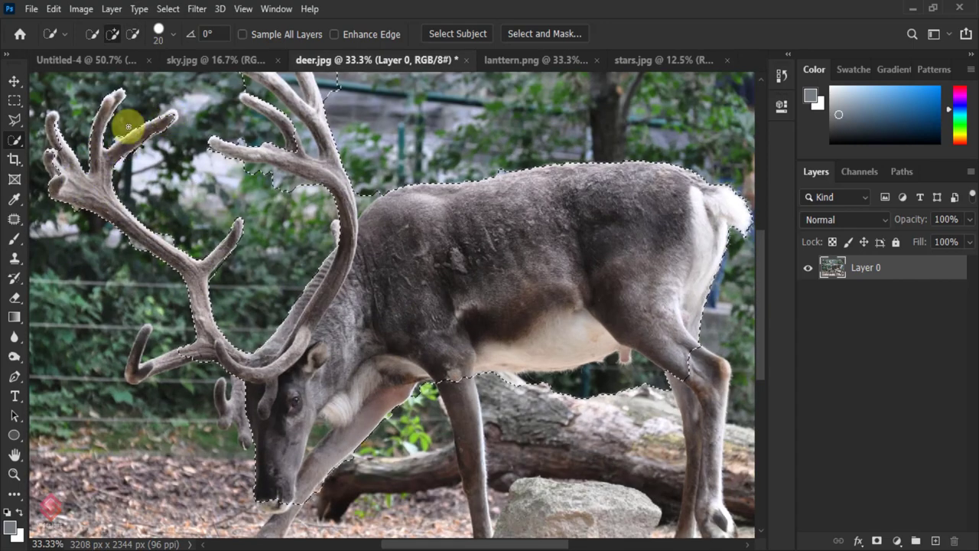
pyautogui.moveTo(127, 124)
pyautogui.mouseDown()
pyautogui.moveTo(131, 245)
pyautogui.moveTo(295, 197)
pyautogui.moveTo(260, 142)
pyautogui.moveTo(284, 127)
pyautogui.moveTo(269, 127)
pyautogui.moveTo(364, 197)
pyautogui.mouseUp()
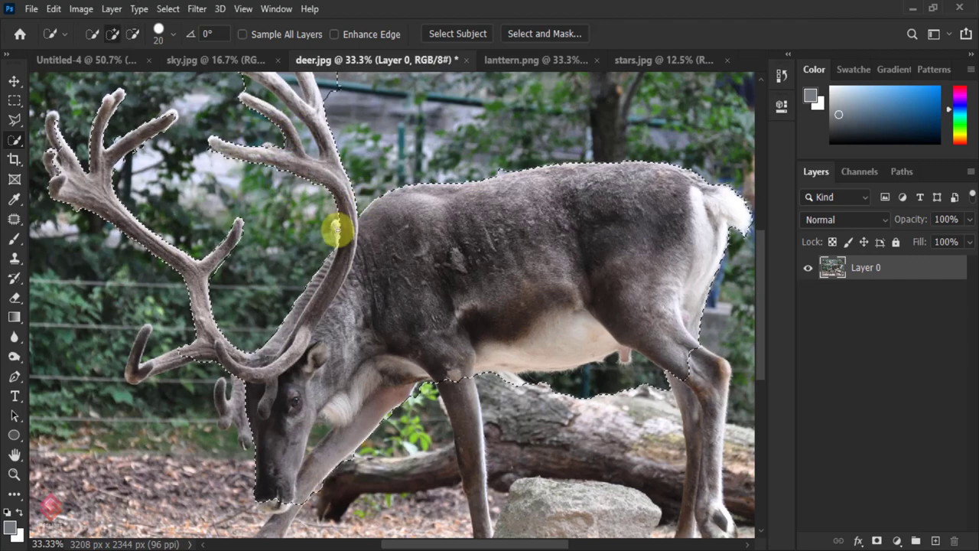
pyautogui.scroll(3, 337, 227)
pyautogui.moveTo(288, 217)
pyautogui.mouseDown()
pyautogui.moveTo(280, 208)
pyautogui.moveTo(291, 219)
pyautogui.moveTo(219, 212)
pyautogui.moveTo(236, 223)
pyautogui.mouseUp()
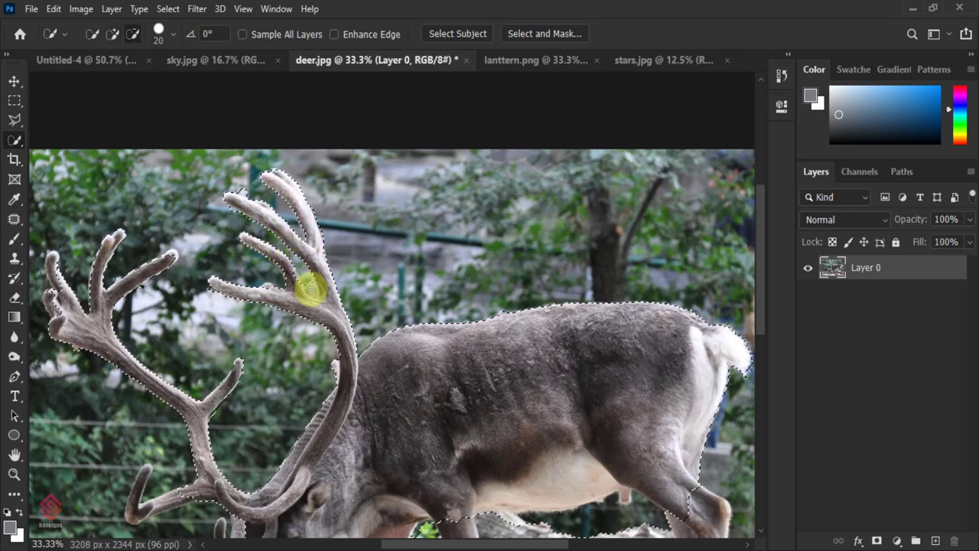
pyautogui.scroll(-4, 759, 301)
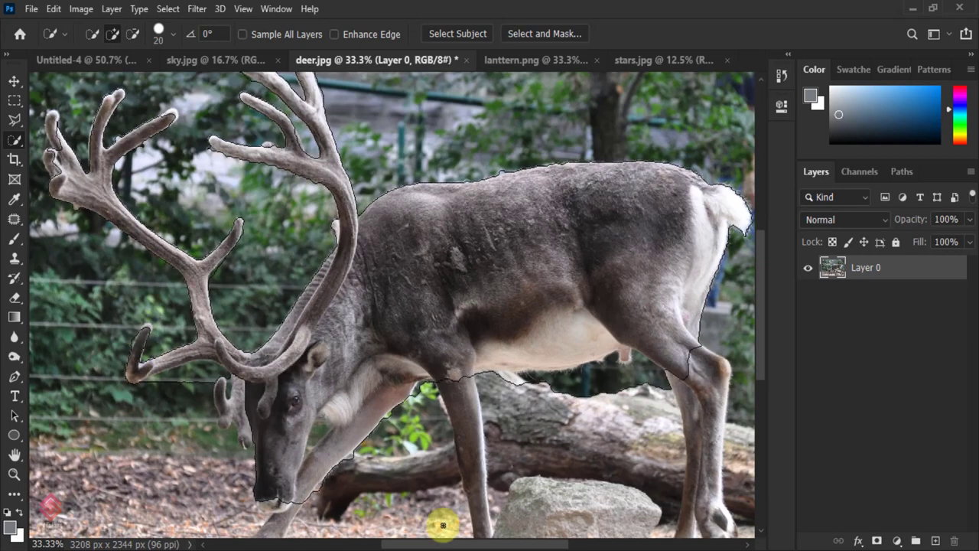
pyautogui.hscroll(-3, 442, 525)
pyautogui.moveTo(345, 375)
pyautogui.mouseDown()
pyautogui.moveTo(273, 393)
pyautogui.moveTo(360, 400)
pyautogui.moveTo(345, 396)
pyautogui.moveTo(358, 453)
pyautogui.mouseUp()
# Step: Refine the selection around the snout and add the legs to complete the reindeer
pyautogui.hotkey('ctrl', '+')
pyautogui.hotkey('ctrl', '+')
pyautogui.press('[')
pyautogui.press('[')
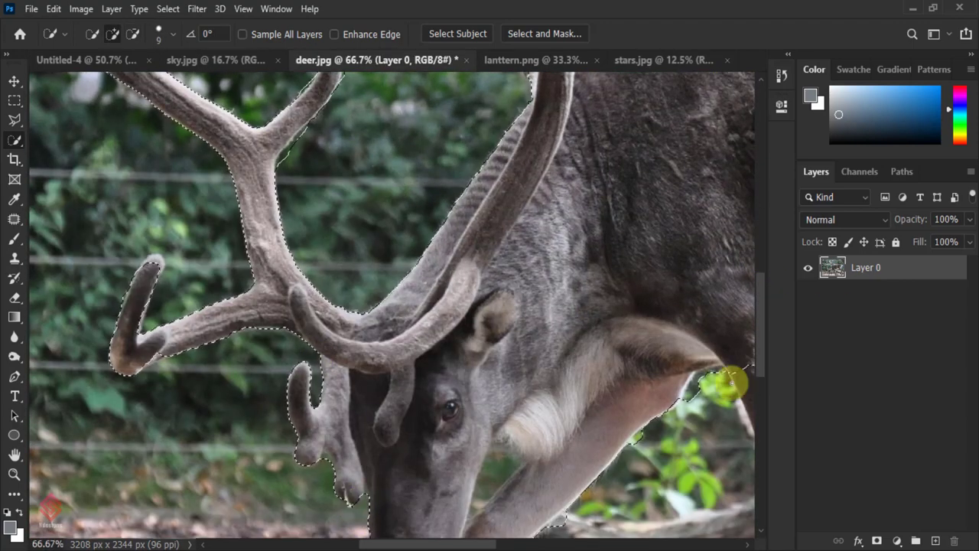
pyautogui.scroll(-3, 536, 394)
pyautogui.hscroll(2, 328, 404)
pyautogui.press(']')
pyautogui.press(']')
pyautogui.press(']')
pyautogui.moveTo(293, 438)
pyautogui.mouseDown()
pyautogui.moveTo(327, 443)
pyautogui.moveTo(286, 460)
pyautogui.mouseUp()
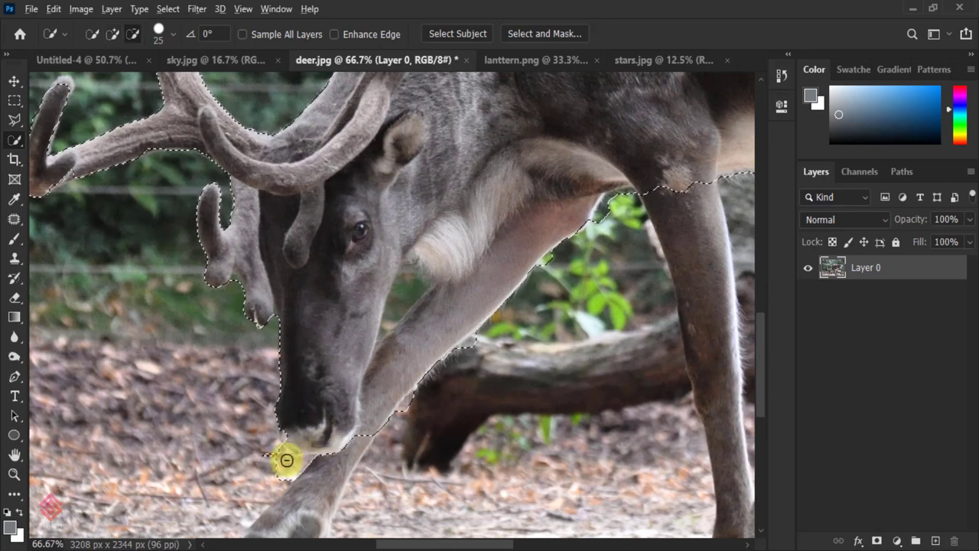
pyautogui.moveTo(365, 466)
pyautogui.mouseDown()
pyautogui.moveTo(459, 349)
pyautogui.moveTo(601, 219)
pyautogui.mouseUp()
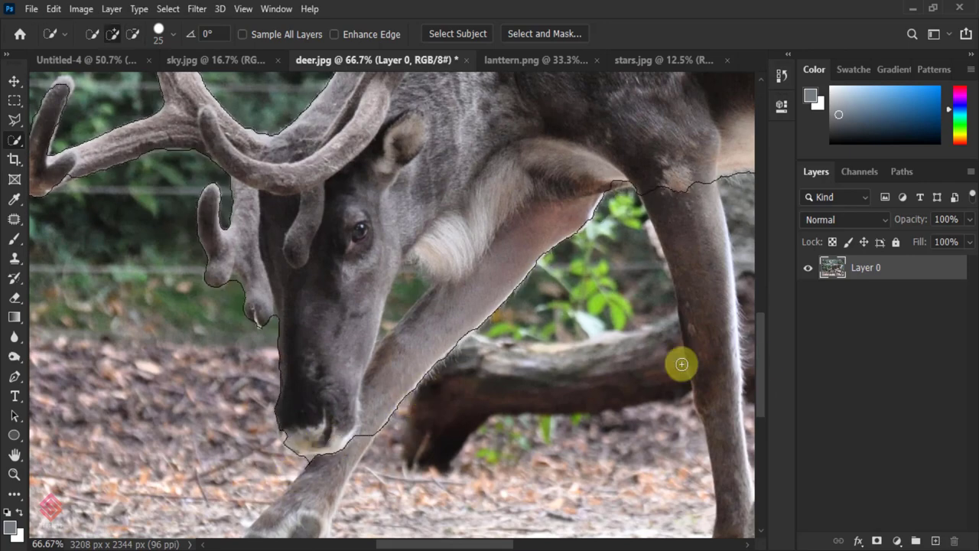
pyautogui.scroll(-3, 682, 361)
pyautogui.hscroll(5, 470, 535)
pyautogui.scroll(1, 444, 321)
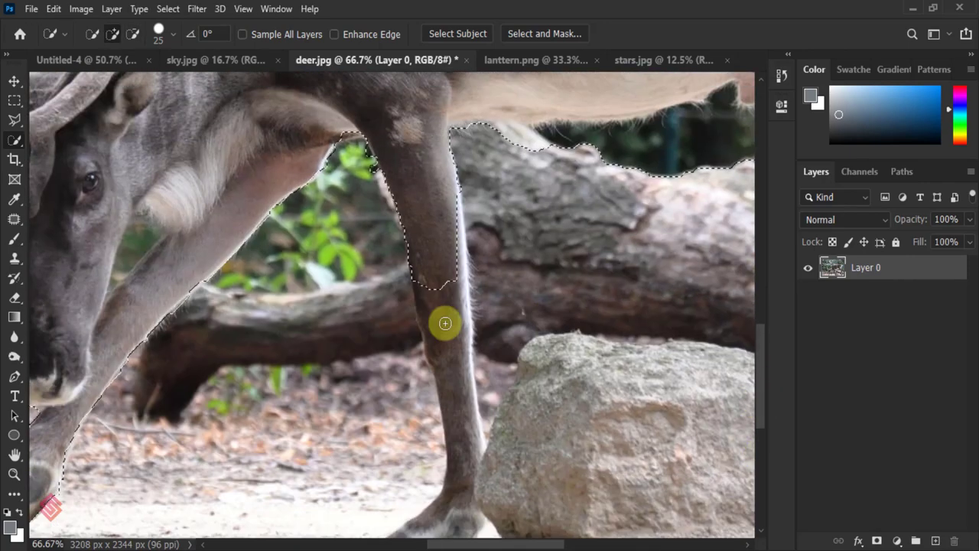
pyautogui.moveTo(444, 321); pyautogui.dragTo(463, 387)
pyautogui.scroll(-4, 413, 398)
pyautogui.scroll(9, 759, 332)
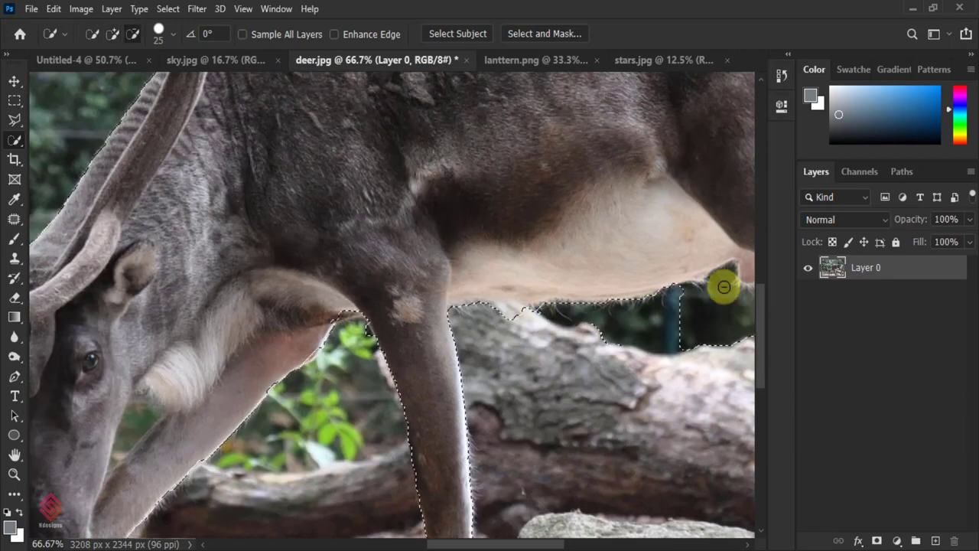
pyautogui.hotkey('ctrl', '-')
pyautogui.hotkey('ctrl', '-')
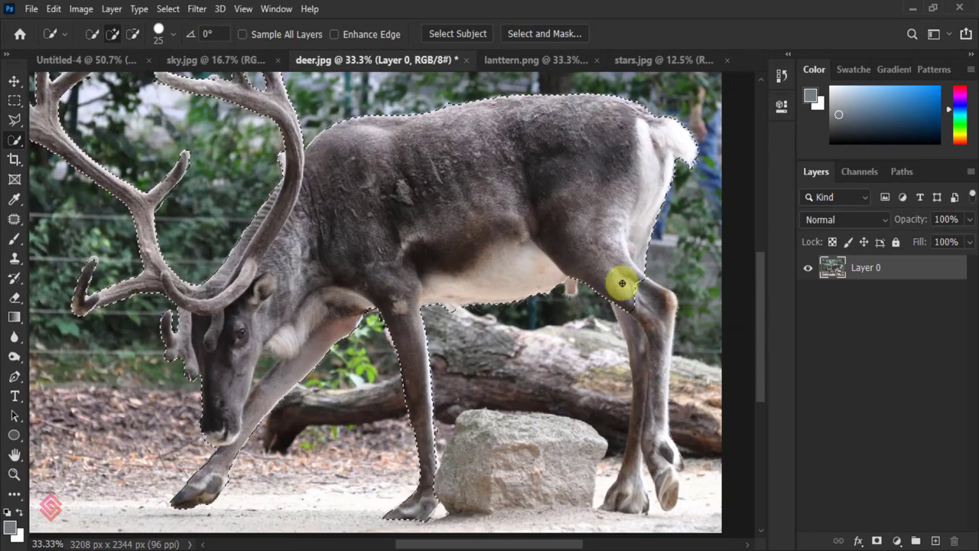
pyautogui.hscroll(1, 499, 542)
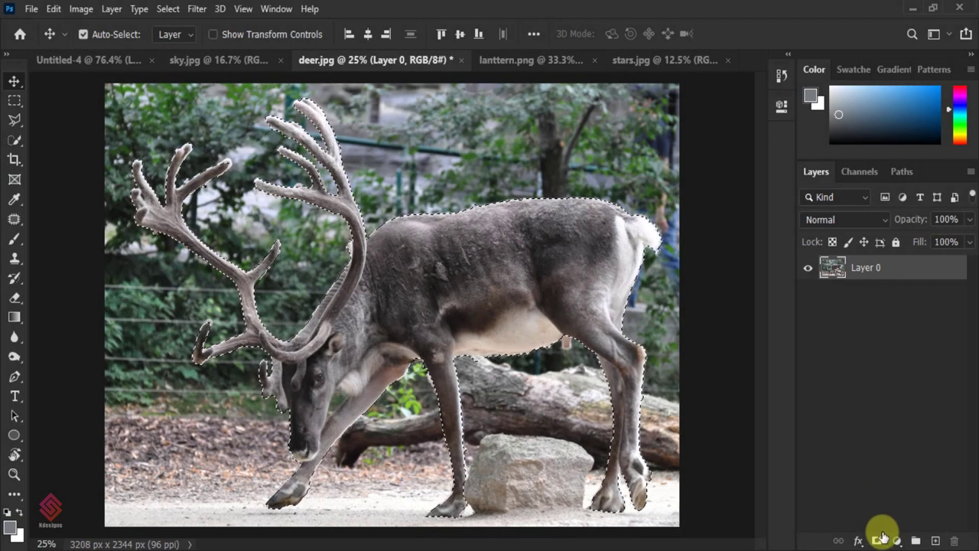
# Step: Mask out the reindeer's background and open the mask in Select and Mask
pyautogui.click(877, 541)
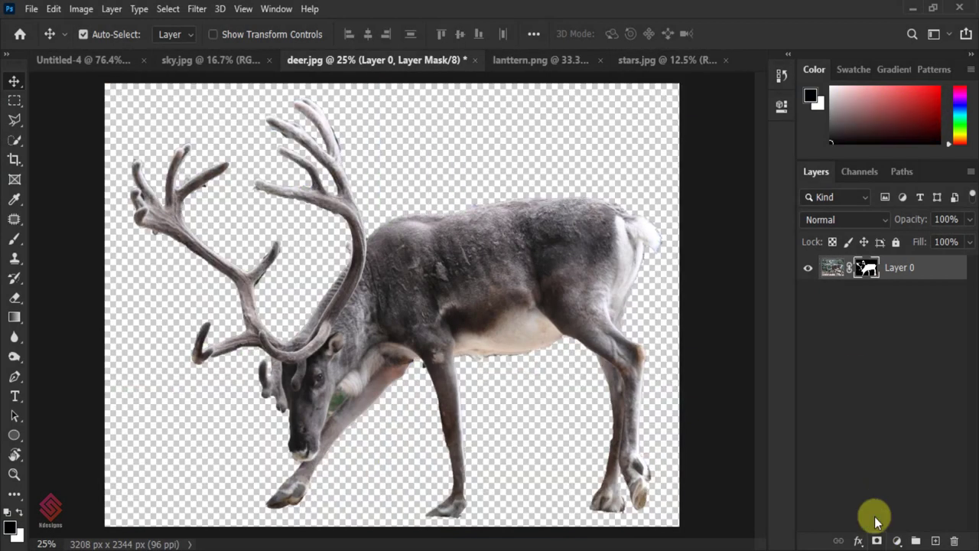
pyautogui.doubleClick(866, 267)
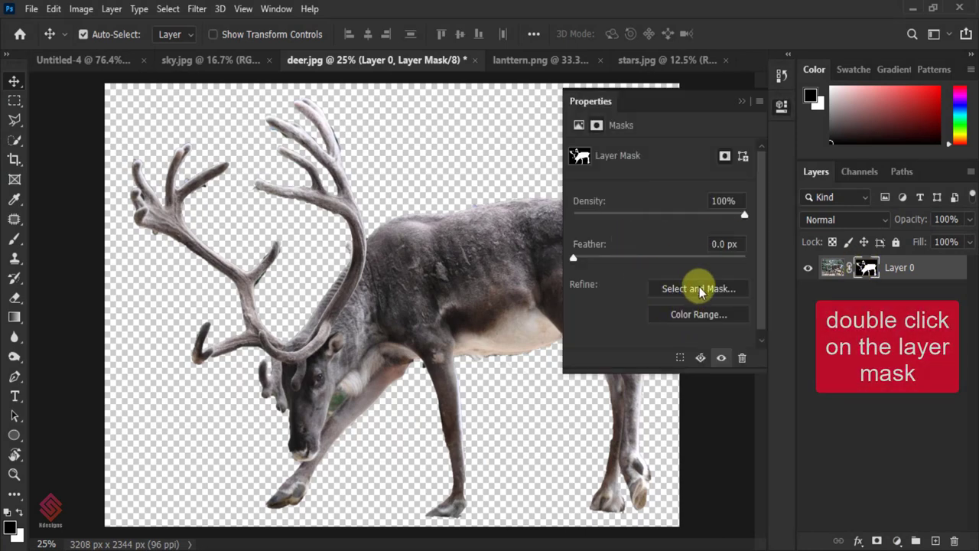
pyautogui.click(698, 288)
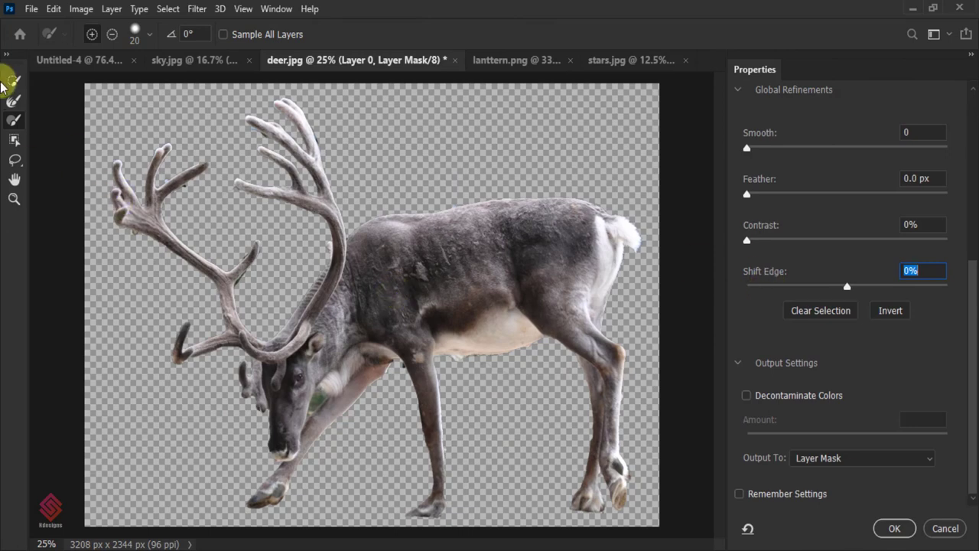
# Step: Refine the deer mask edges with Smooth 12, Feather 1.7 px and Shift Edge -14%
pyautogui.click(15, 120)
pyautogui.hotkey('ctrl', '+')
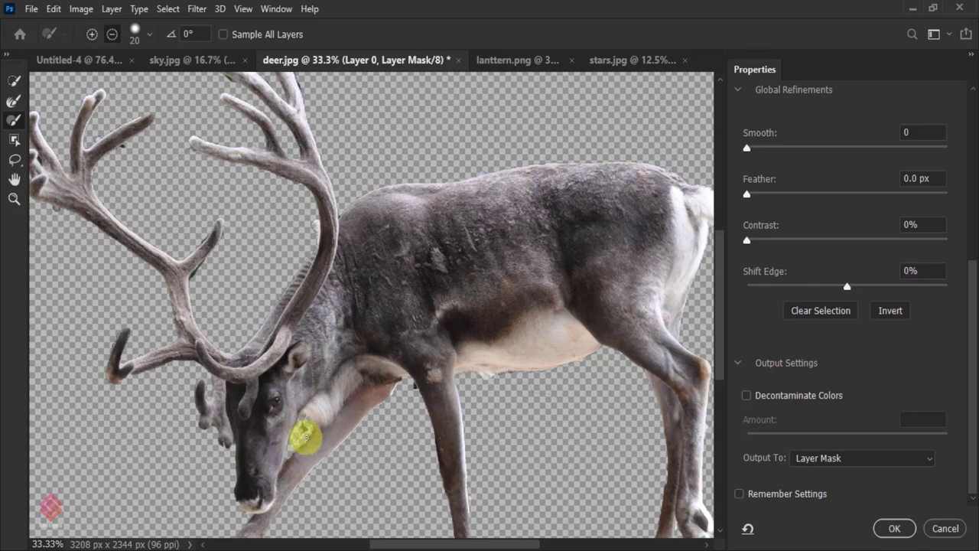
pyautogui.moveTo(293, 450); pyautogui.dragTo(414, 407)
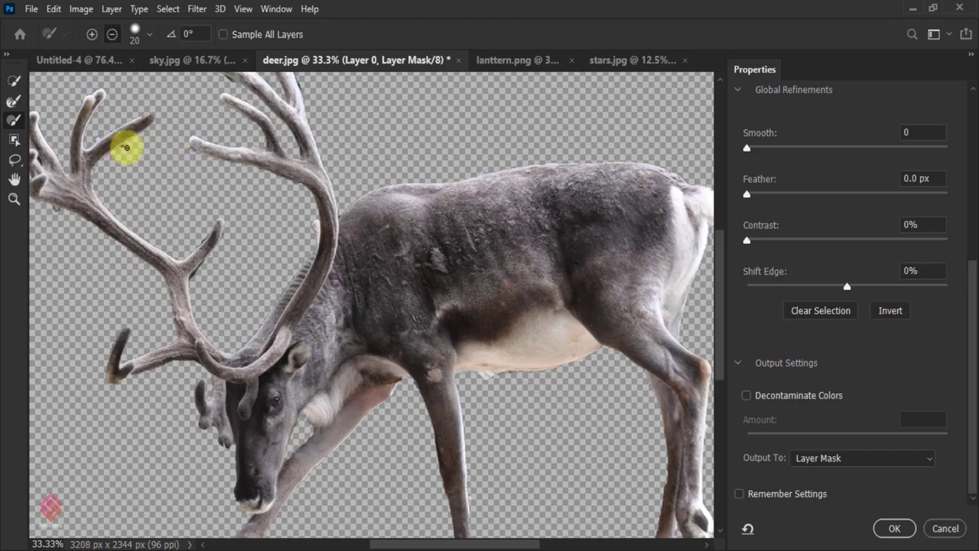
pyautogui.hotkey('ctrl', '-')
pyautogui.hotkey('ctrl', '-')
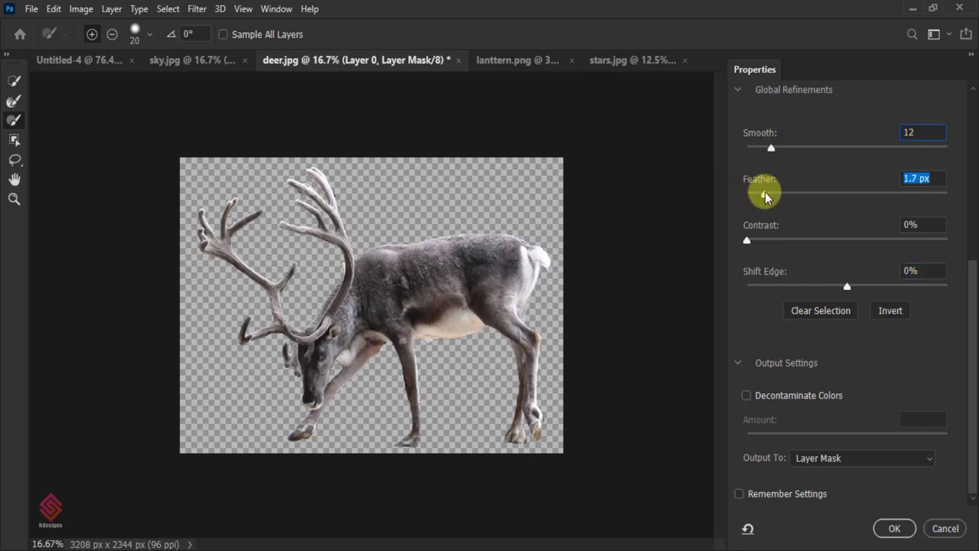
pyautogui.moveTo(848, 288); pyautogui.dragTo(834, 287)
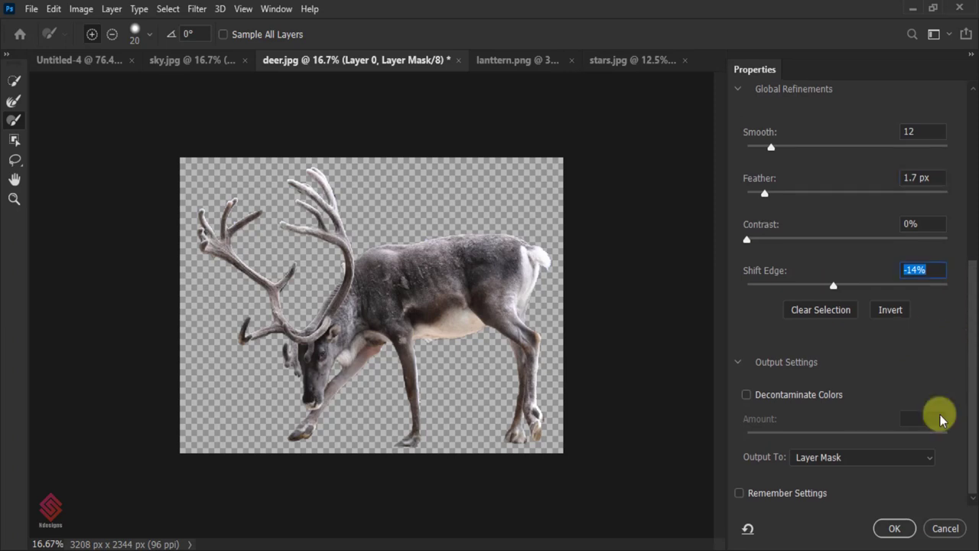
pyautogui.click(896, 530)
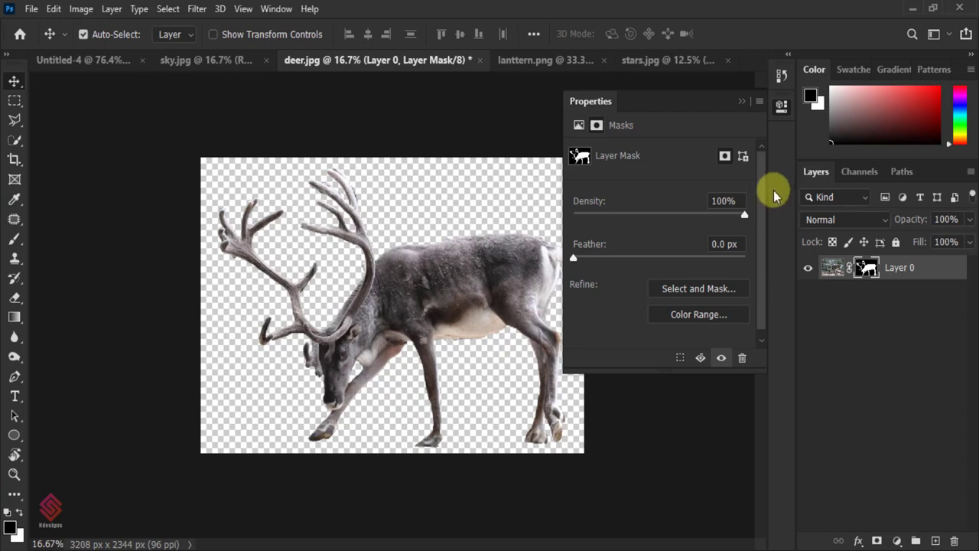
# Step: Drag the masked reindeer into the desert composite and begin scaling it down
pyautogui.click(740, 100)
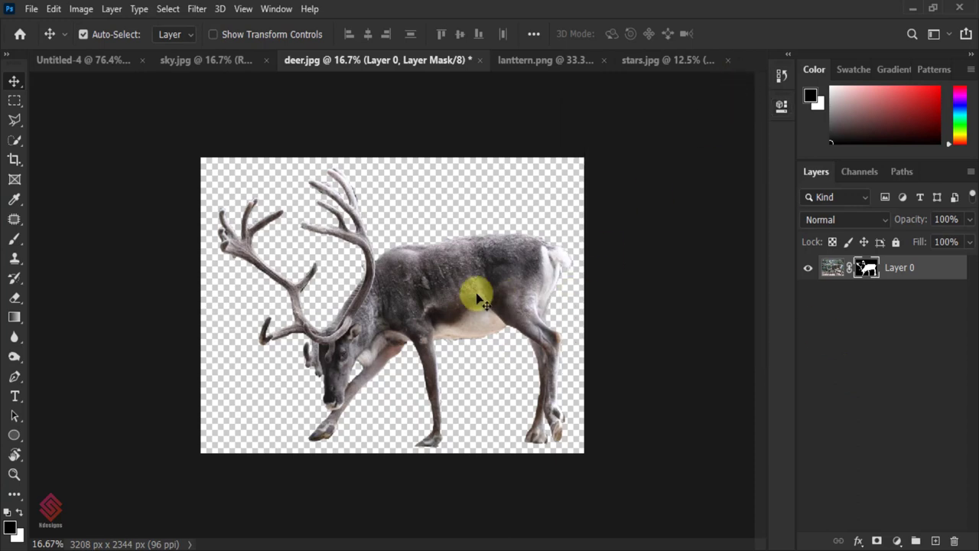
pyautogui.moveTo(472, 300)
pyautogui.mouseDown()
pyautogui.moveTo(82, 61)
pyautogui.moveTo(446, 335)
pyautogui.mouseUp()
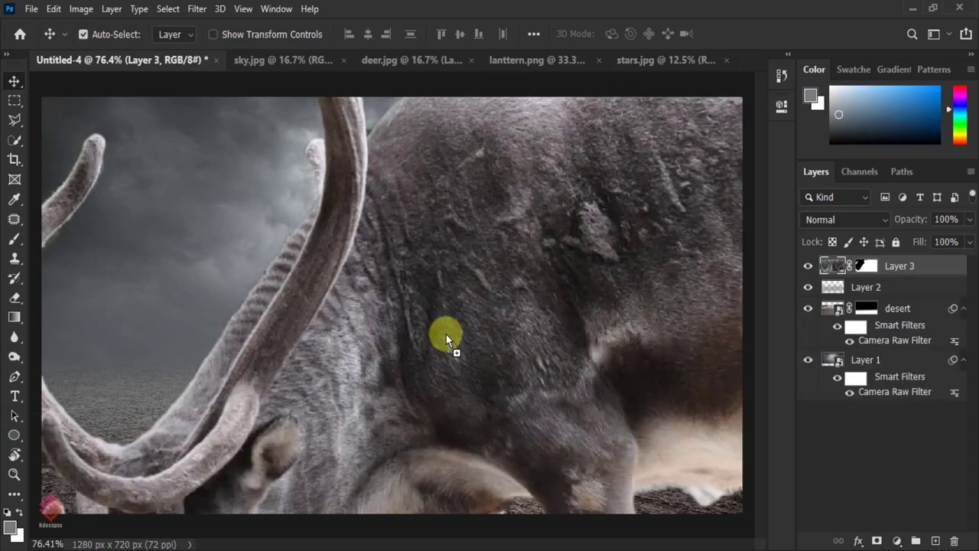
pyautogui.scroll(-1, 446, 334)
pyautogui.scroll(-4, 447, 334)
pyautogui.scroll(-1, 446, 334)
pyautogui.hotkey('ctrl', 't')
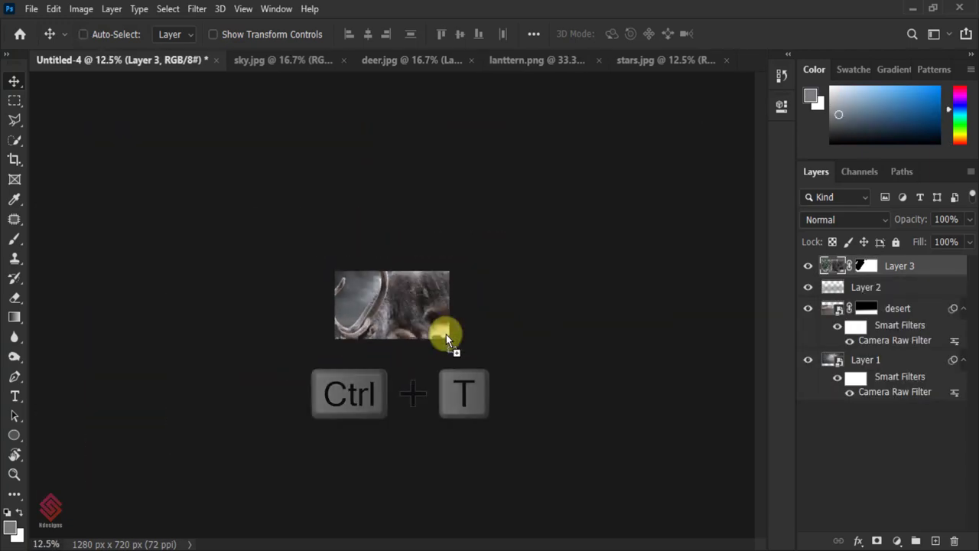
pyautogui.moveTo(254, 193); pyautogui.dragTo(436, 337)
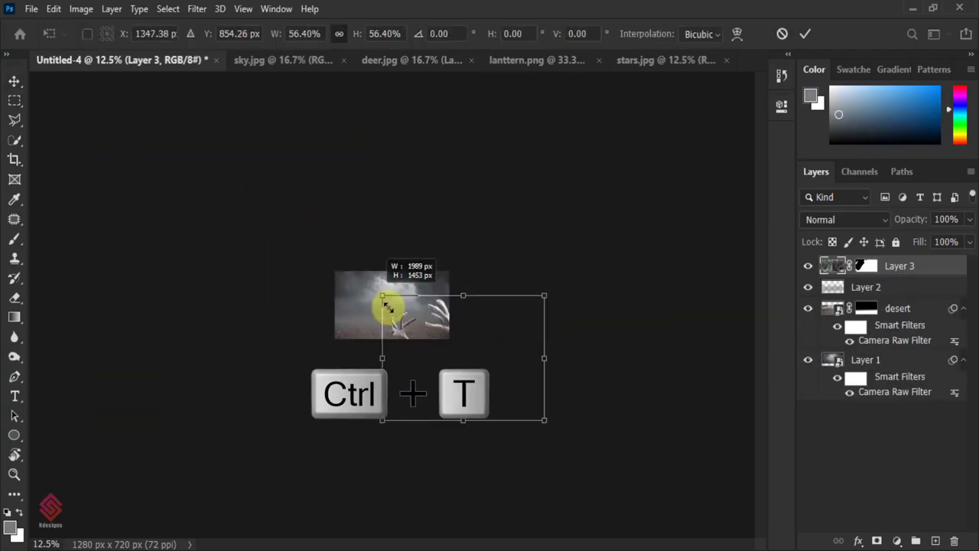
pyautogui.moveTo(490, 393); pyautogui.dragTo(396, 320)
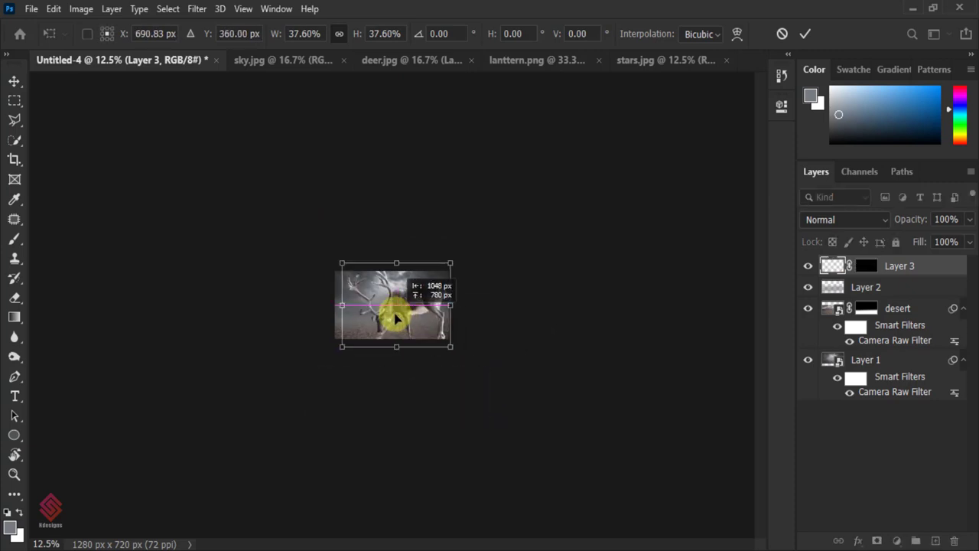
pyautogui.hotkey('ctrl', '0')
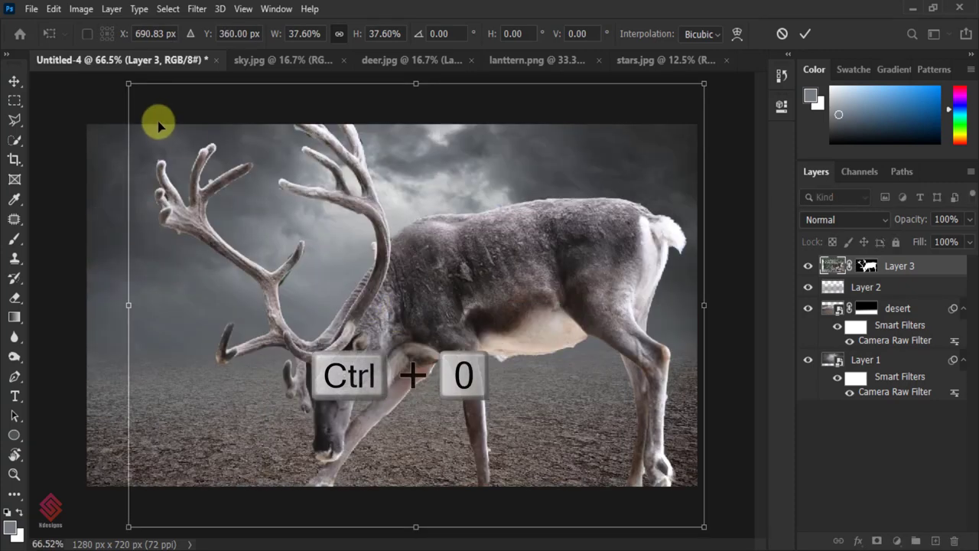
# Step: Fine-tune the reindeer to 24.59% scale, centred on the ground, and commit the transform
pyautogui.moveTo(128, 84); pyautogui.dragTo(334, 241)
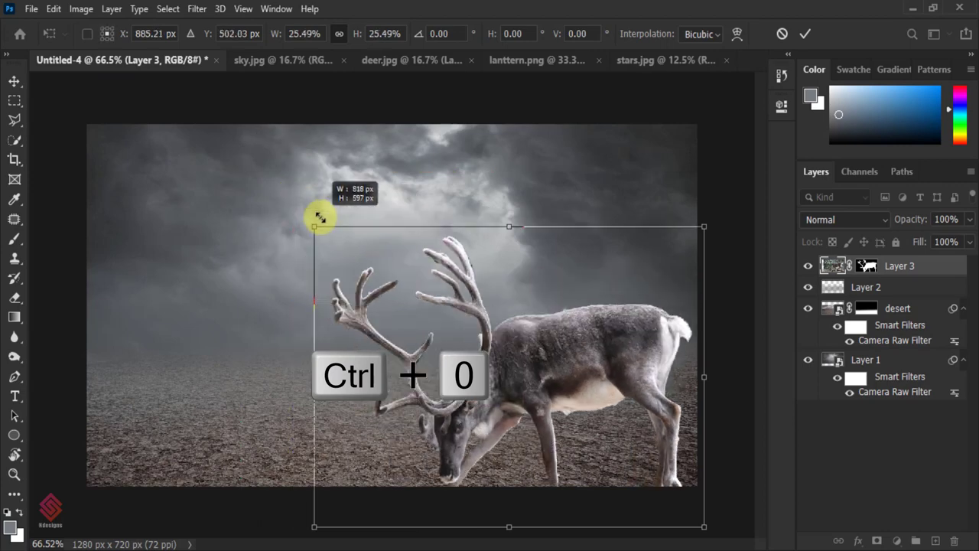
pyautogui.moveTo(552, 361)
pyautogui.mouseDown()
pyautogui.moveTo(448, 297)
pyautogui.moveTo(448, 287)
pyautogui.mouseUp()
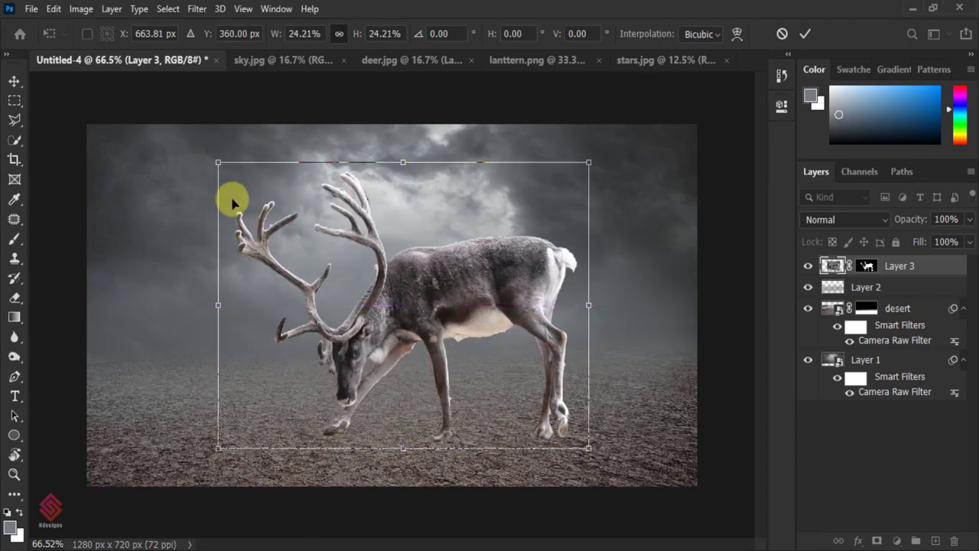
pyautogui.moveTo(218, 163); pyautogui.dragTo(255, 191)
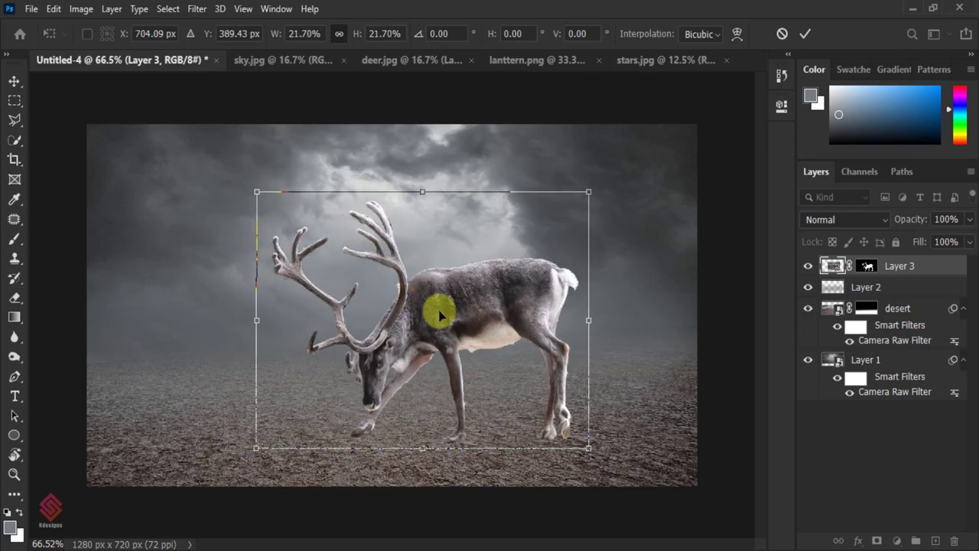
pyautogui.moveTo(438, 326); pyautogui.dragTo(440, 329)
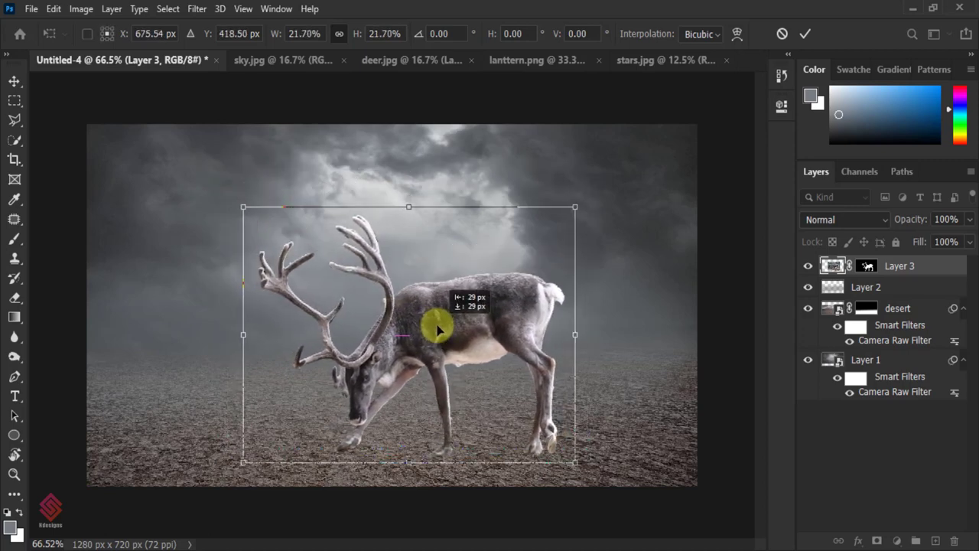
pyautogui.moveTo(242, 207); pyautogui.dragTo(208, 181)
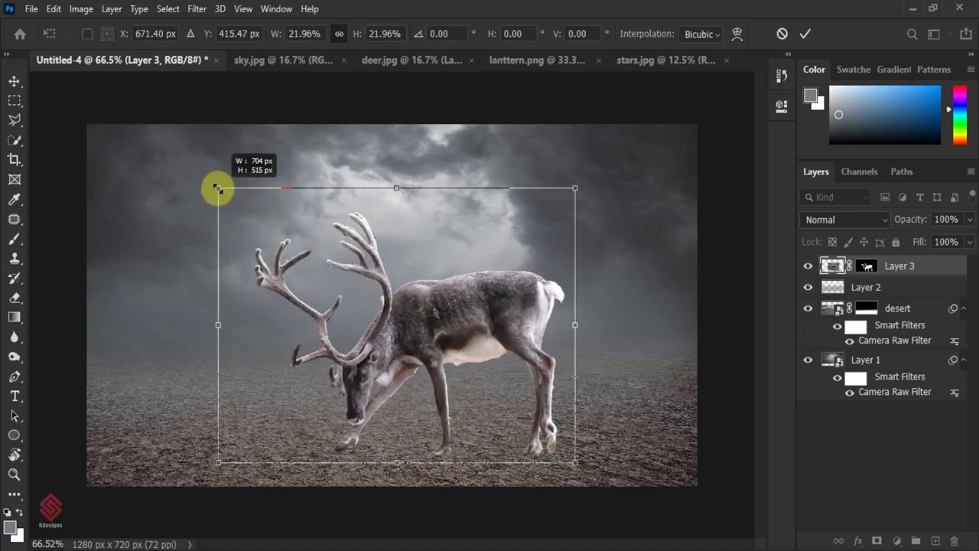
pyautogui.moveTo(448, 303); pyautogui.dragTo(490, 301)
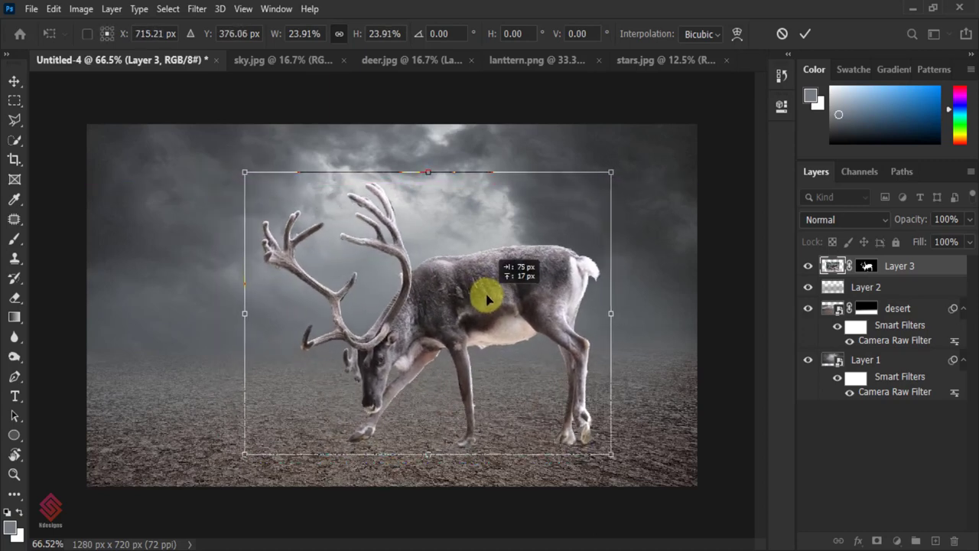
pyautogui.moveTo(490, 300); pyautogui.dragTo(483, 291)
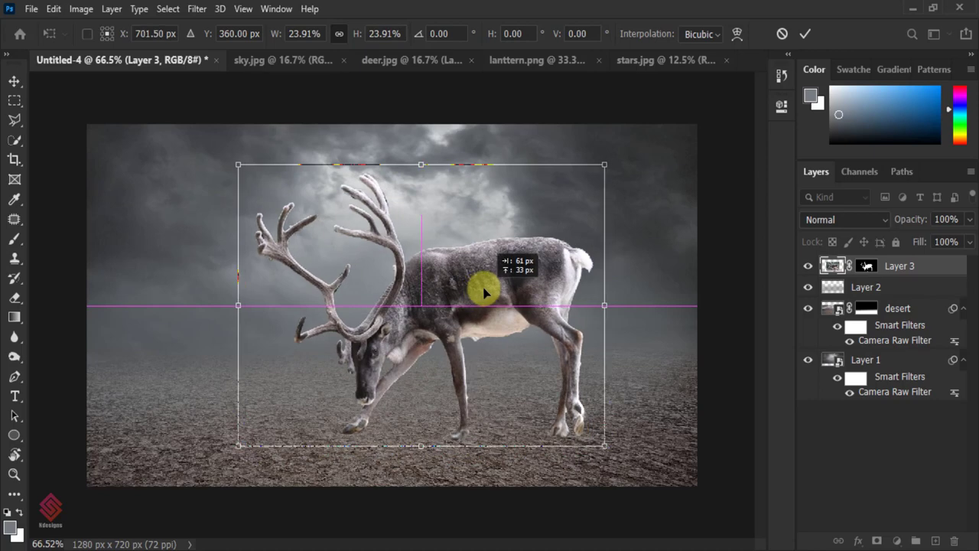
pyautogui.hotkey('ctrl', '-')
pyautogui.hotkey('ctrl', '-')
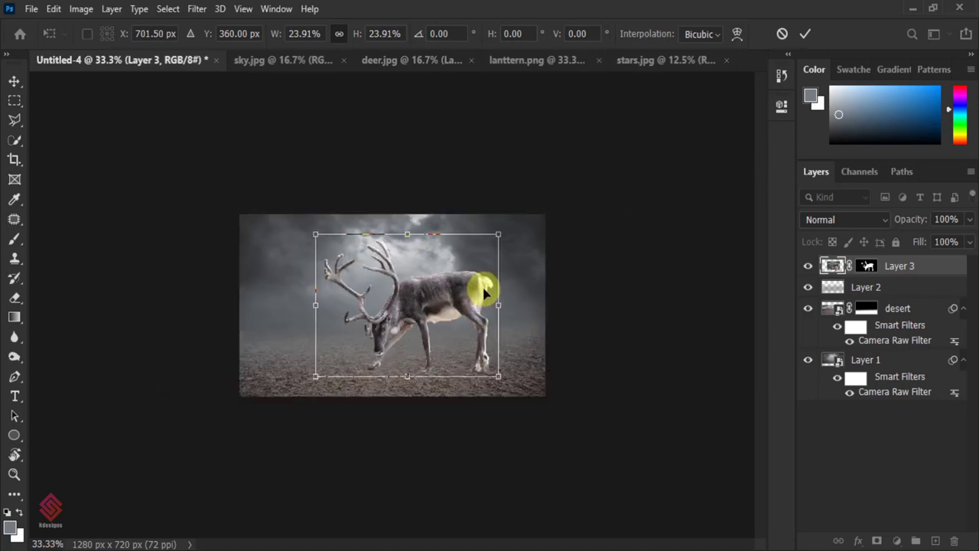
pyautogui.hotkey('ctrl', '+')
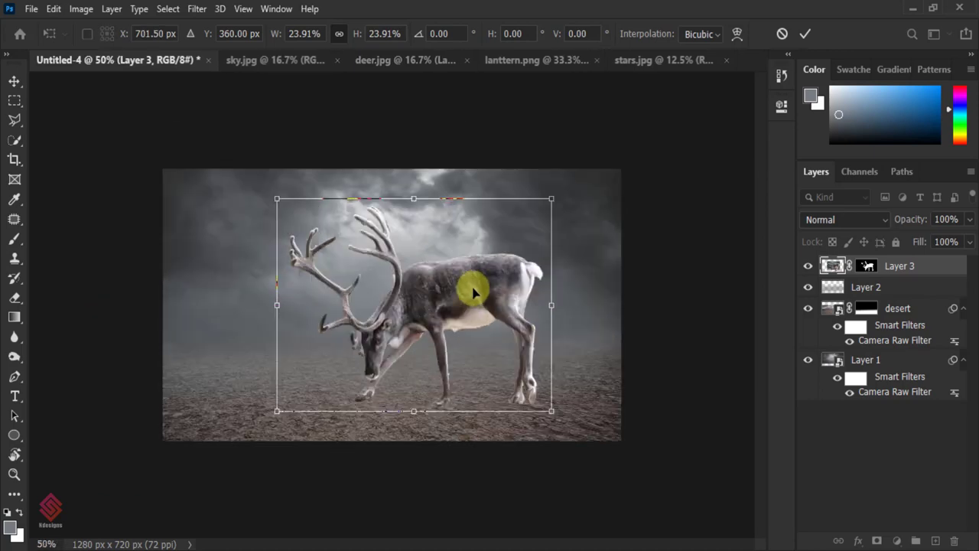
pyautogui.moveTo(475, 292); pyautogui.dragTo(474, 292)
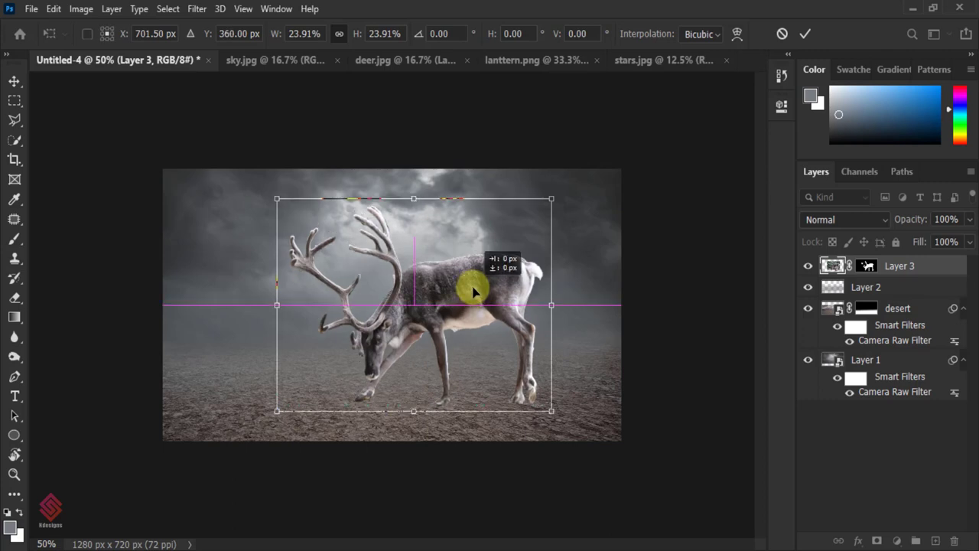
pyautogui.moveTo(552, 198); pyautogui.dragTo(559, 191)
pyautogui.moveTo(466, 293); pyautogui.dragTo(461, 297)
pyautogui.press('Return')
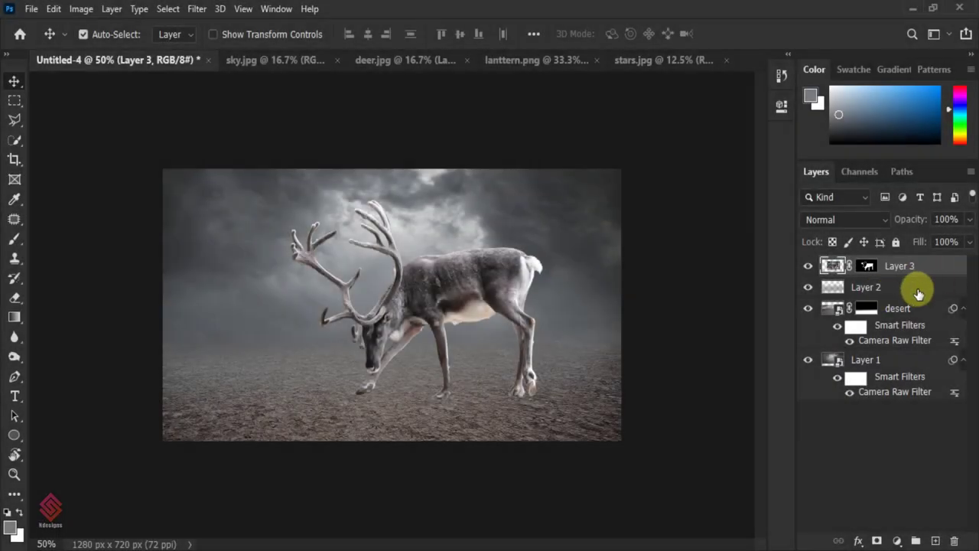
# Step: On a new layer above Layer 2, dab a small black 40%-opacity brush spot under the deer
pyautogui.click(918, 290)
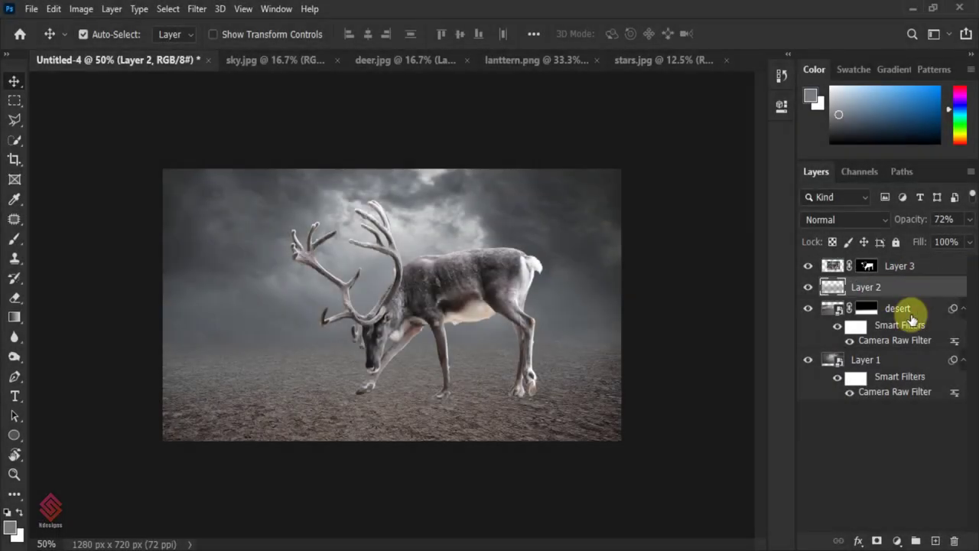
pyautogui.click(936, 541)
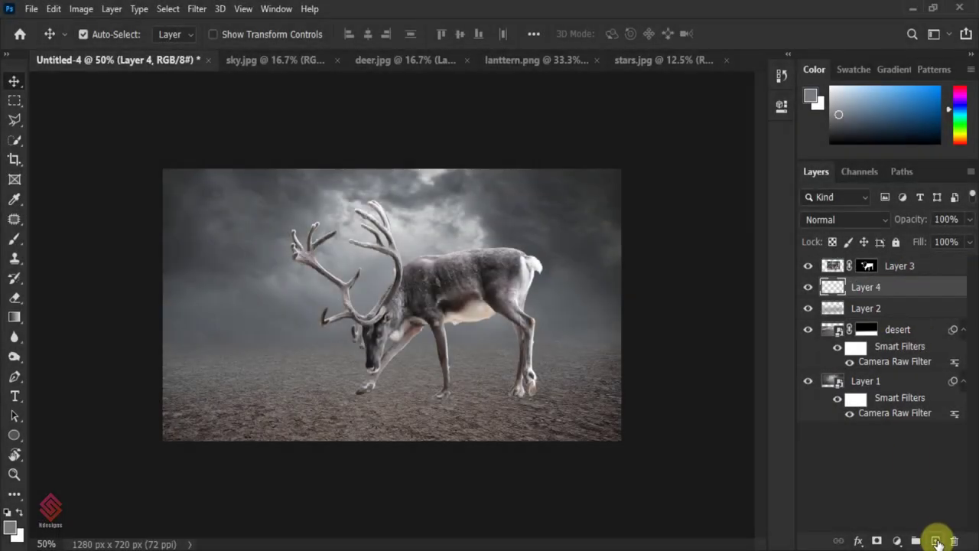
pyautogui.click(16, 242)
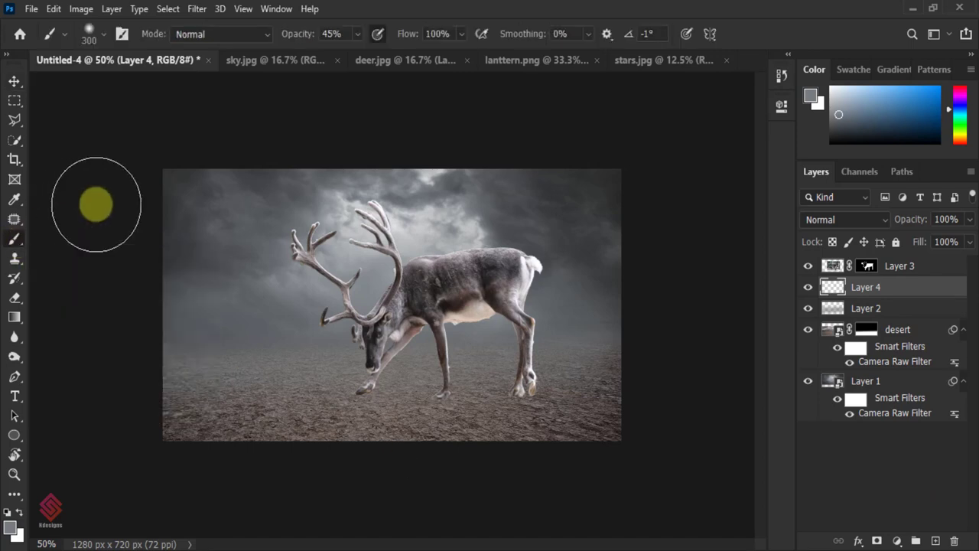
pyautogui.click(6, 514)
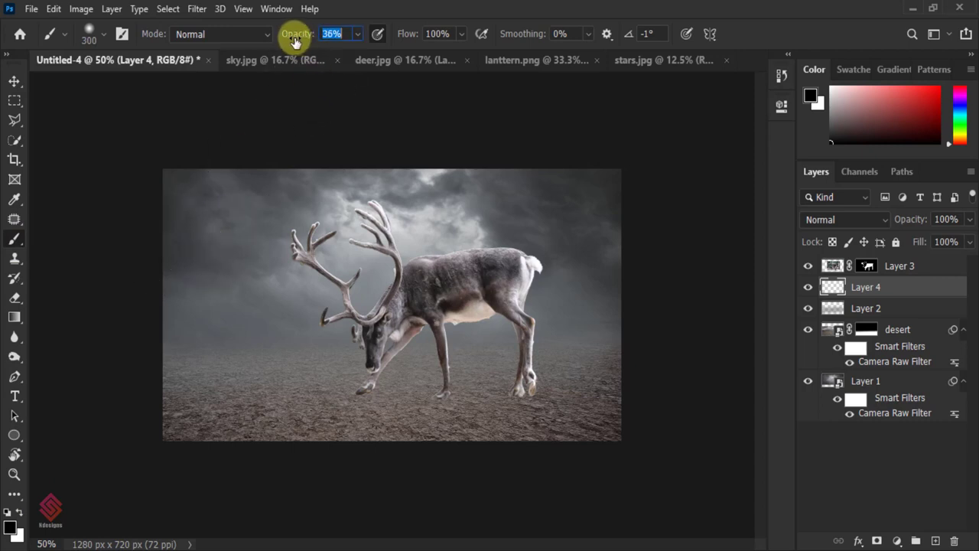
pyautogui.moveTo(537, 359); pyautogui.dragTo(534, 375)
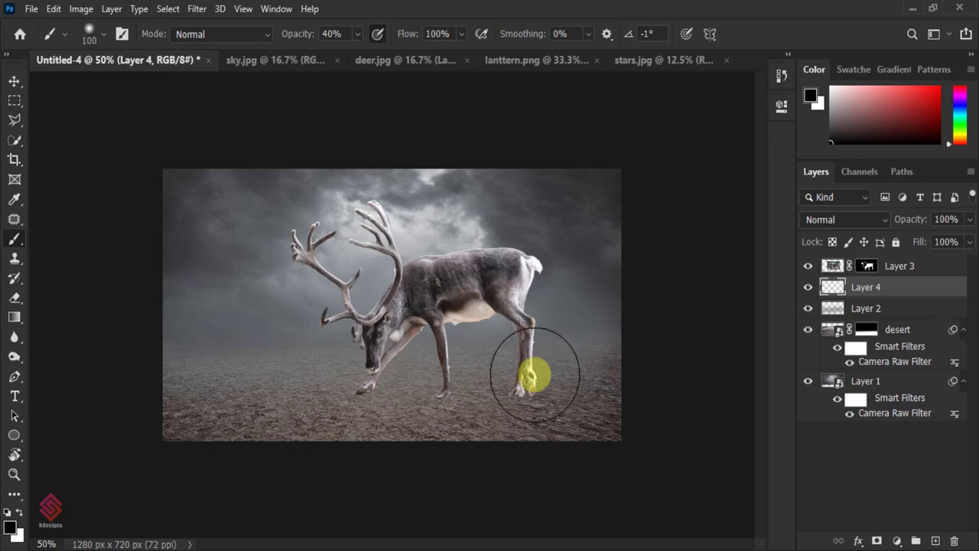
pyautogui.press('[')
pyautogui.press('[')
pyautogui.press('[')
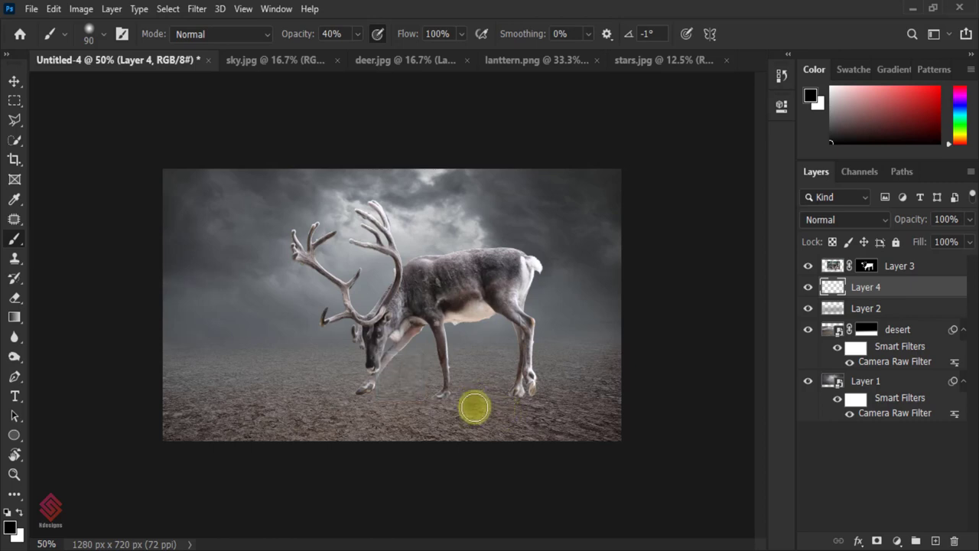
pyautogui.click(474, 403)
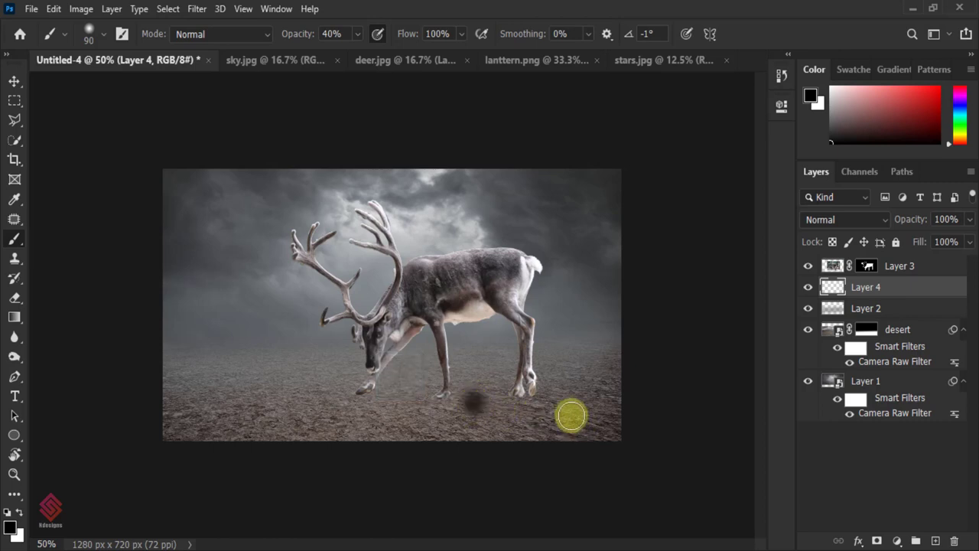
pyautogui.hotkey('ctrl', 't')
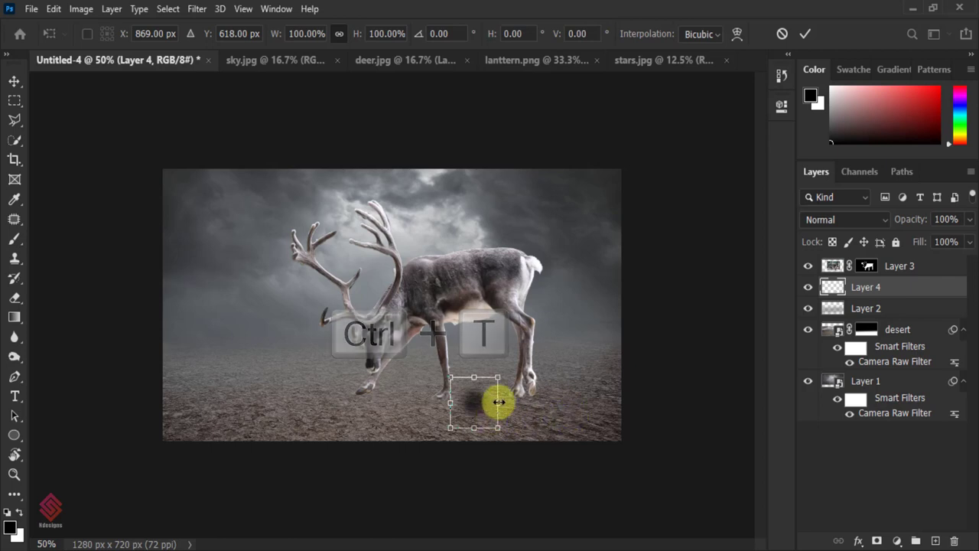
# Step: Stretch the dab into a wide, flat shadow under the deer's feet
pyautogui.moveTo(498, 402); pyautogui.dragTo(614, 405)
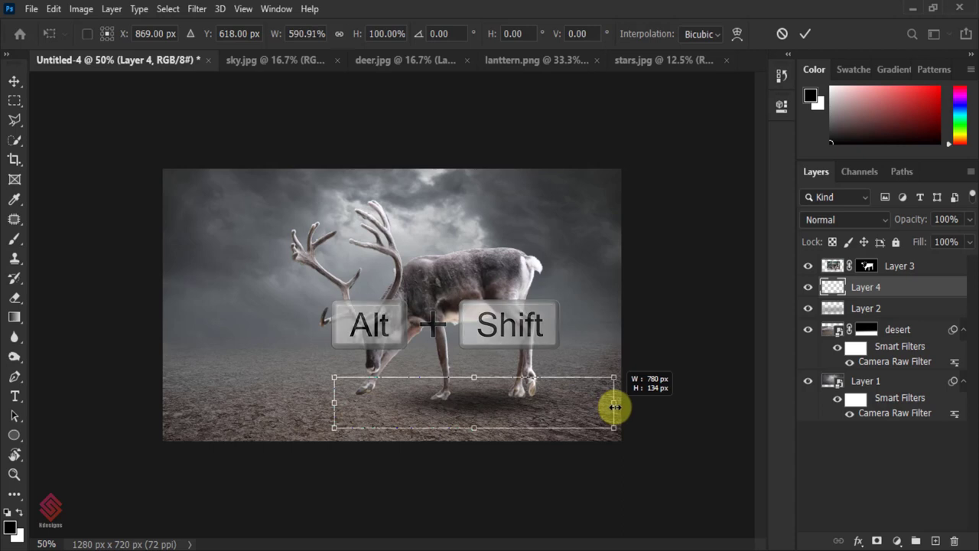
pyautogui.moveTo(492, 399); pyautogui.dragTo(512, 396)
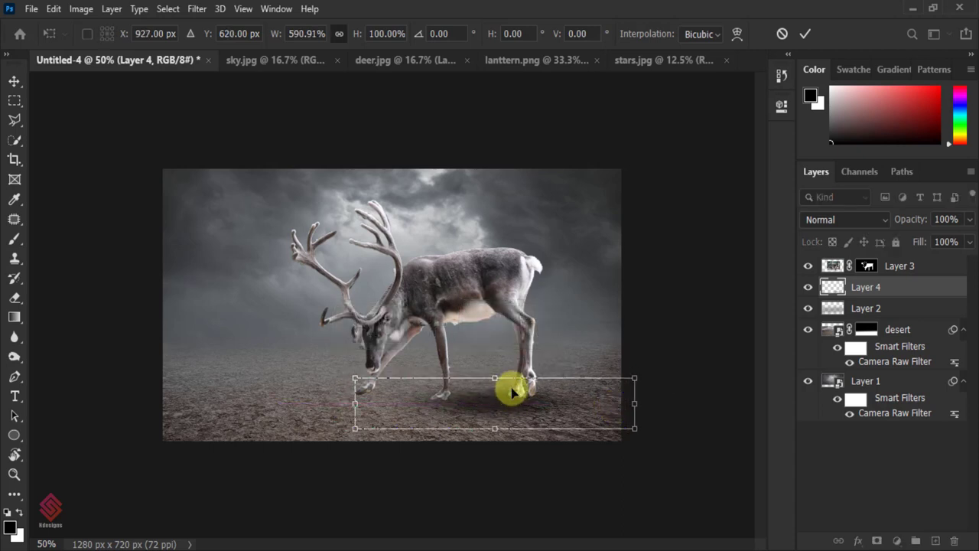
pyautogui.moveTo(511, 397); pyautogui.dragTo(506, 392)
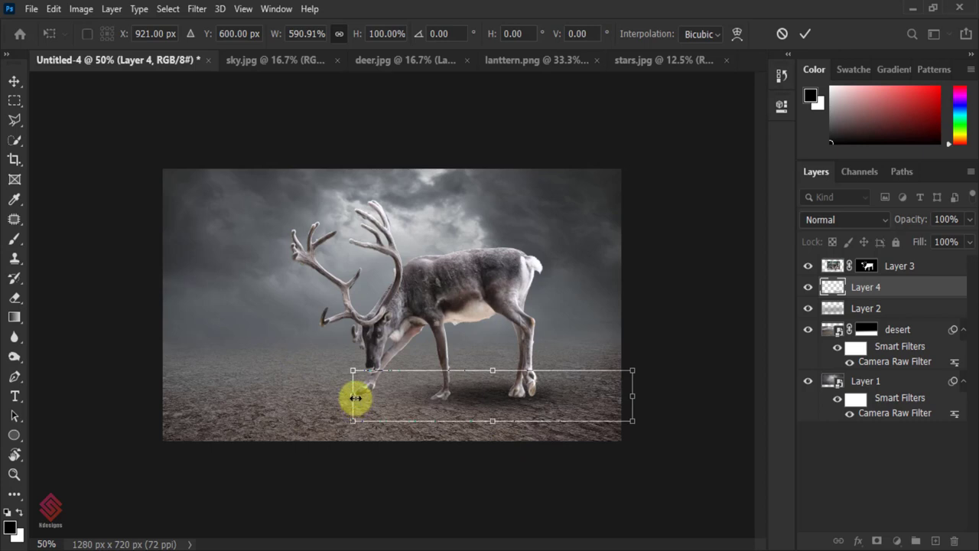
pyautogui.moveTo(355, 397); pyautogui.dragTo(346, 397)
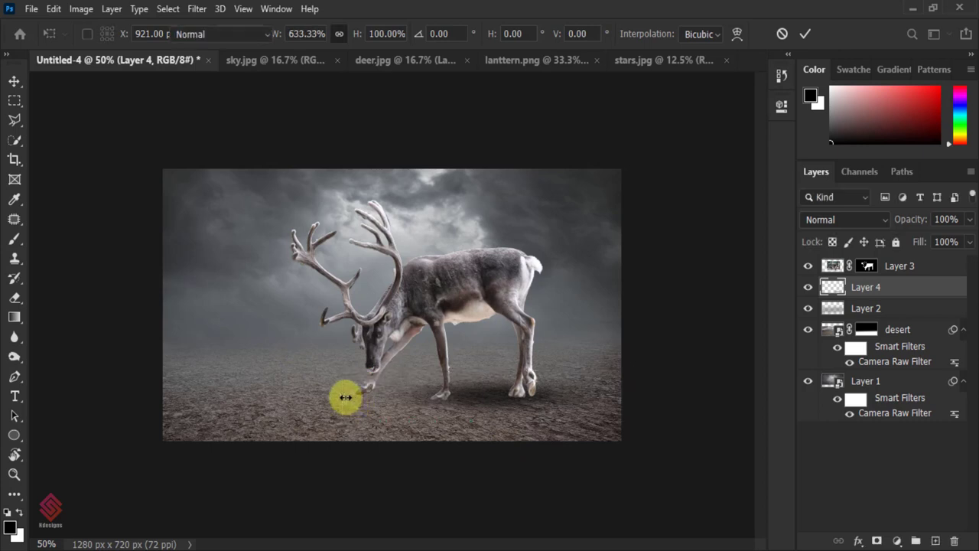
pyautogui.press('Return')
# Step: Duplicate the shadow layer and move the copy left under the front legs
pyautogui.press('b')
pyautogui.hotkey('ctrl', 'j')
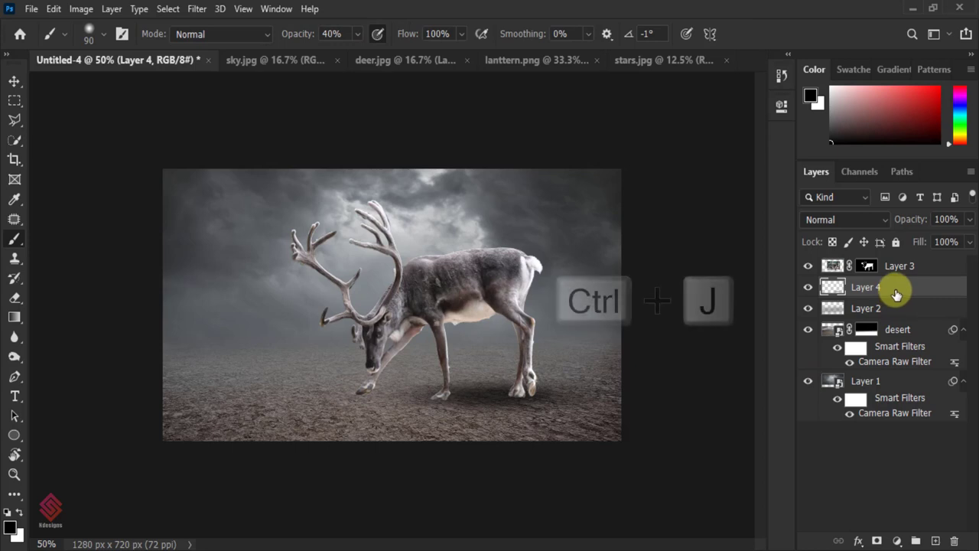
pyautogui.hotkey('ctrl', 'j')
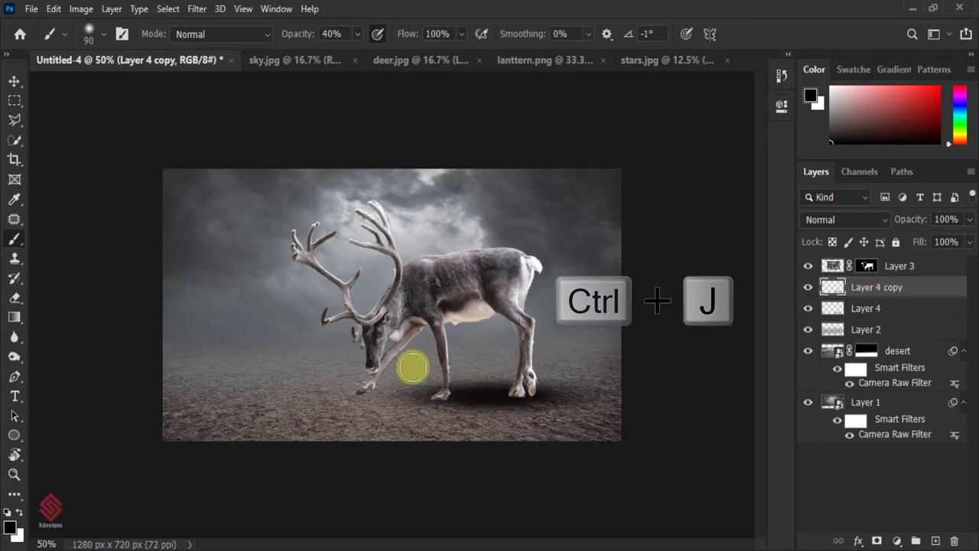
pyautogui.hotkey('ctrl', 't')
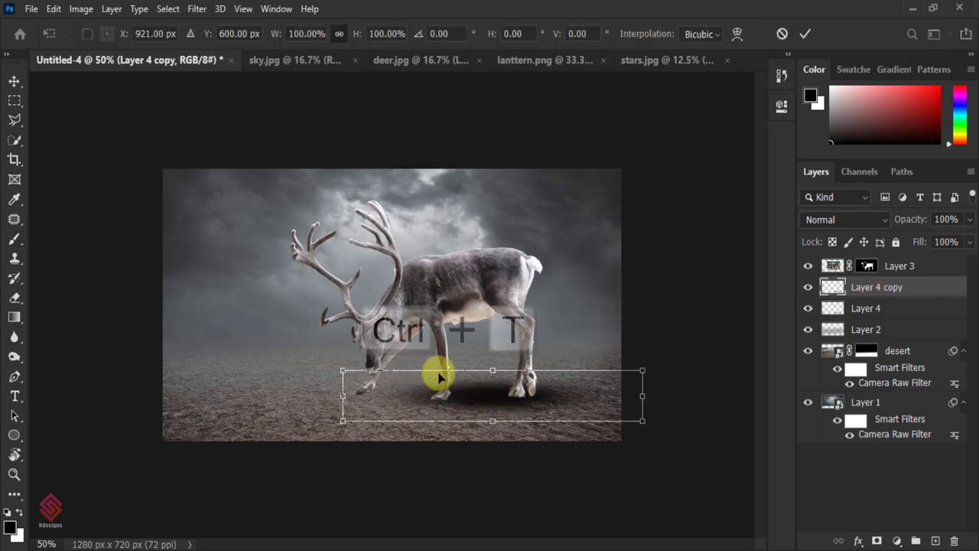
pyautogui.moveTo(493, 395); pyautogui.dragTo(377, 394)
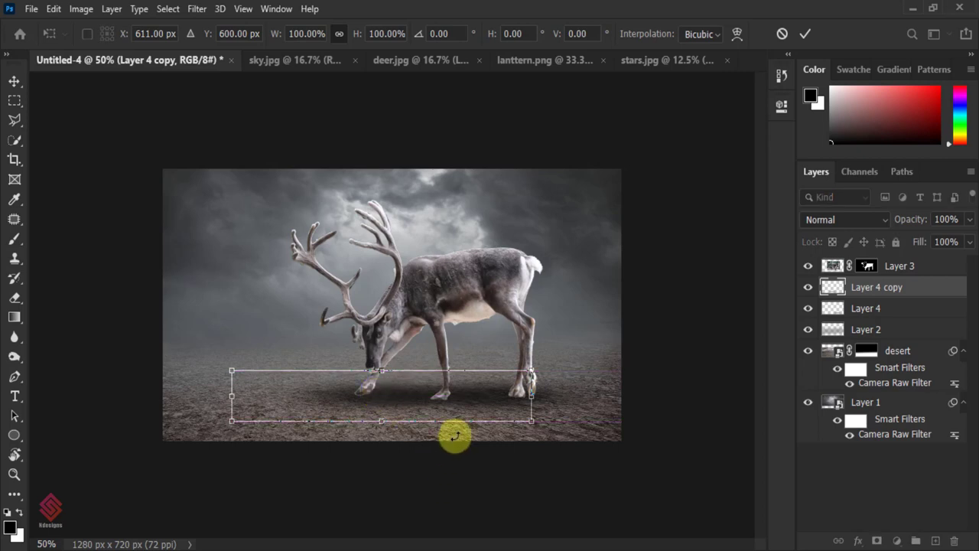
pyautogui.press('Return')
# Step: Shift Layer 4's shadow under the rear legs, then group both shadow layers into Group 1
pyautogui.click(880, 314)
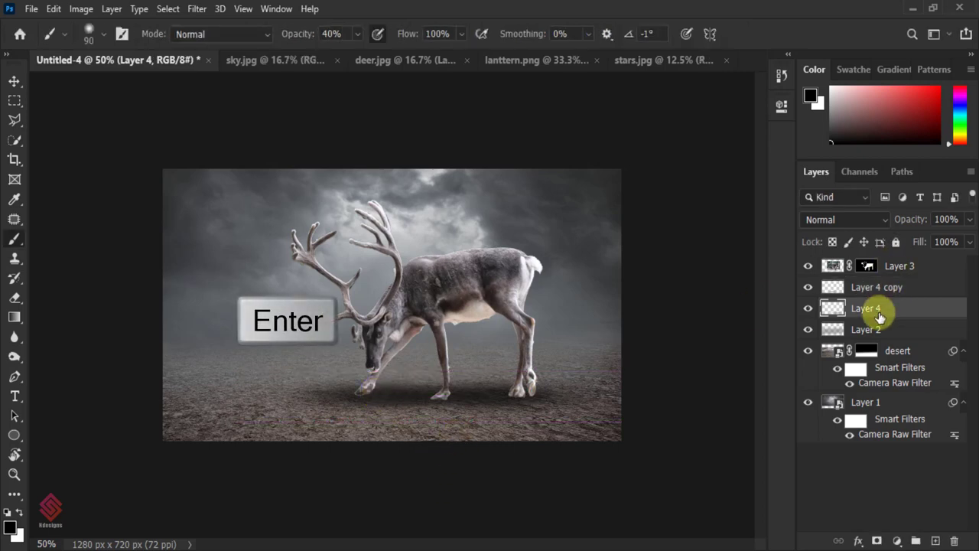
pyautogui.hotkey('ctrl', 't')
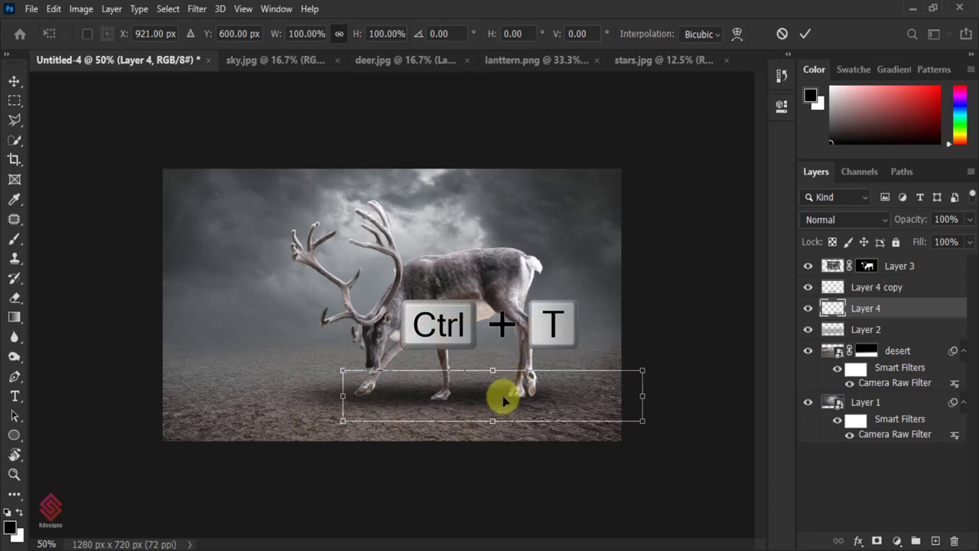
pyautogui.moveTo(502, 396); pyautogui.dragTo(534, 400)
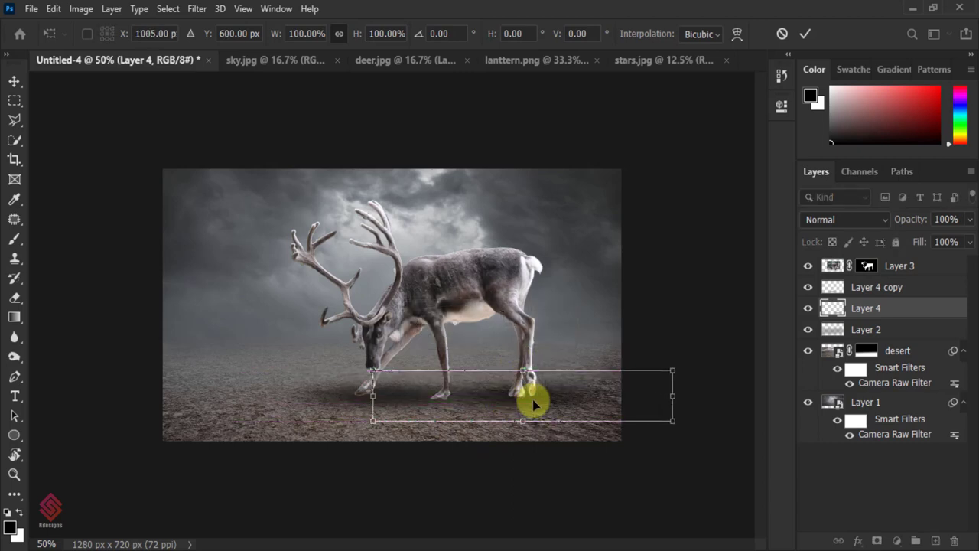
pyautogui.press('Down')
pyautogui.press('Down')
pyautogui.press('Down')
pyautogui.press('Down')
pyautogui.press('Down')
pyautogui.press('Down')
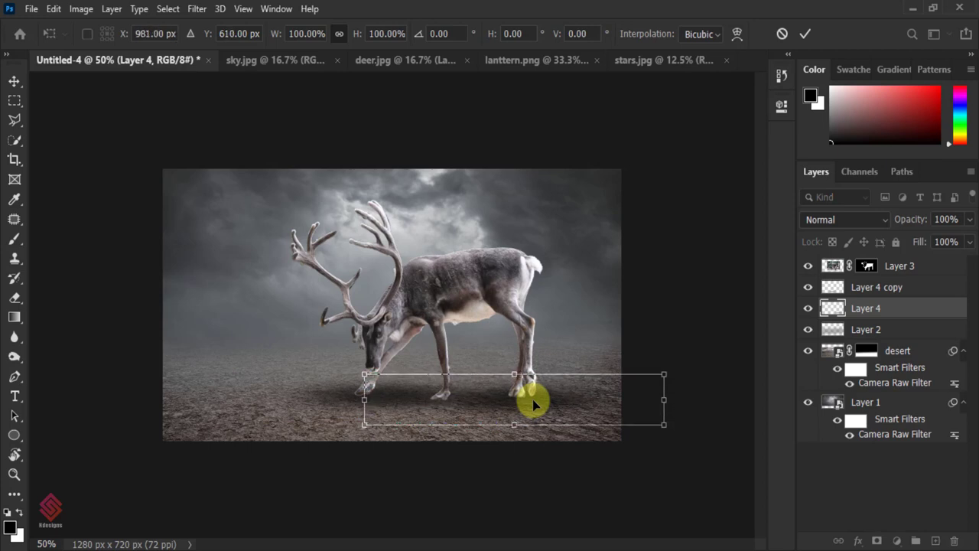
pyautogui.press('Return')
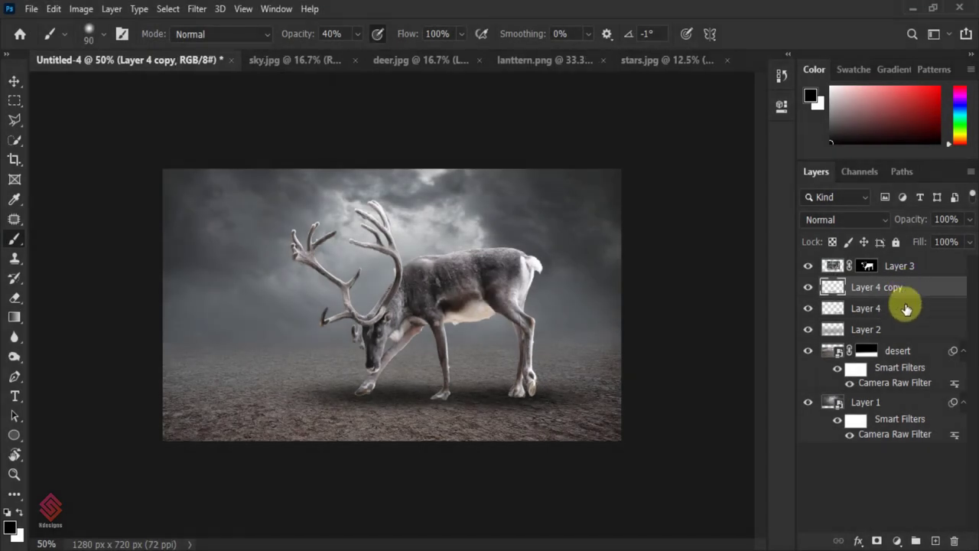
pyautogui.keyDown('shift'); pyautogui.click(907, 308); pyautogui.keyUp('shift')
pyautogui.hotkey('ctrl', 'g')
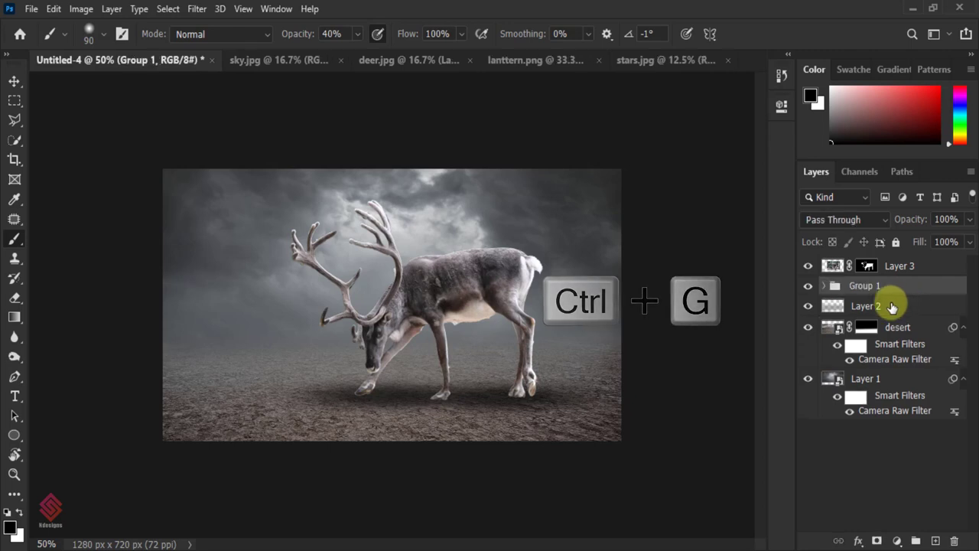
# Step: Rename Group 1 to 'shadow' and set its opacity to 63%
pyautogui.doubleClick(859, 287)
pyautogui.write('shadow')
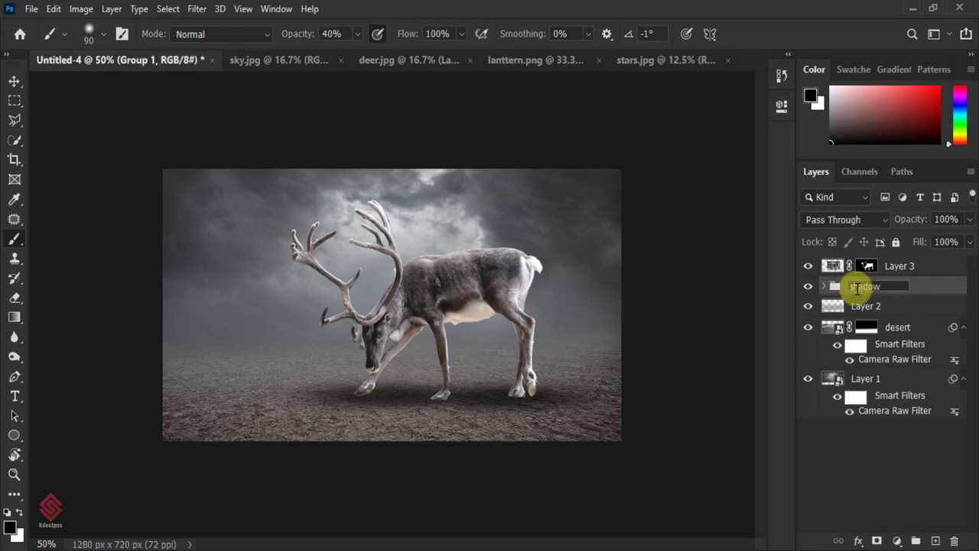
pyautogui.press('Return')
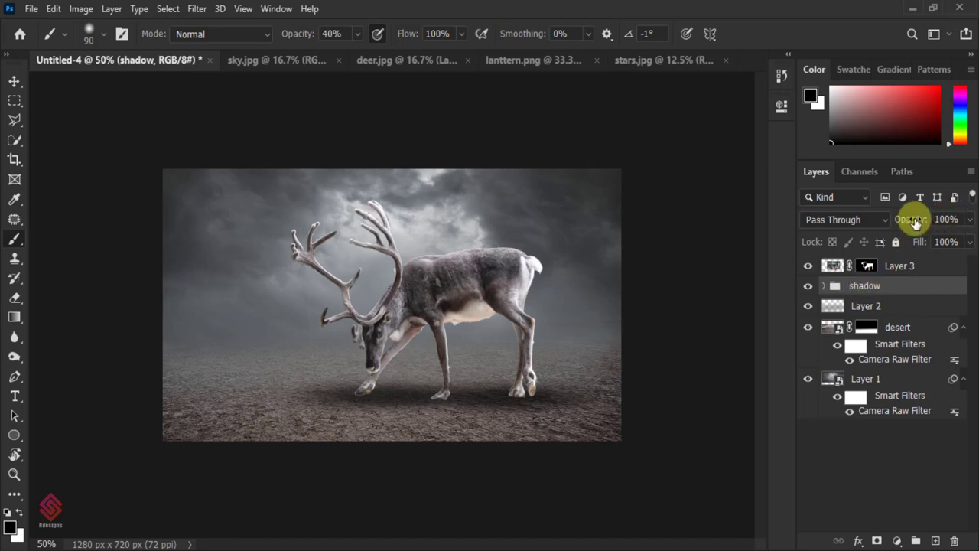
pyautogui.moveTo(914, 220)
pyautogui.mouseDown()
pyautogui.moveTo(919, 228)
pyautogui.moveTo(904, 228)
pyautogui.mouseUp()
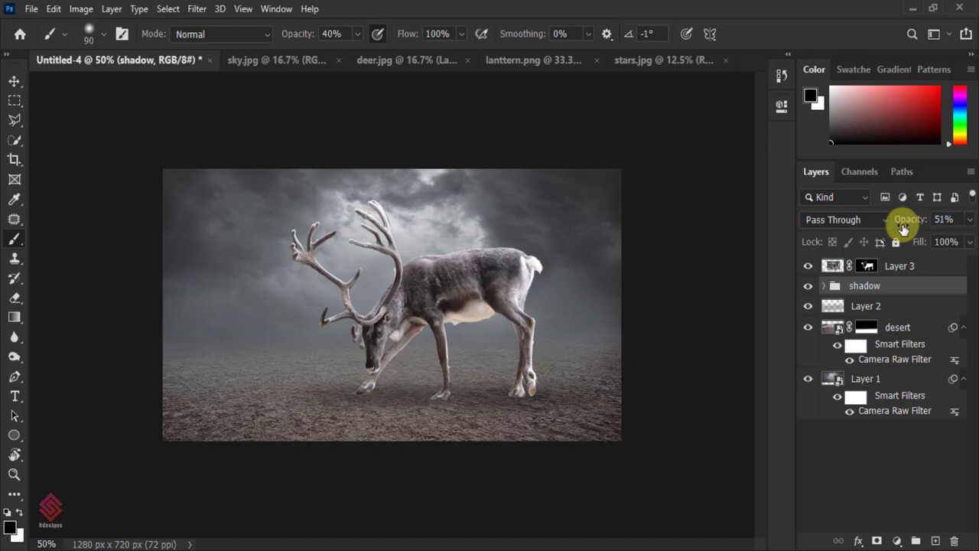
pyautogui.moveTo(903, 228); pyautogui.dragTo(903, 228)
pyautogui.moveTo(907, 227); pyautogui.dragTo(911, 221)
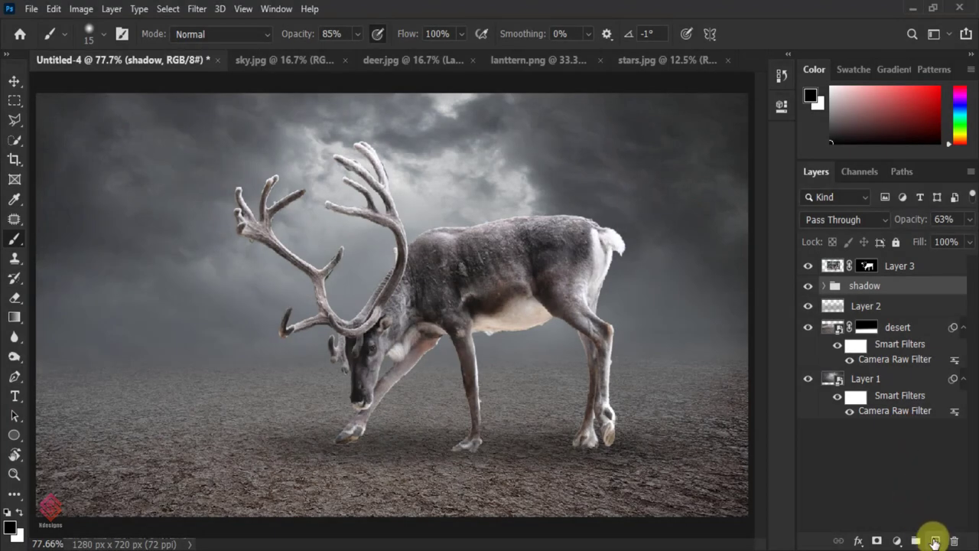
# Step: On a new layer above the group, paint contact shadows under the front and rear hooves
pyautogui.click(934, 540)
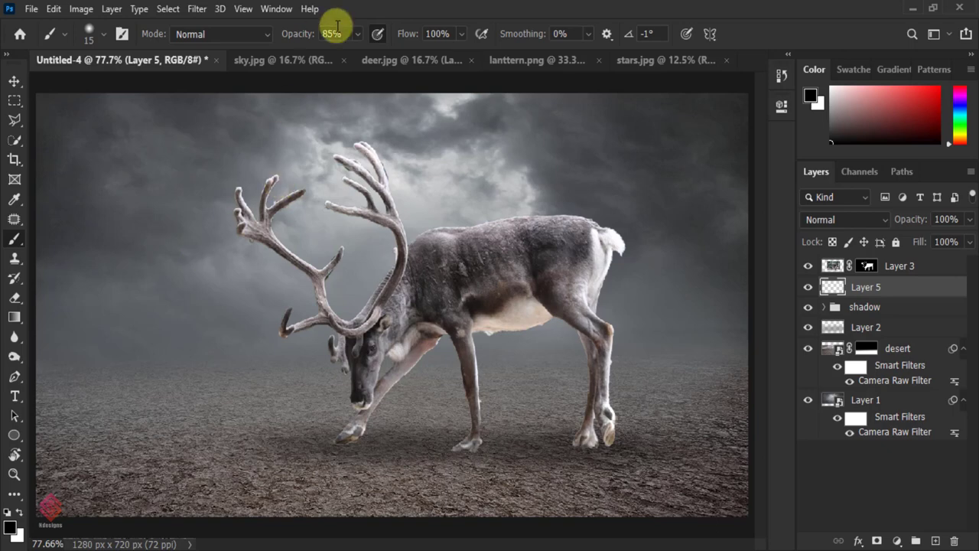
pyautogui.moveTo(308, 34); pyautogui.dragTo(301, 41)
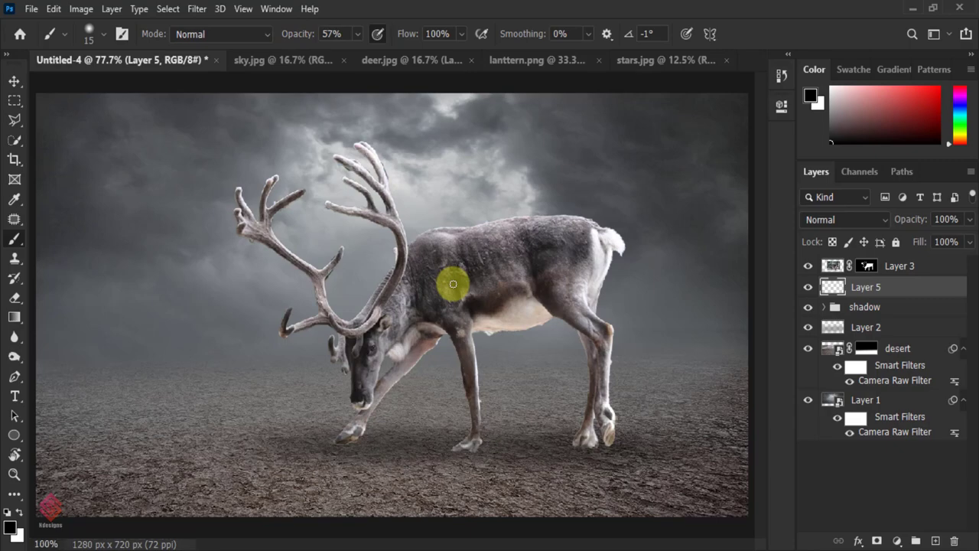
pyautogui.hotkey('ctrl', '+')
pyautogui.hotkey('ctrl', '+')
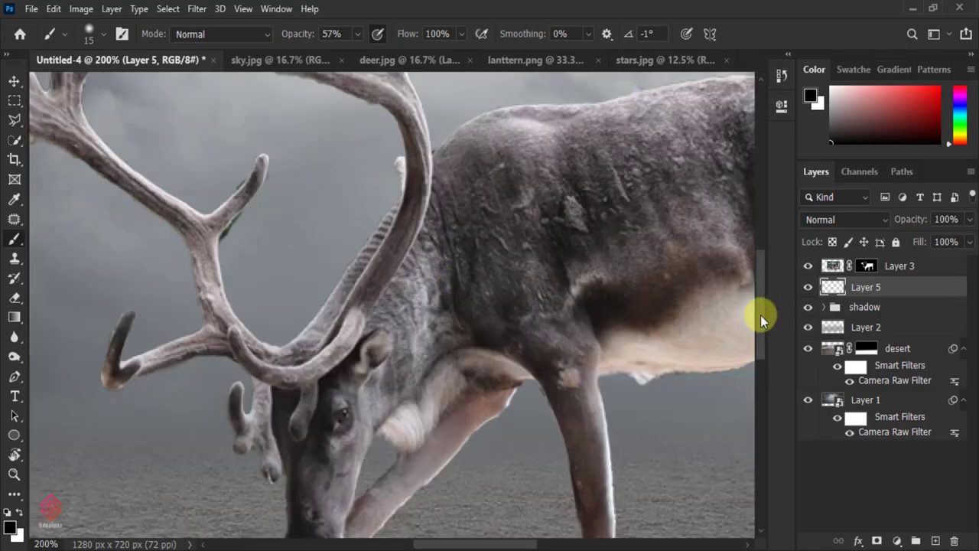
pyautogui.moveTo(761, 316); pyautogui.dragTo(766, 381)
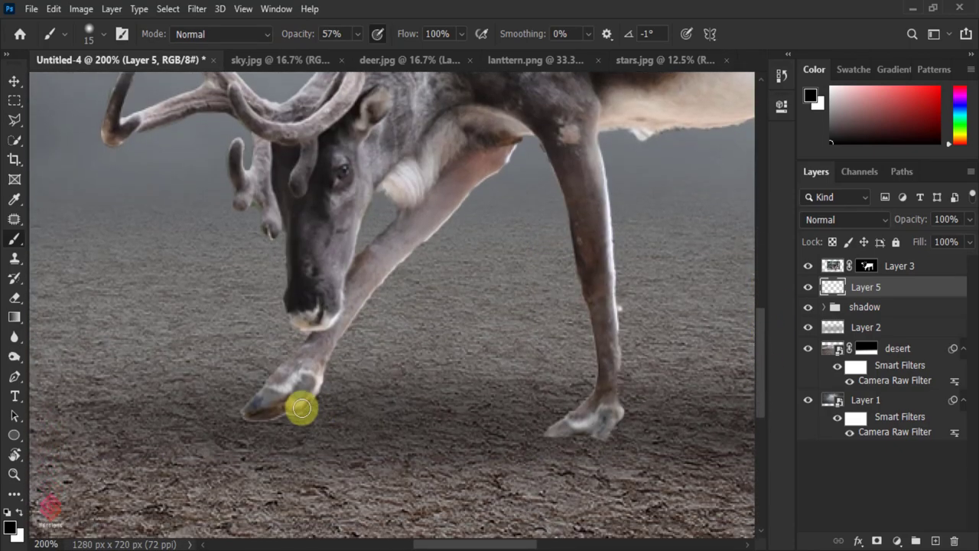
pyautogui.moveTo(304, 414)
pyautogui.mouseDown()
pyautogui.moveTo(237, 417)
pyautogui.moveTo(326, 414)
pyautogui.moveTo(207, 413)
pyautogui.mouseUp()
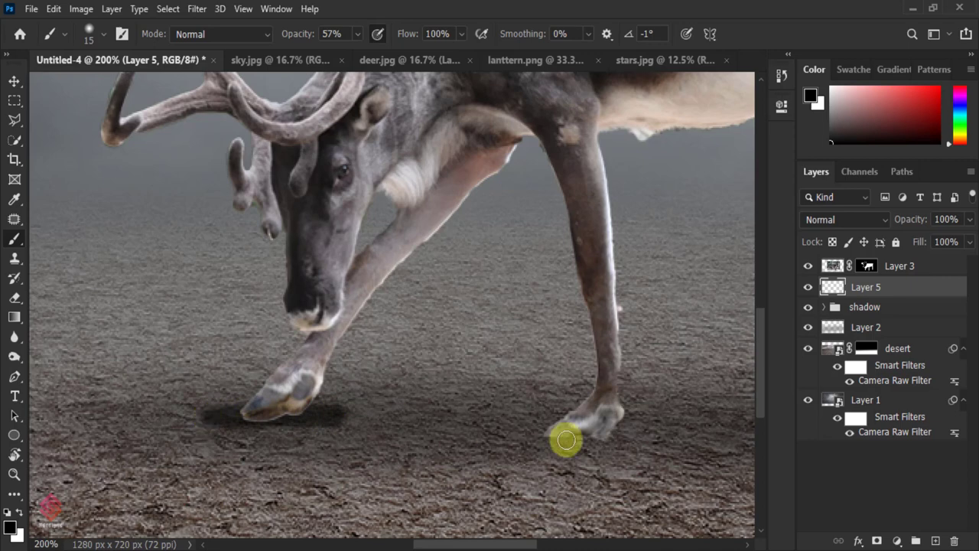
pyautogui.moveTo(468, 547); pyautogui.dragTo(489, 547)
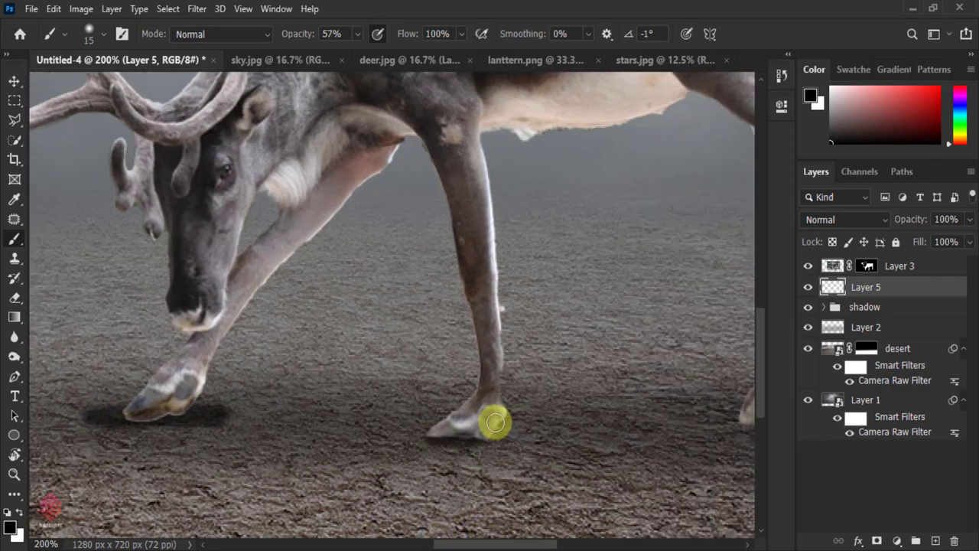
pyautogui.moveTo(519, 415)
pyautogui.mouseDown()
pyautogui.moveTo(415, 435)
pyautogui.moveTo(513, 421)
pyautogui.mouseUp()
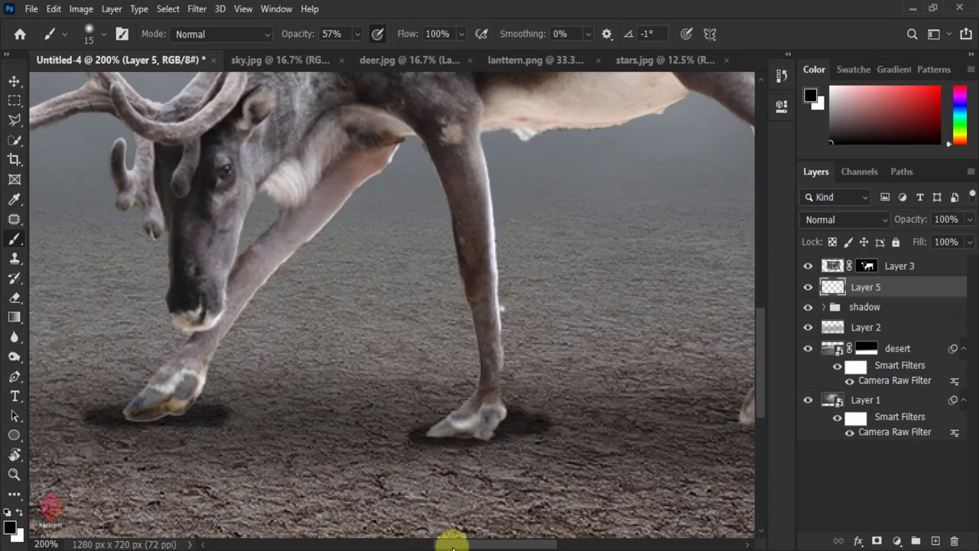
pyautogui.moveTo(455, 544); pyautogui.dragTo(510, 543)
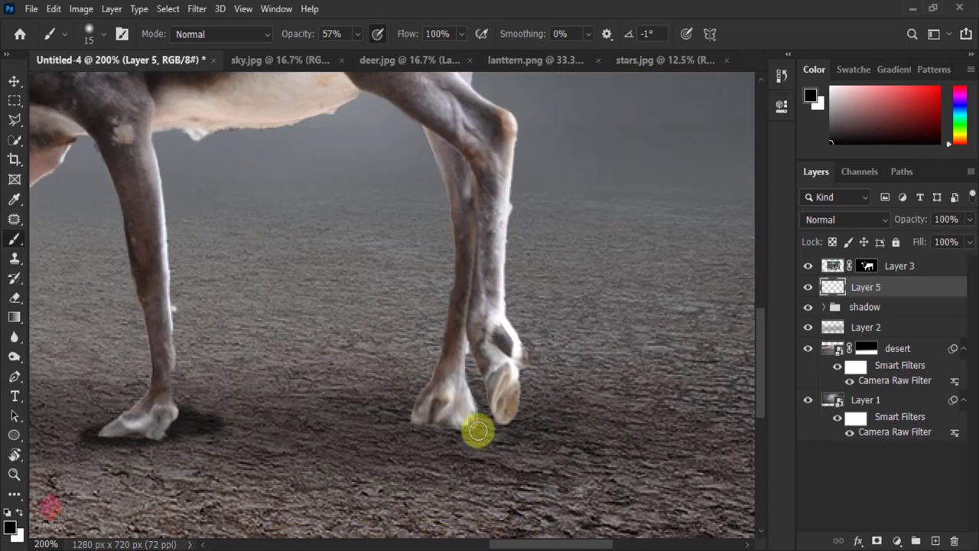
pyautogui.moveTo(460, 427)
pyautogui.mouseDown()
pyautogui.moveTo(408, 415)
pyautogui.moveTo(474, 426)
pyautogui.moveTo(391, 418)
pyautogui.mouseUp()
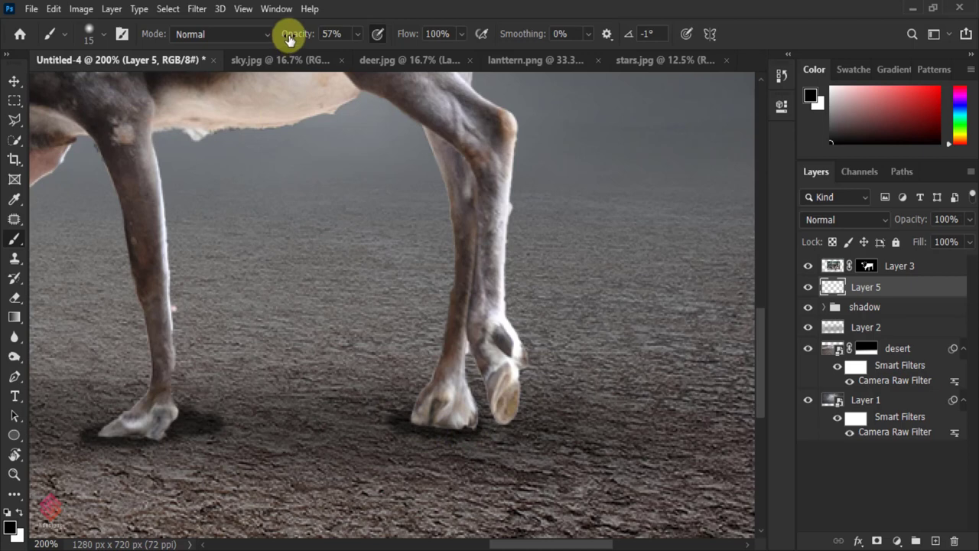
# Step: Softly darken the hoof shadow with a 30% brush and lower Layer 5 to 72% opacity
pyautogui.moveTo(290, 40); pyautogui.dragTo(284, 35)
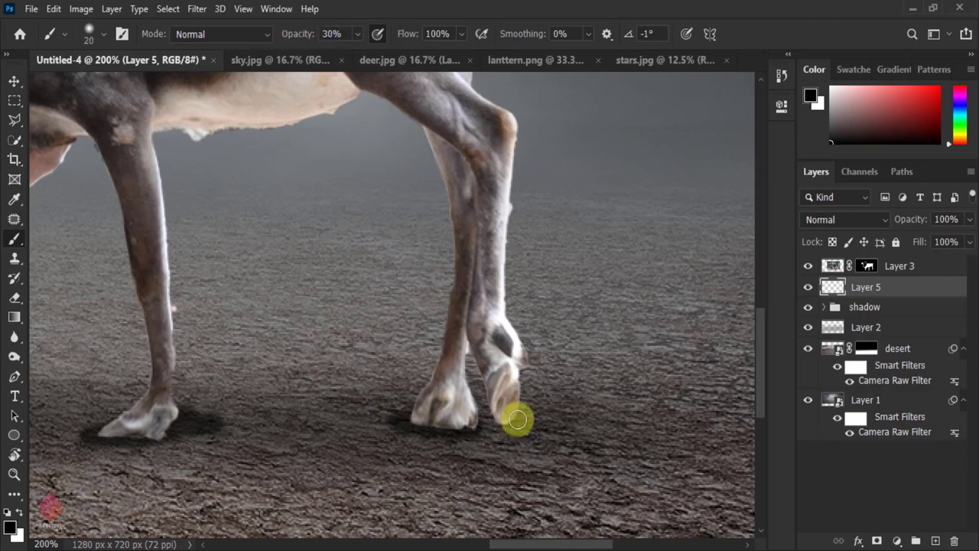
pyautogui.moveTo(517, 419)
pyautogui.mouseDown()
pyautogui.moveTo(494, 437)
pyautogui.moveTo(459, 426)
pyautogui.moveTo(504, 447)
pyautogui.moveTo(512, 457)
pyautogui.moveTo(479, 439)
pyautogui.moveTo(512, 468)
pyautogui.moveTo(444, 411)
pyautogui.moveTo(406, 411)
pyautogui.moveTo(454, 422)
pyautogui.moveTo(635, 538)
pyautogui.mouseUp()
pyautogui.hotkey('ctrl', '-')
pyautogui.hotkey('ctrl', '-')
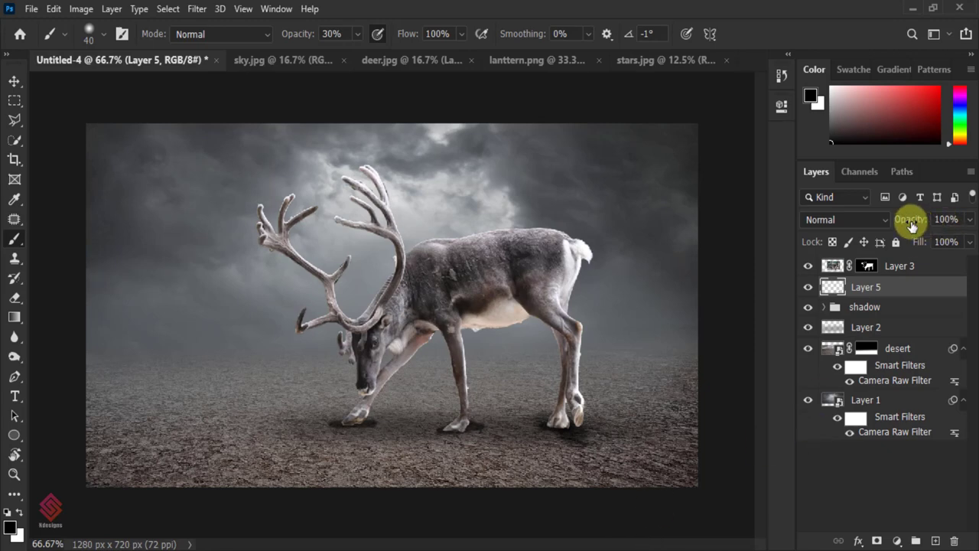
pyautogui.moveTo(910, 221)
pyautogui.mouseDown()
pyautogui.moveTo(898, 226)
pyautogui.moveTo(914, 226)
pyautogui.mouseUp()
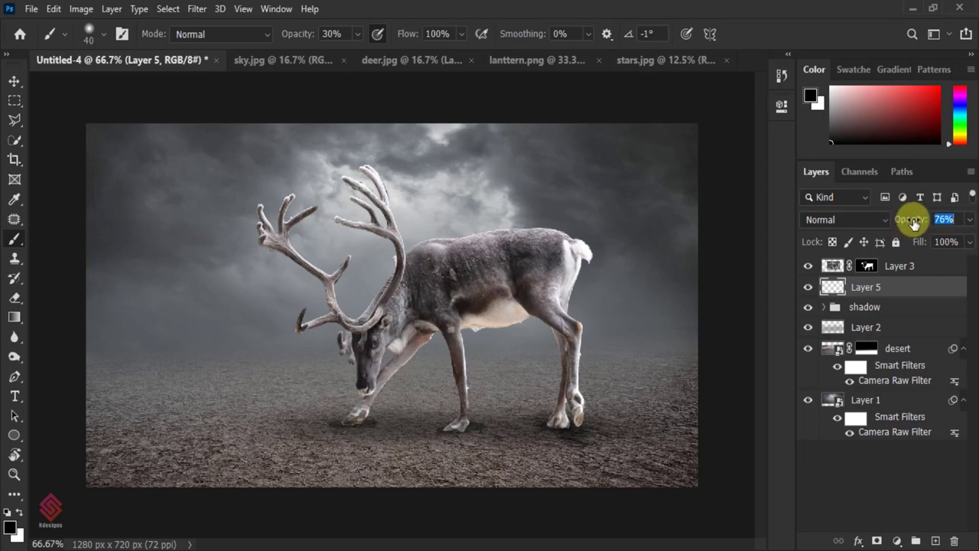
# Step: Raise the shadow group's opacity to 85%, zooming out and in to check the result
pyautogui.click(890, 310)
pyautogui.moveTo(905, 226); pyautogui.dragTo(912, 226)
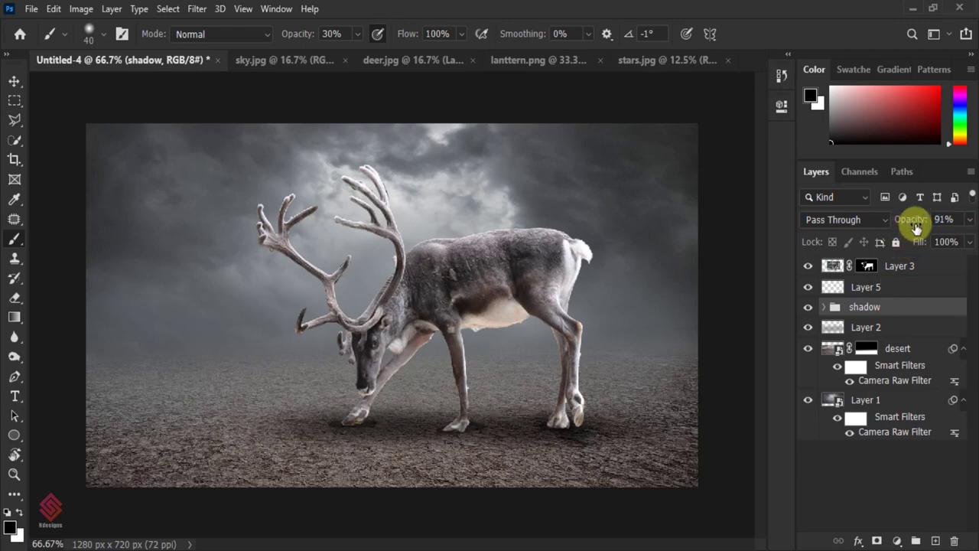
pyautogui.hotkey('ctrl', '-')
pyautogui.hotkey('ctrl', '-')
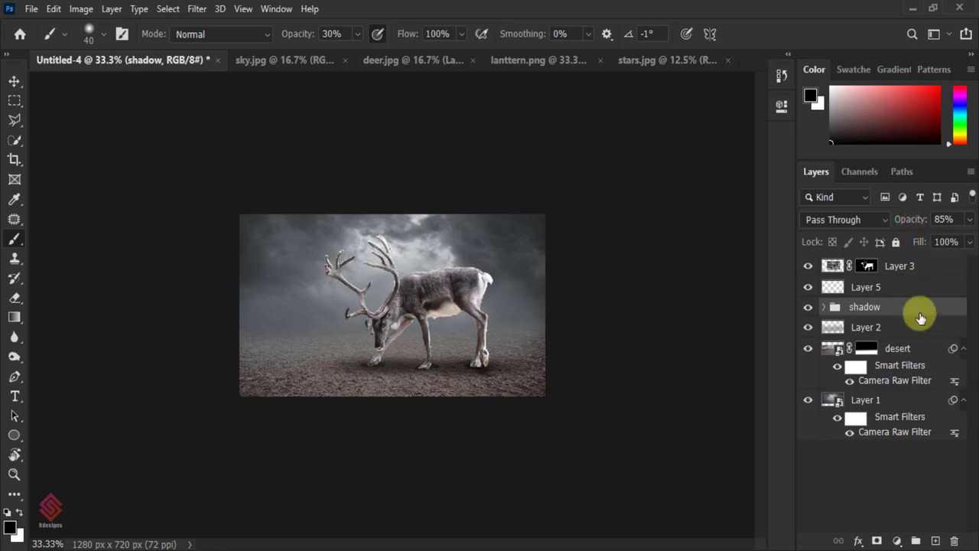
pyautogui.hotkey('ctrl', '-')
pyautogui.hotkey('ctrl', '+')
pyautogui.hotkey('ctrl', '+')
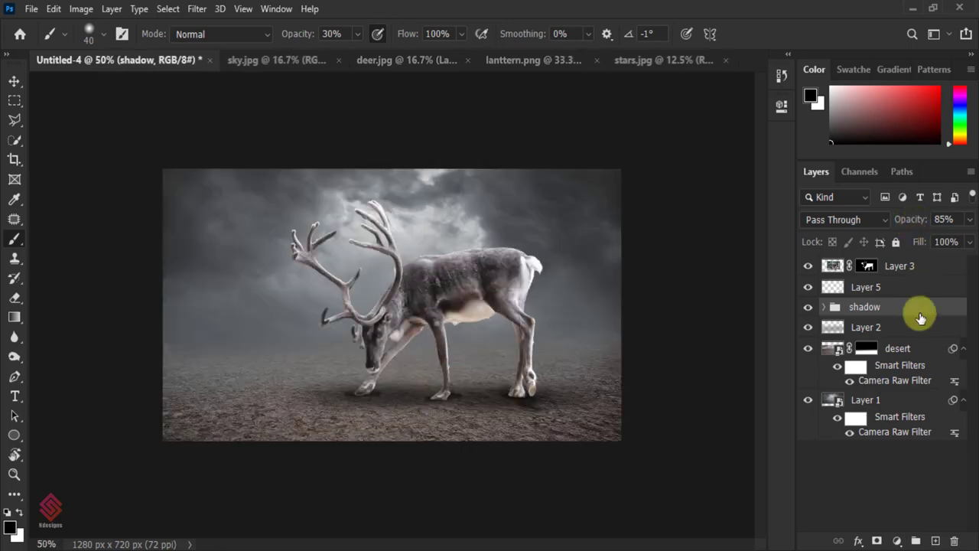
pyautogui.hotkey('ctrl', '-')
pyautogui.hotkey('ctrl', '+')
# Step: Rename Layer 5 to 'shadow 2' and Layer 3 to 'deer', then bring up the adjustment layer list
pyautogui.doubleClick(867, 288)
pyautogui.write('shadow 2')
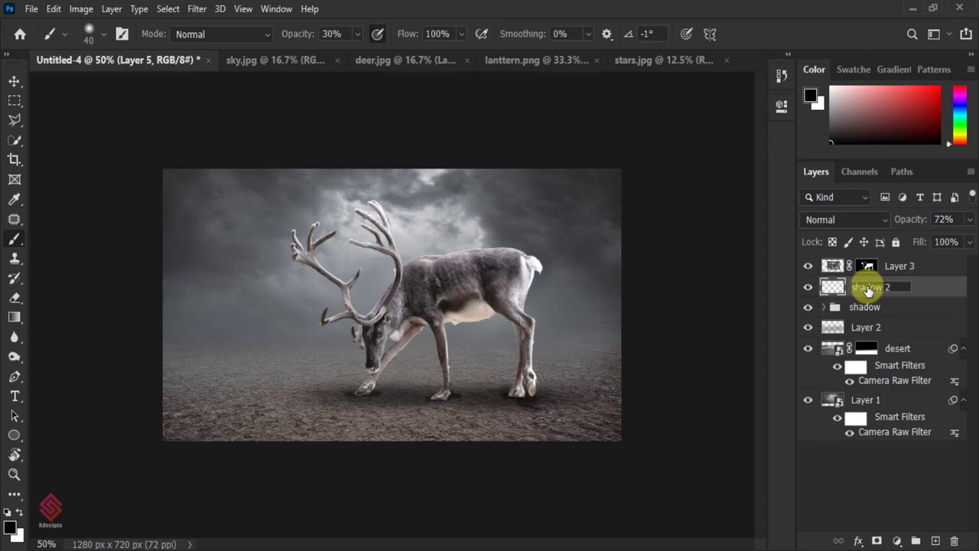
pyautogui.press('Return')
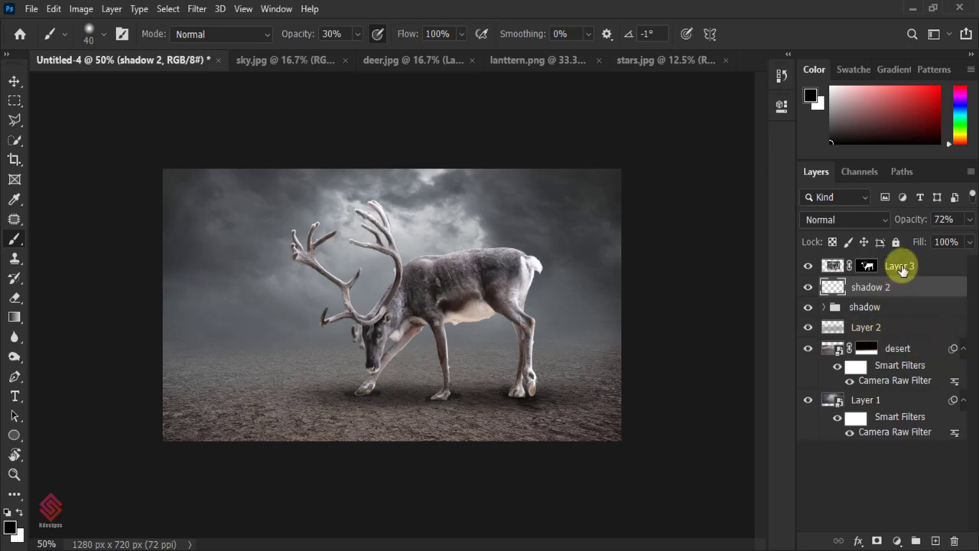
pyautogui.doubleClick(901, 266)
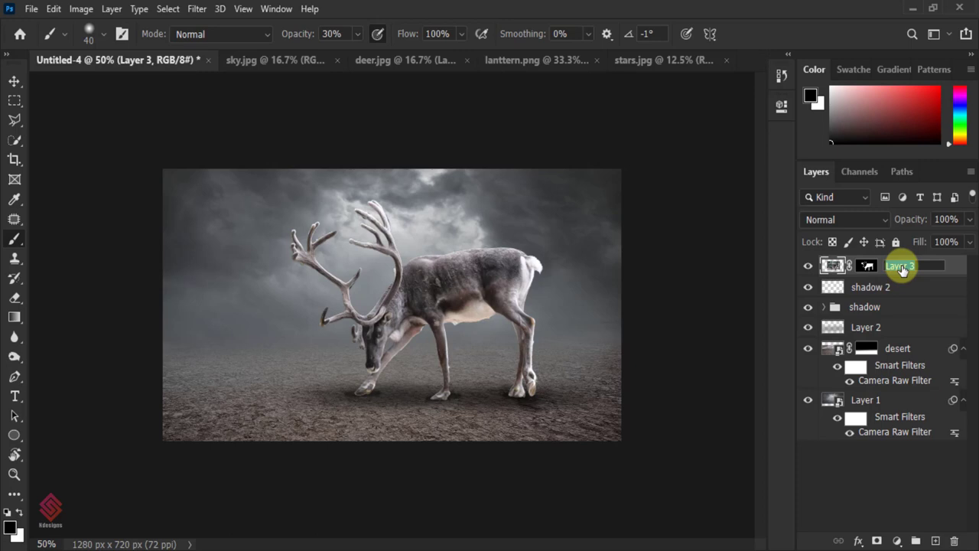
pyautogui.write('deer')
pyautogui.press('Return')
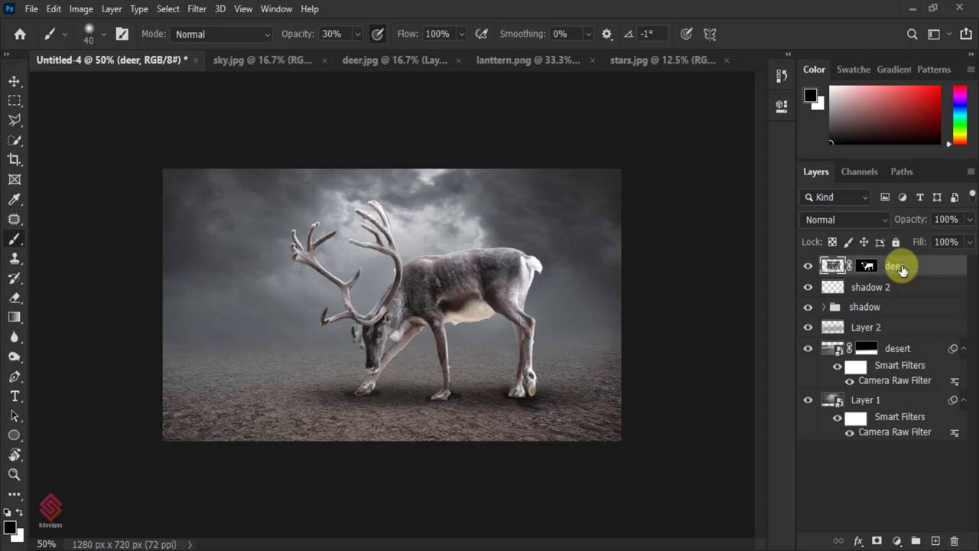
pyautogui.click(808, 268)
pyautogui.click(809, 268)
pyautogui.click(898, 541)
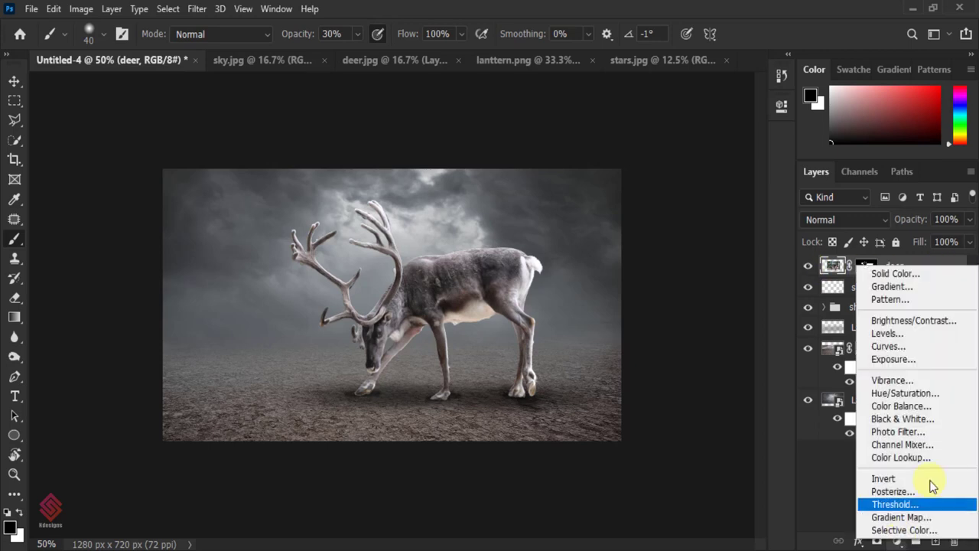
# Step: Add a Curves layer clipped to the deer, with the white point and midtones pulled down
pyautogui.click(956, 352)
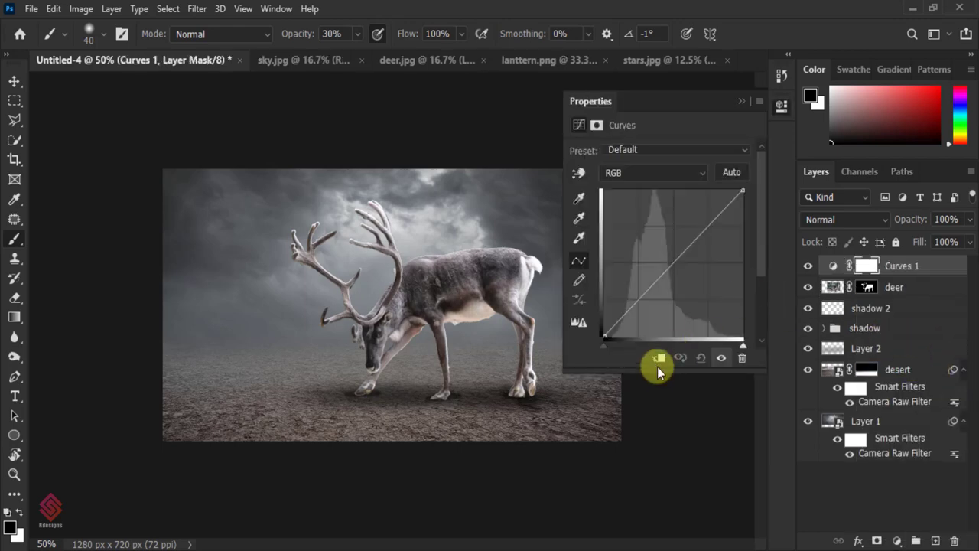
pyautogui.click(659, 365)
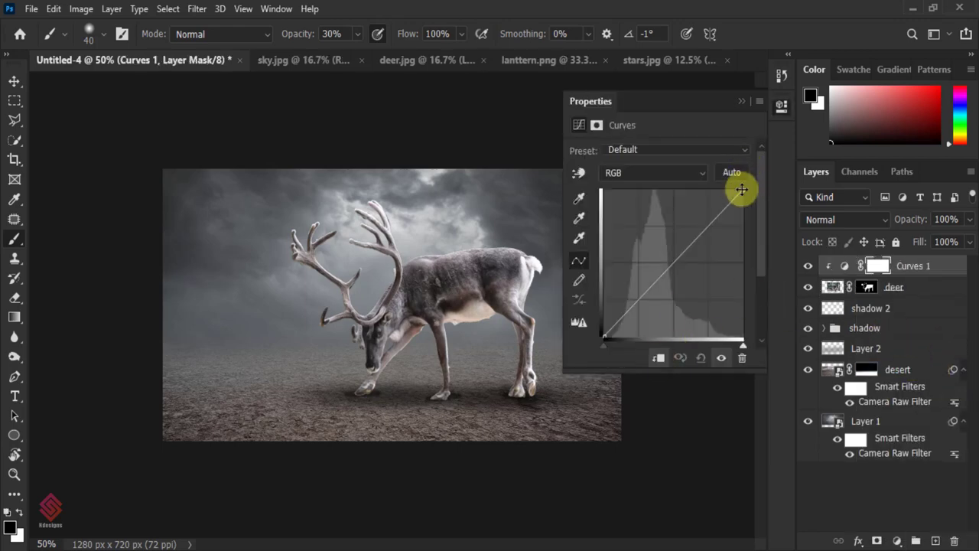
pyautogui.moveTo(741, 190); pyautogui.dragTo(746, 235)
pyautogui.moveTo(746, 235); pyautogui.dragTo(744, 245)
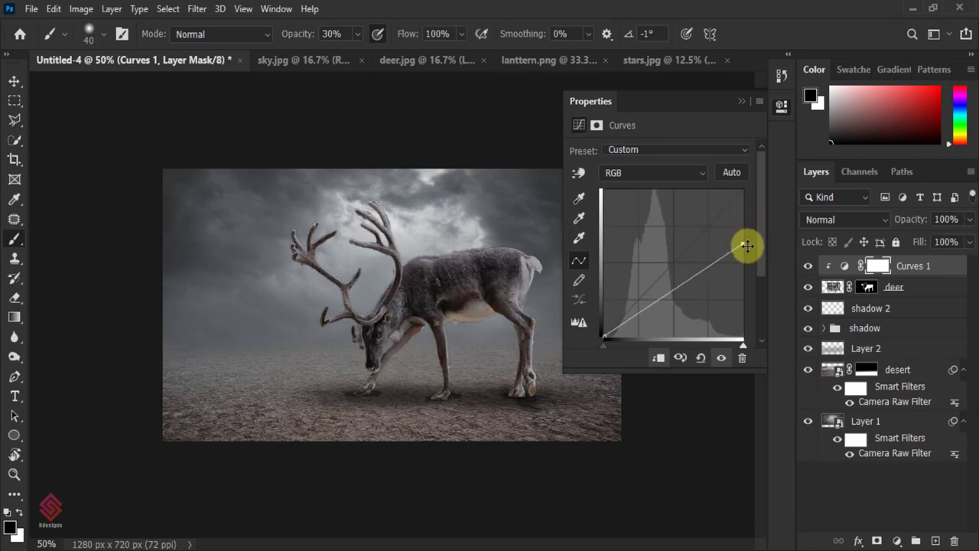
pyautogui.click(683, 288)
pyautogui.moveTo(684, 289); pyautogui.dragTo(687, 291)
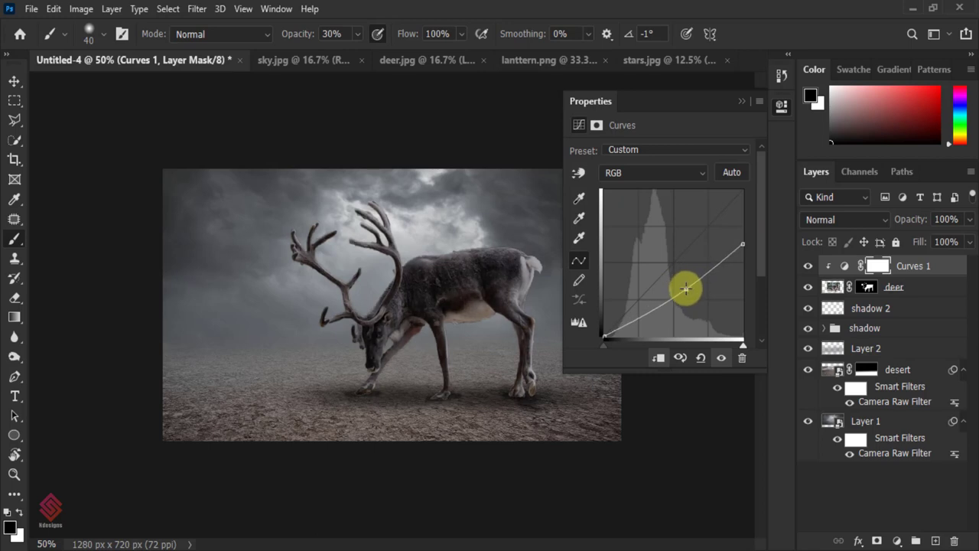
pyautogui.click(740, 100)
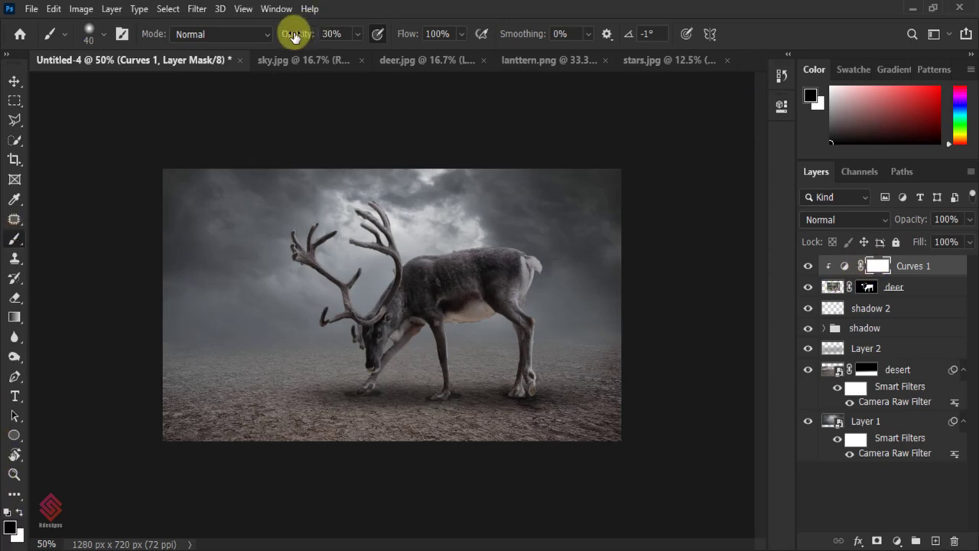
# Step: With a larger 100%-opacity brush, paint the Curves 1 mask over the deer's head, antlers and back
pyautogui.press('0')
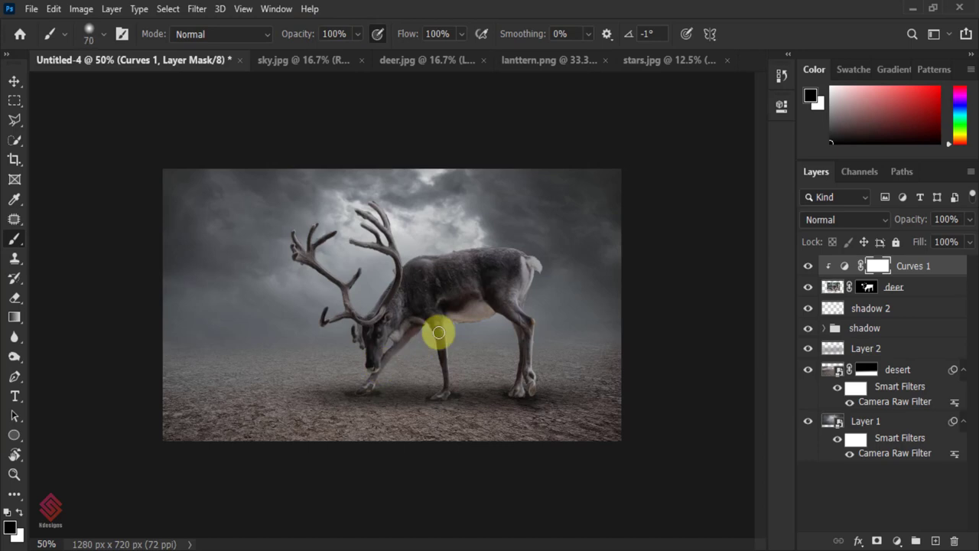
pyautogui.press(']')
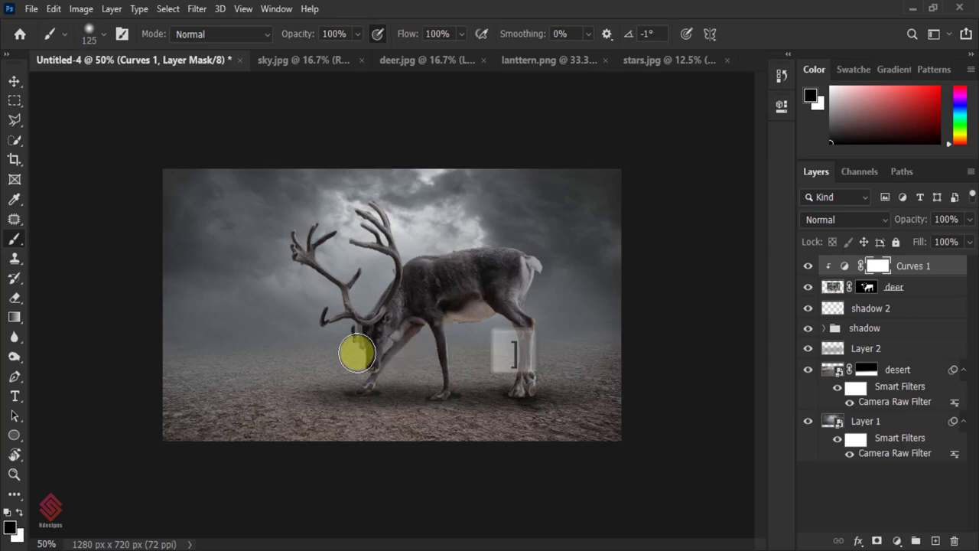
pyautogui.moveTo(374, 331)
pyautogui.mouseDown()
pyautogui.moveTo(320, 259)
pyautogui.moveTo(394, 364)
pyautogui.moveTo(372, 390)
pyautogui.moveTo(391, 391)
pyautogui.moveTo(382, 319)
pyautogui.moveTo(415, 264)
pyautogui.moveTo(507, 247)
pyautogui.moveTo(540, 277)
pyautogui.moveTo(503, 275)
pyautogui.moveTo(535, 387)
pyautogui.moveTo(522, 332)
pyautogui.mouseUp()
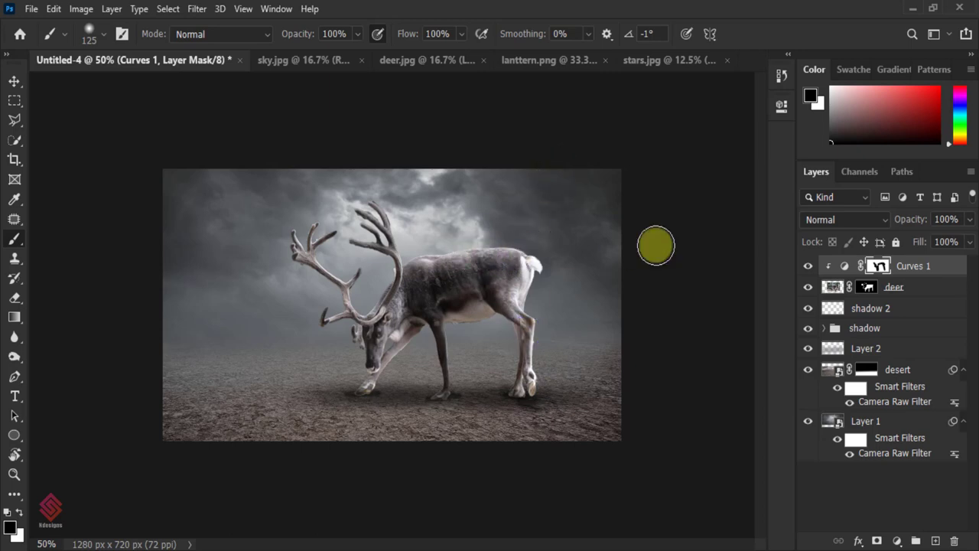
pyautogui.moveTo(505, 266)
pyautogui.mouseDown()
pyautogui.moveTo(442, 260)
pyautogui.moveTo(546, 277)
pyautogui.mouseUp()
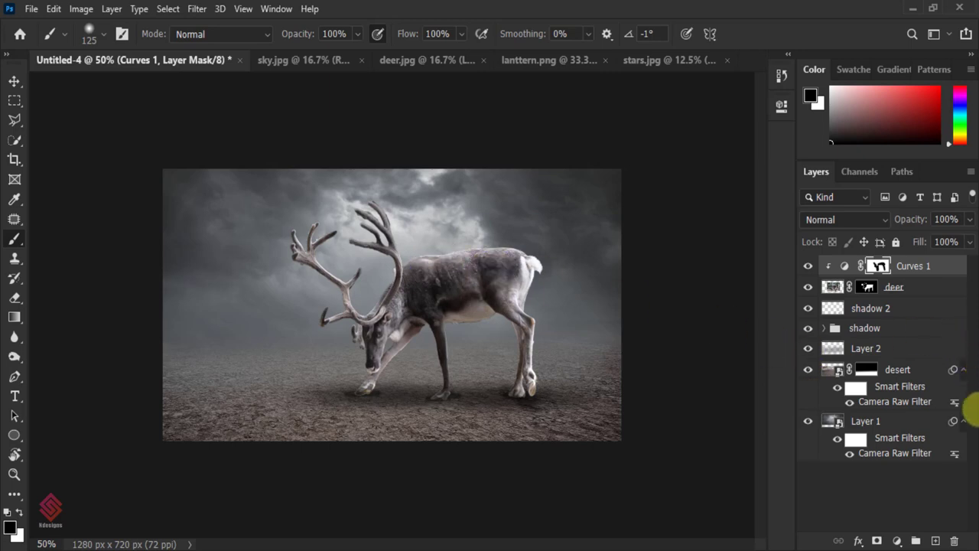
pyautogui.hotkey('ctrl', '-')
pyautogui.hotkey('ctrl', '-')
pyautogui.hotkey('ctrl', '+')
pyautogui.hotkey('ctrl', '+')
pyautogui.click(944, 267)
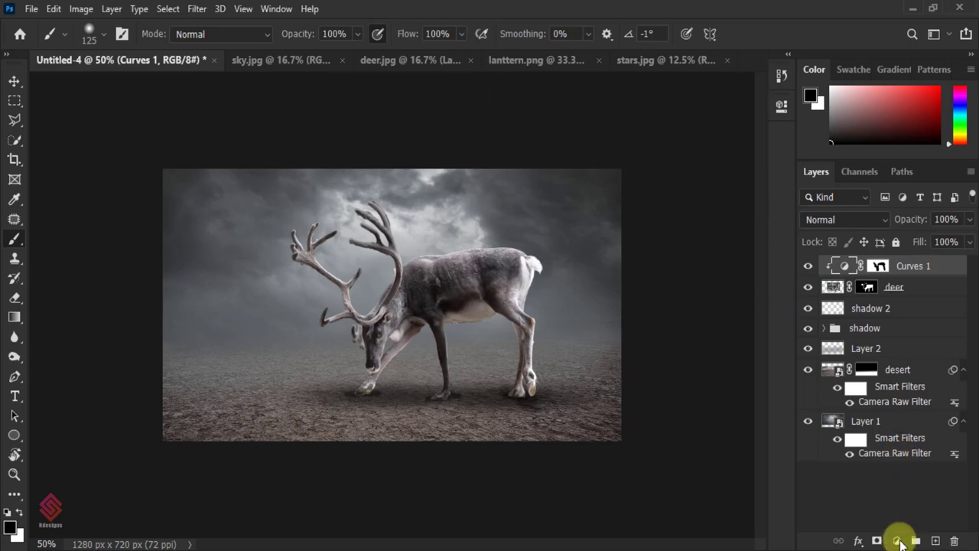
# Step: Add a Color Balance layer clipped to the deer with midtones at Red +5 and Blue +6
pyautogui.click(899, 541)
pyautogui.click(951, 405)
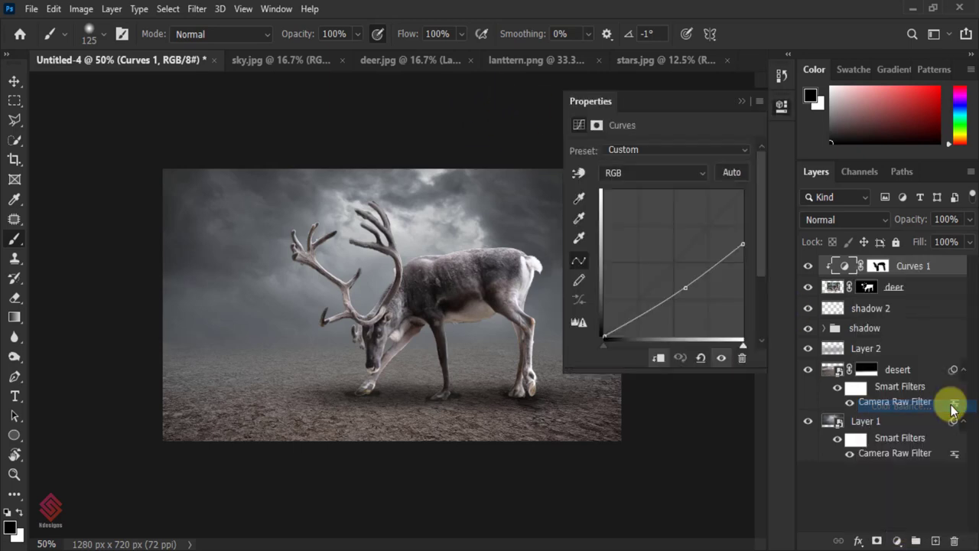
pyautogui.click(658, 357)
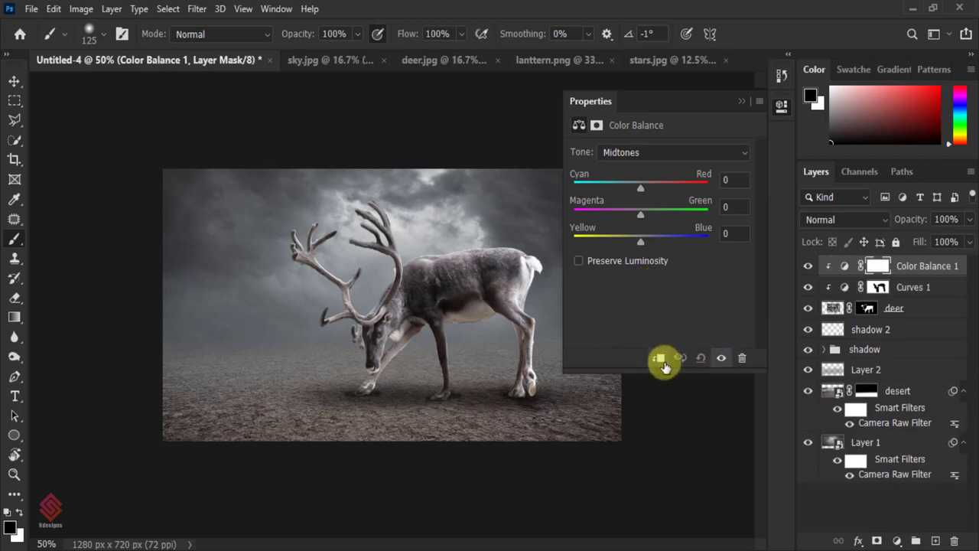
pyautogui.click(640, 239)
pyautogui.moveTo(640, 239); pyautogui.dragTo(644, 240)
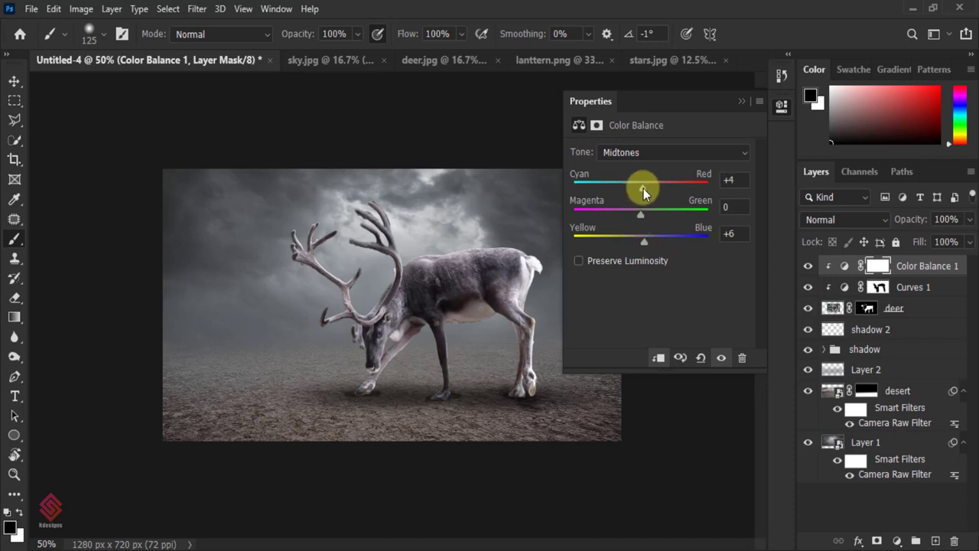
pyautogui.moveTo(644, 189); pyautogui.dragTo(645, 188)
pyautogui.click(742, 102)
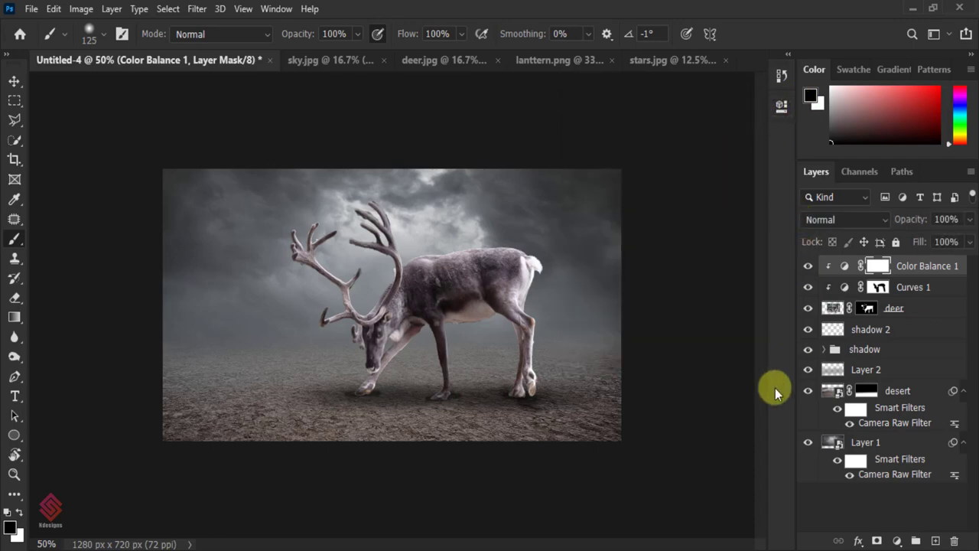
# Step: Drag the lantern from lanttern.png into the main composition
pyautogui.click(14, 81)
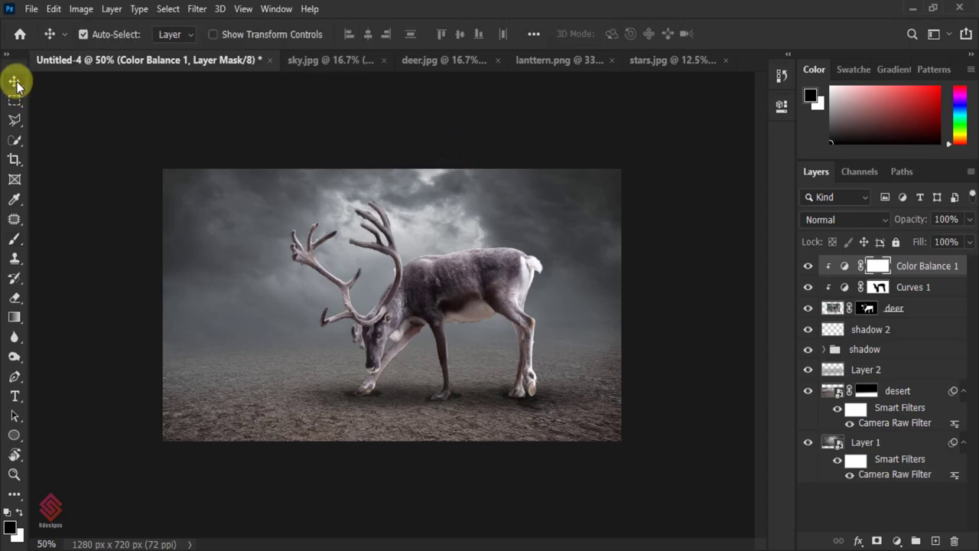
pyautogui.click(535, 60)
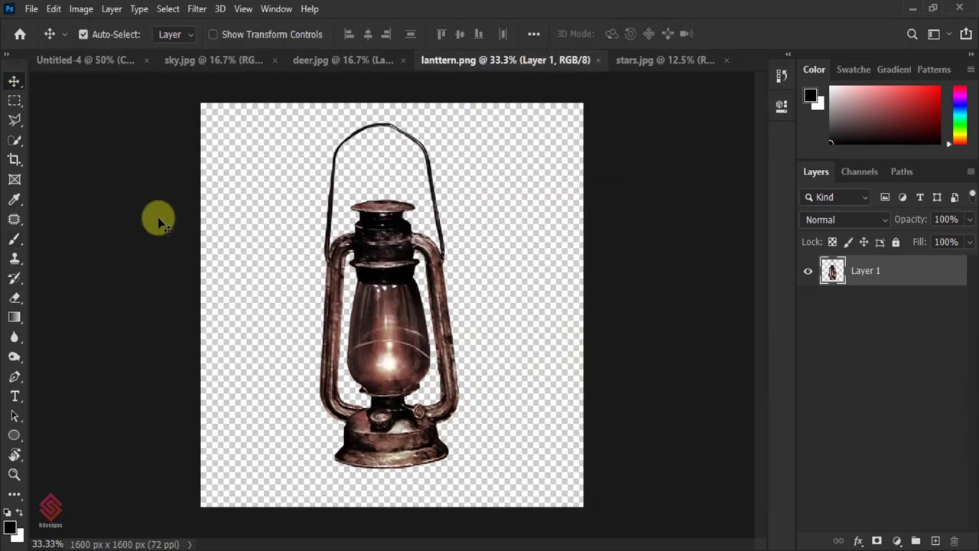
pyautogui.moveTo(362, 316)
pyautogui.mouseDown()
pyautogui.moveTo(103, 63)
pyautogui.moveTo(290, 310)
pyautogui.mouseUp()
pyautogui.moveTo(284, 349); pyautogui.dragTo(285, 349)
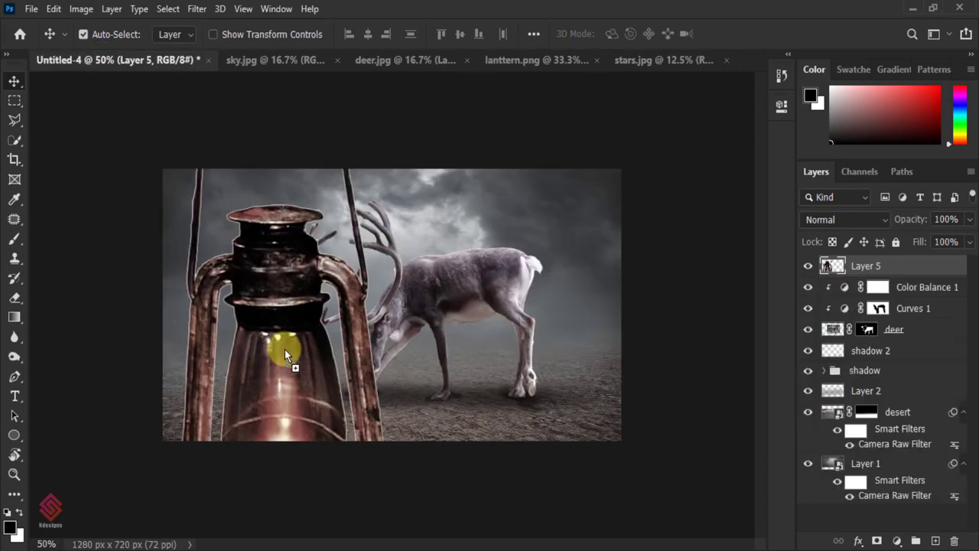
pyautogui.hotkey('ctrl', '-')
pyautogui.hotkey('ctrl', '-')
# Step: Scale the lantern down to about 28% and set it on the ground left of the deer
pyautogui.hotkey('ctrl', 't')
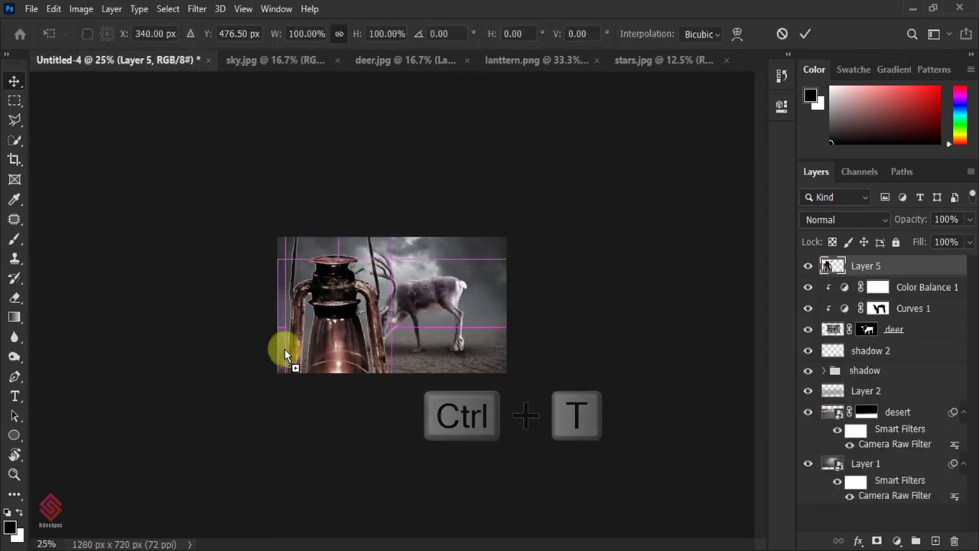
pyautogui.moveTo(282, 197); pyautogui.dragTo(350, 302)
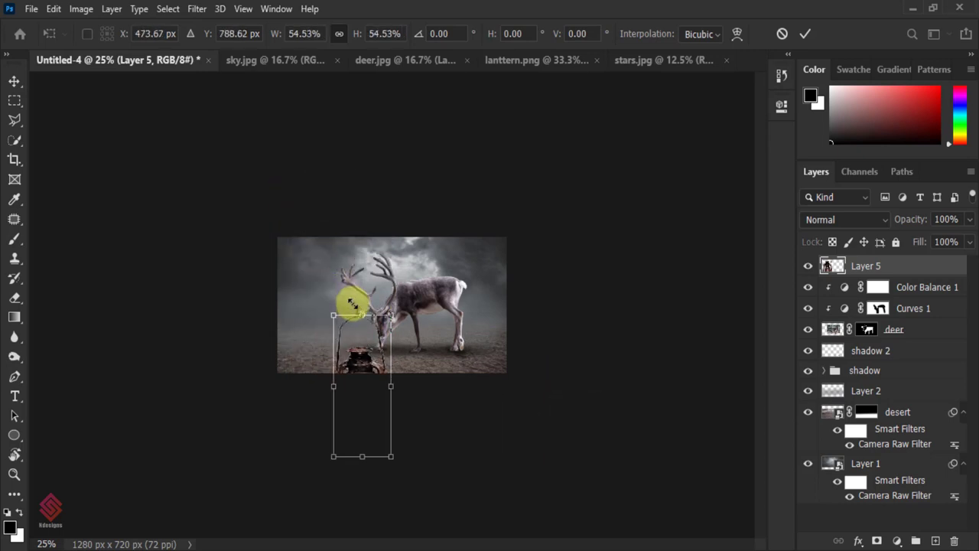
pyautogui.moveTo(365, 360)
pyautogui.mouseDown()
pyautogui.moveTo(305, 239)
pyautogui.moveTo(343, 306)
pyautogui.mouseUp()
pyautogui.moveTo(349, 340); pyautogui.dragTo(334, 338)
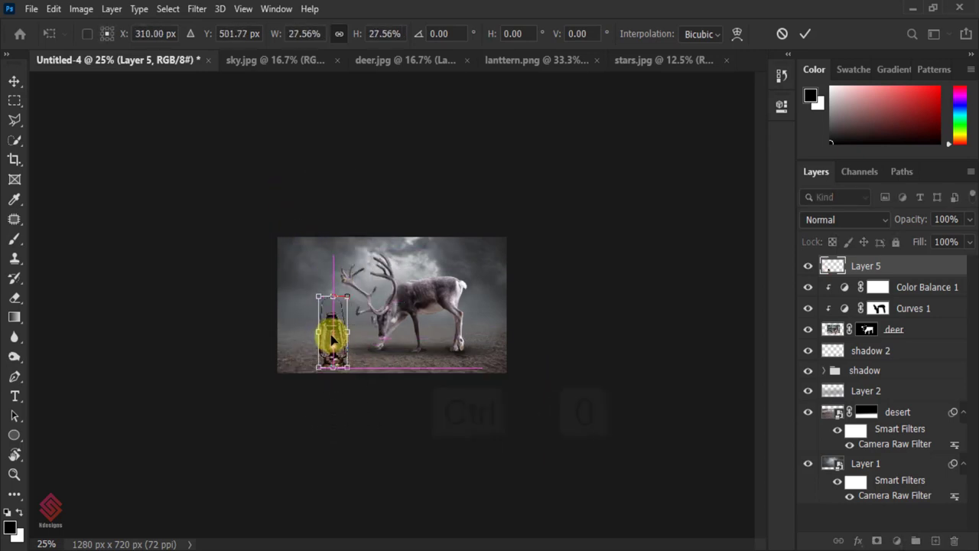
pyautogui.hotkey('ctrl', '0')
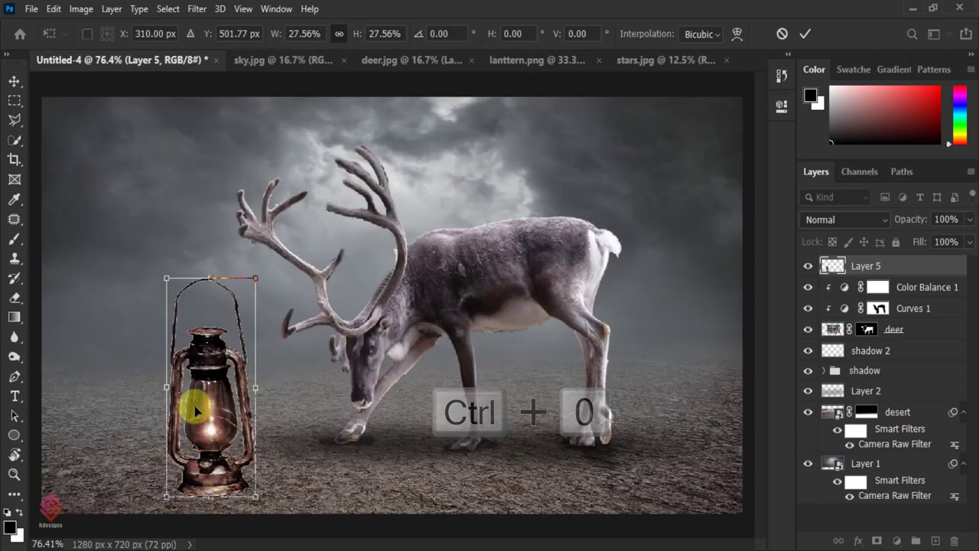
pyautogui.moveTo(208, 411); pyautogui.dragTo(191, 395)
pyautogui.hotkey('ctrl', '-')
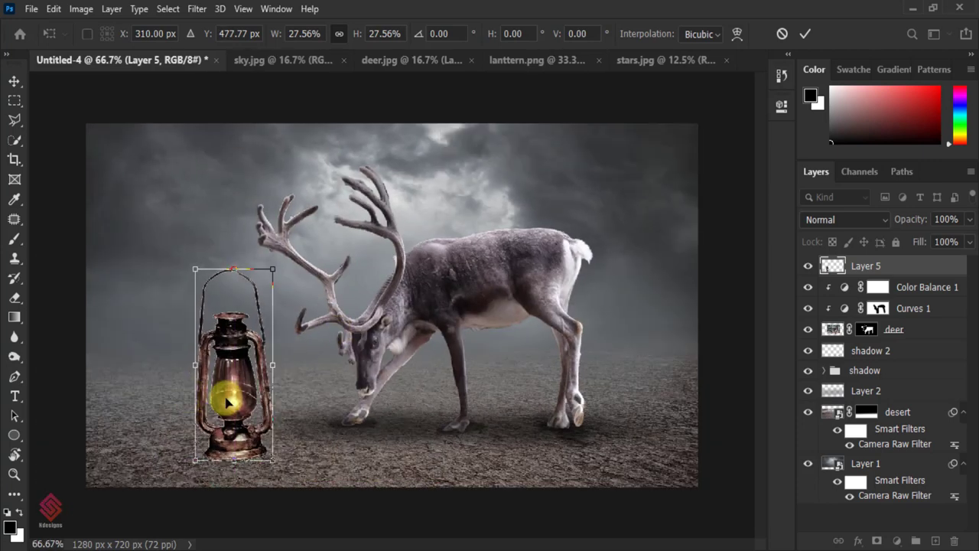
pyautogui.moveTo(235, 398); pyautogui.dragTo(229, 401)
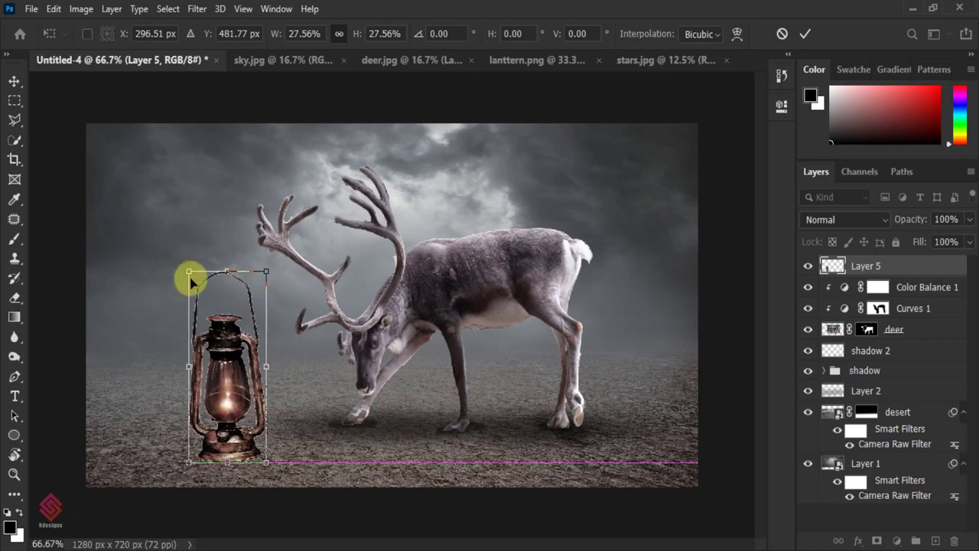
# Step: Refine the lantern to about 19.55% size, adjust its position, and commit the transform
pyautogui.moveTo(185, 270); pyautogui.dragTo(202, 306)
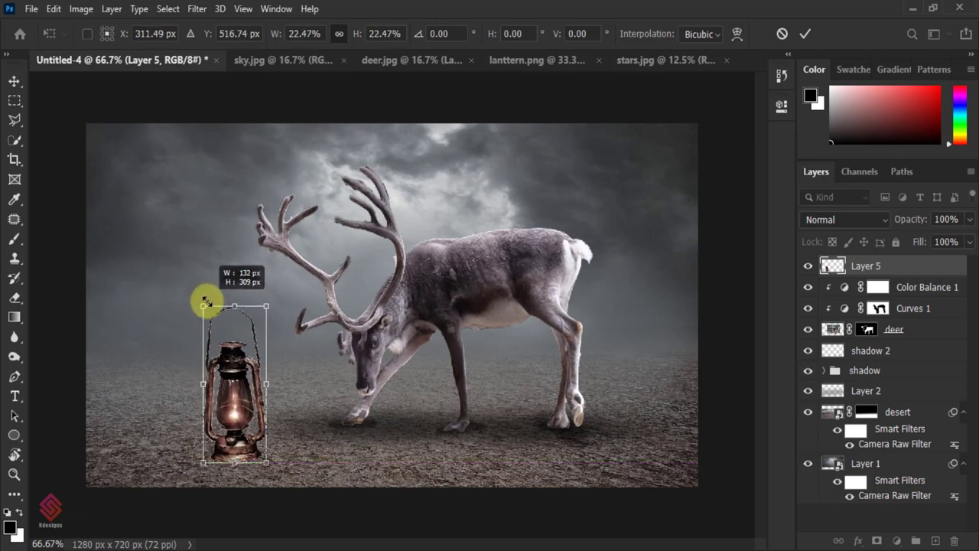
pyautogui.moveTo(233, 396); pyautogui.dragTo(225, 402)
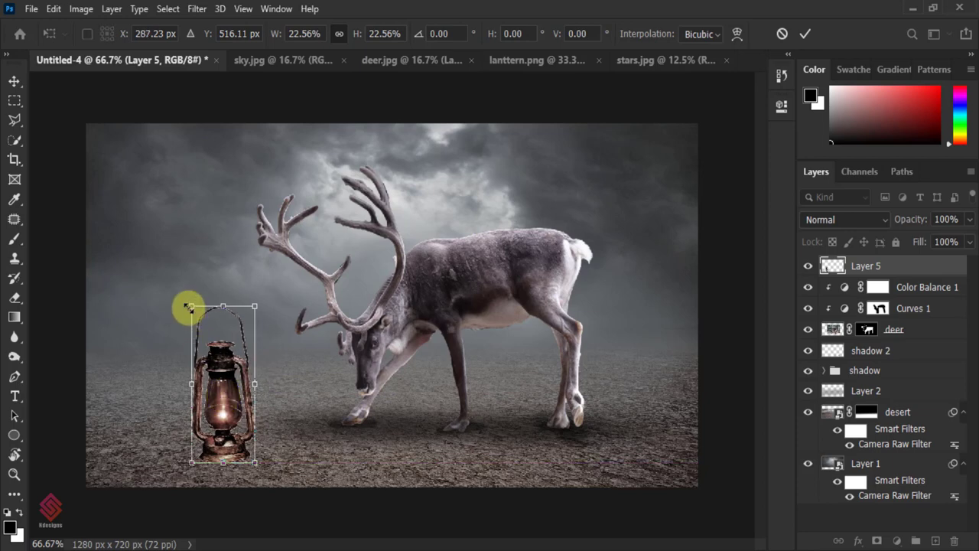
pyautogui.moveTo(193, 310); pyautogui.dragTo(201, 327)
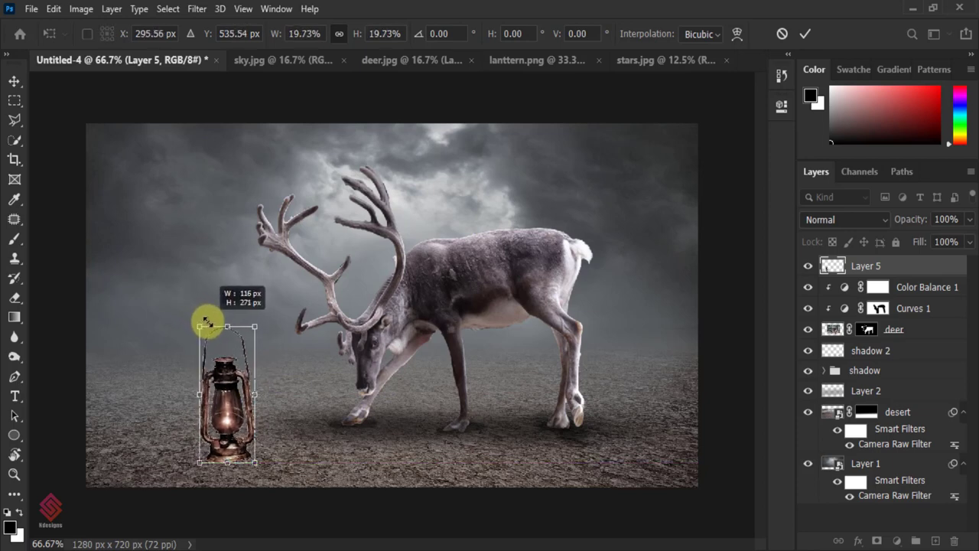
pyautogui.moveTo(217, 380); pyautogui.dragTo(245, 409)
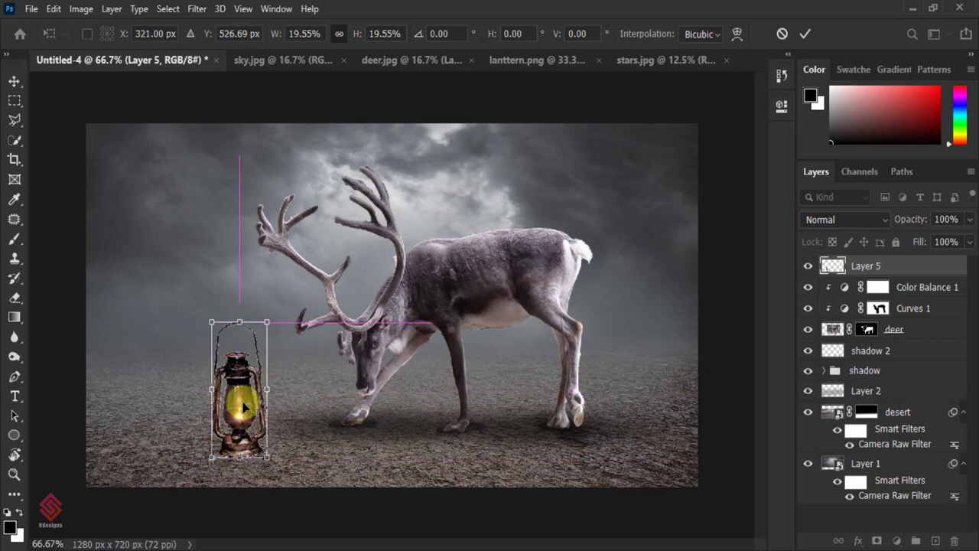
pyautogui.hotkey('ctrl', '-')
pyautogui.hotkey('ctrl', '-')
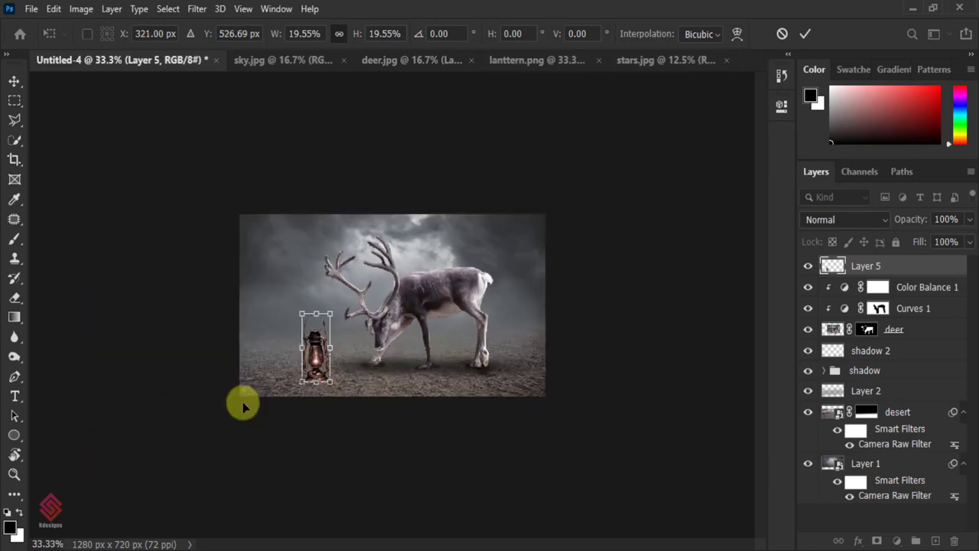
pyautogui.press('Return')
pyautogui.hotkey('ctrl', '+')
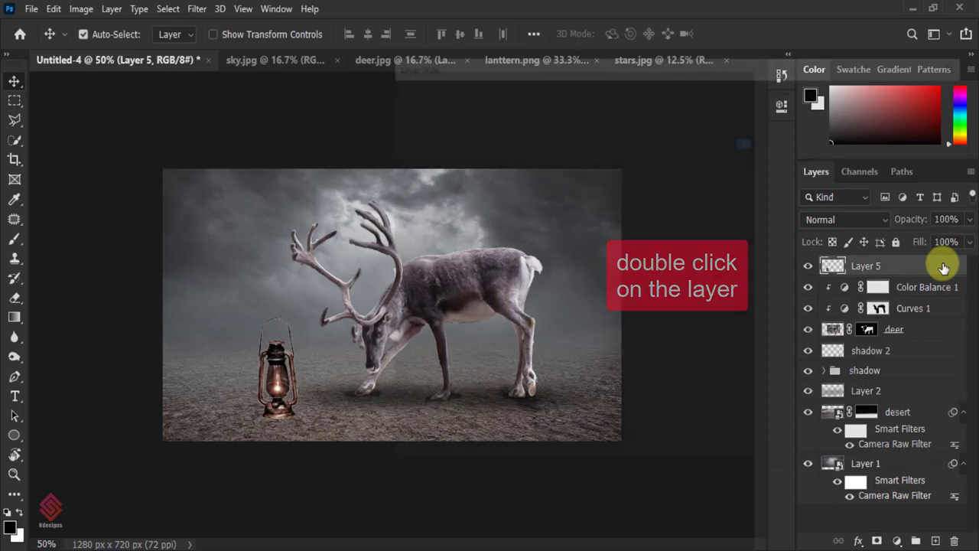
# Step: Give the lantern layer a black Multiply drop shadow with distance set to 0 px
pyautogui.doubleClick(943, 266)
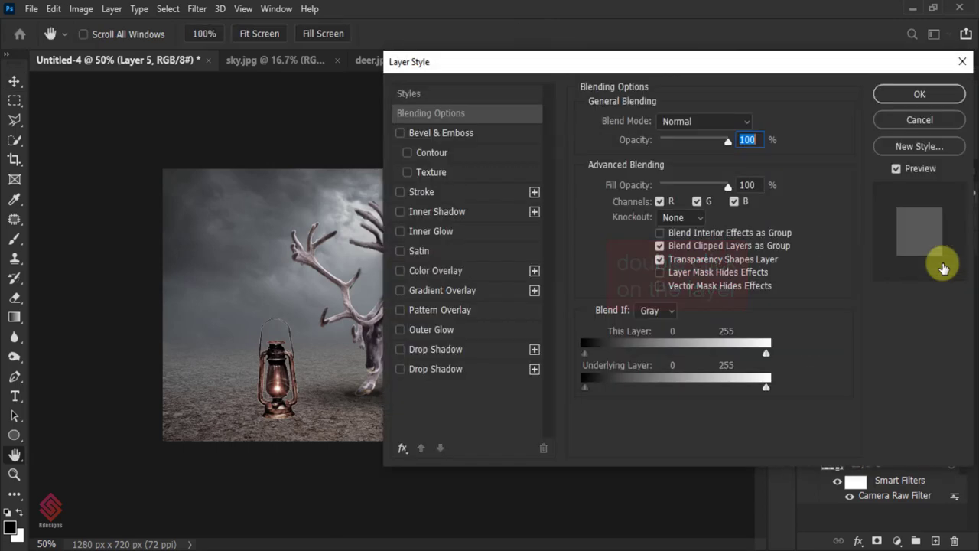
pyautogui.click(466, 352)
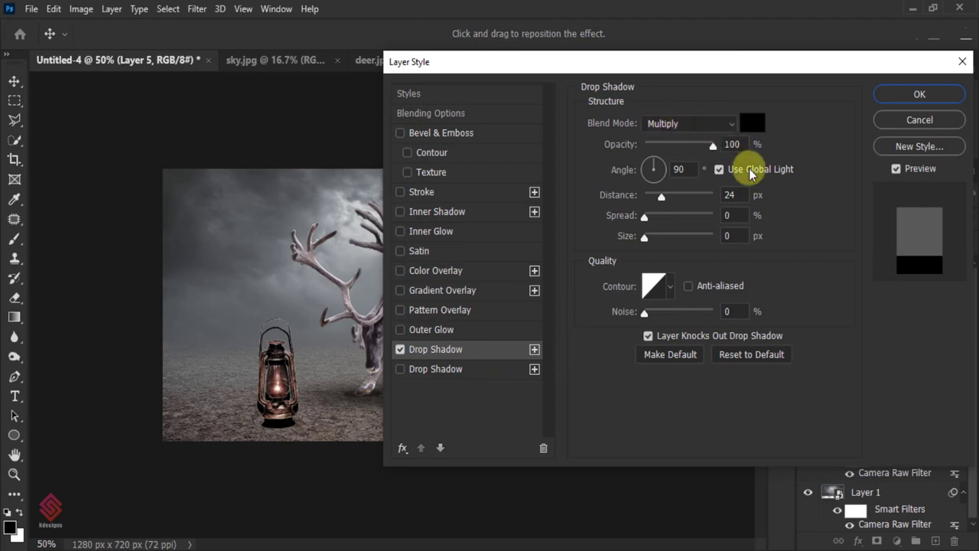
pyautogui.click(713, 145)
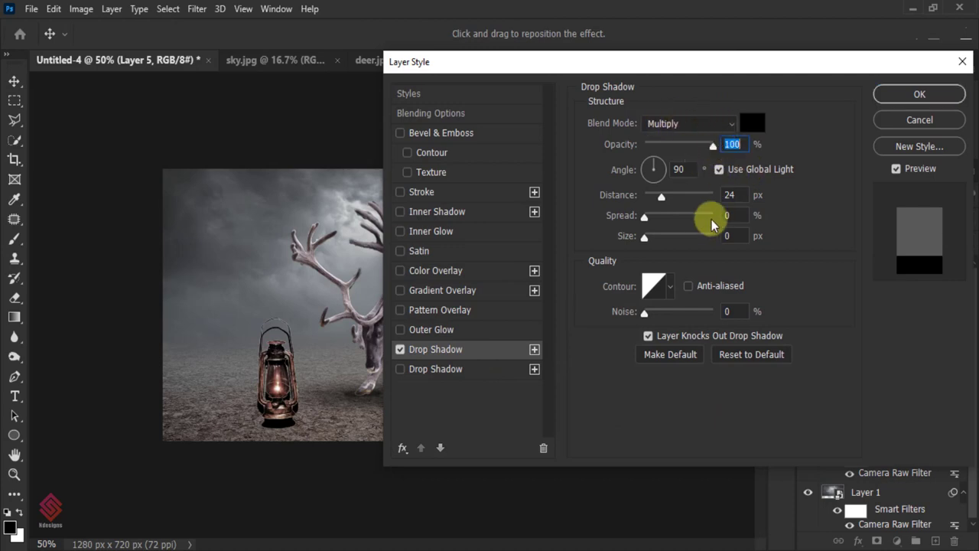
pyautogui.click(644, 217)
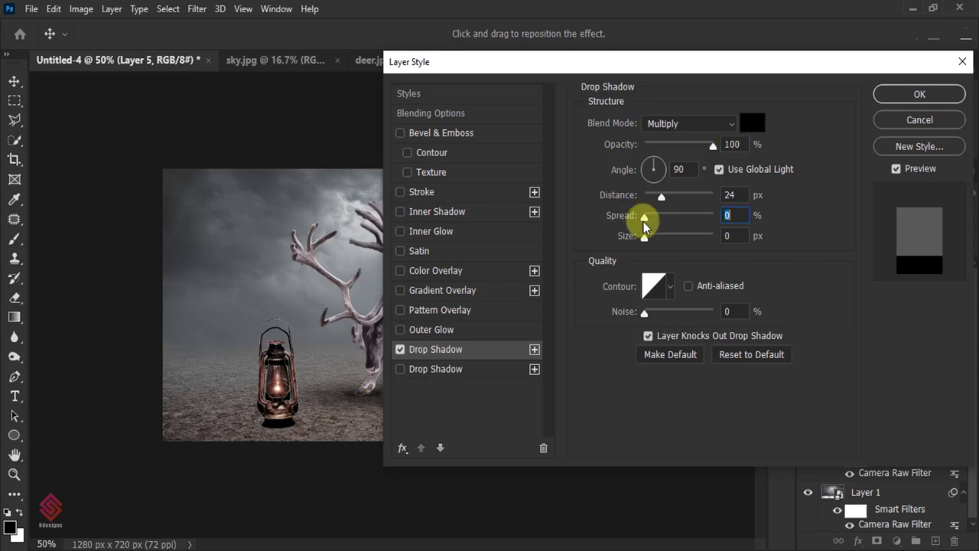
pyautogui.click(645, 238)
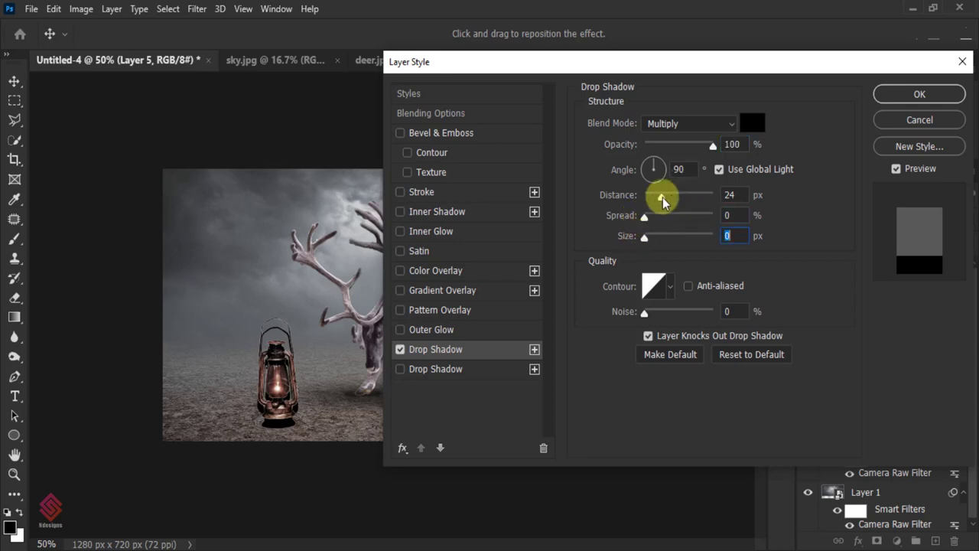
pyautogui.moveTo(663, 201); pyautogui.dragTo(657, 205)
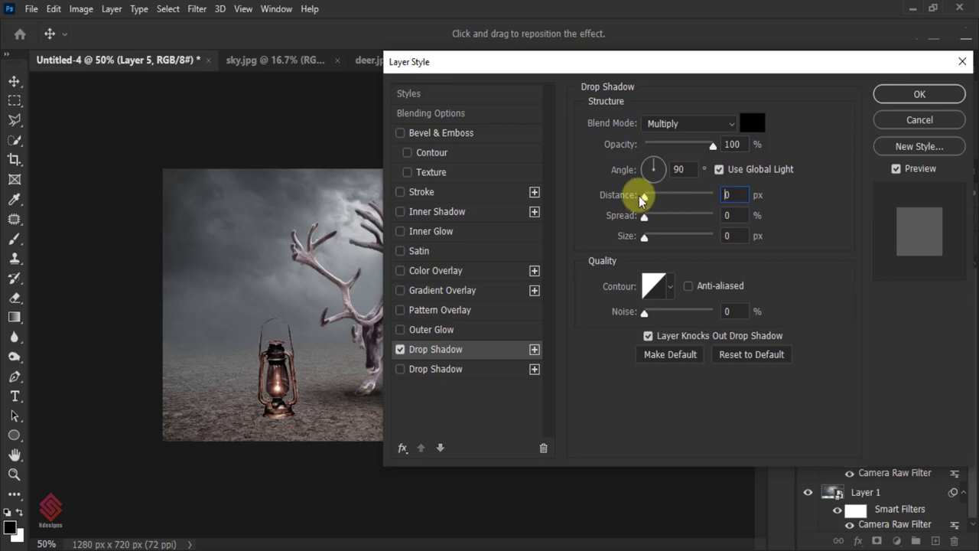
pyautogui.moveTo(652, 196); pyautogui.dragTo(644, 197)
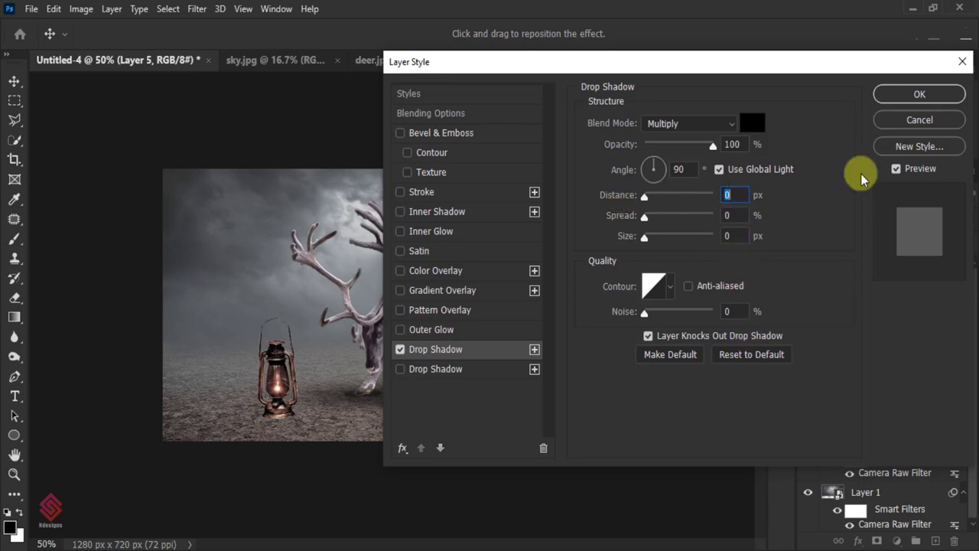
# Step: Accept the lantern's drop shadow, split it into its own 'Layer 5's Drop Shadow' layer, and select it
pyautogui.click(908, 96)
pyautogui.rightClick(954, 267)
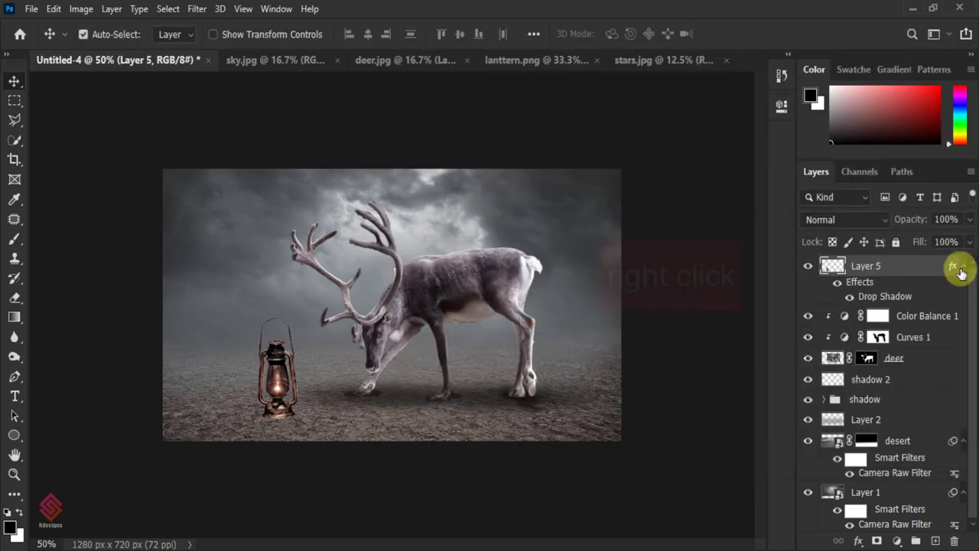
pyautogui.rightClick(955, 268)
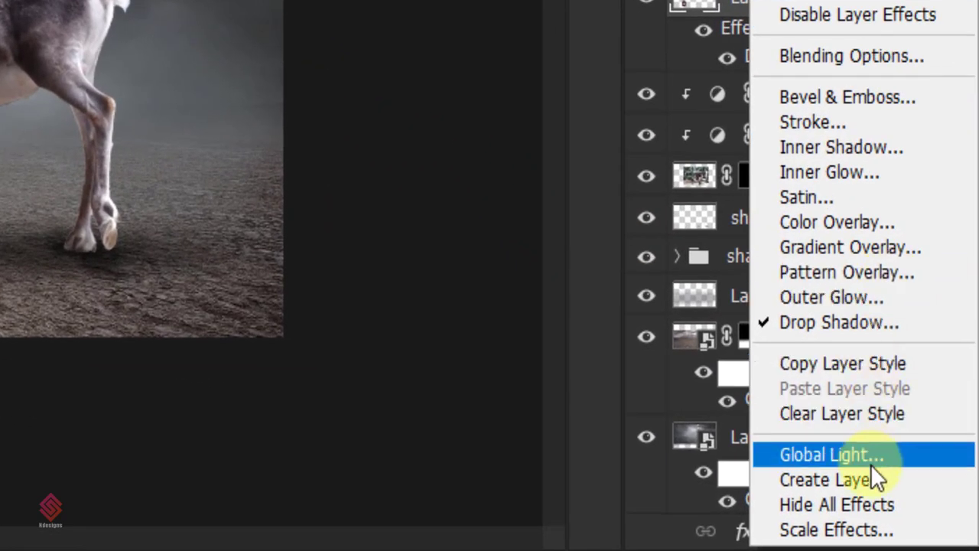
pyautogui.click(869, 478)
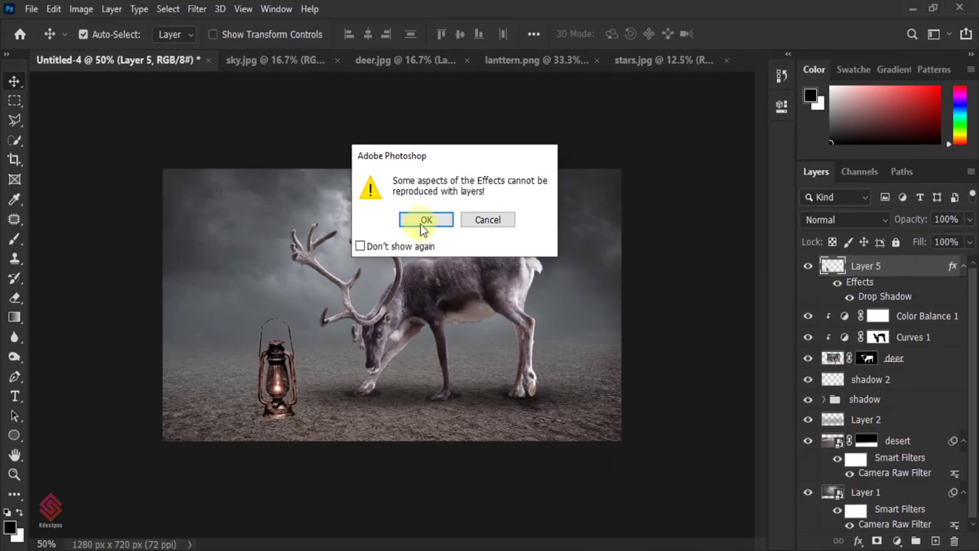
pyautogui.click(286, 136)
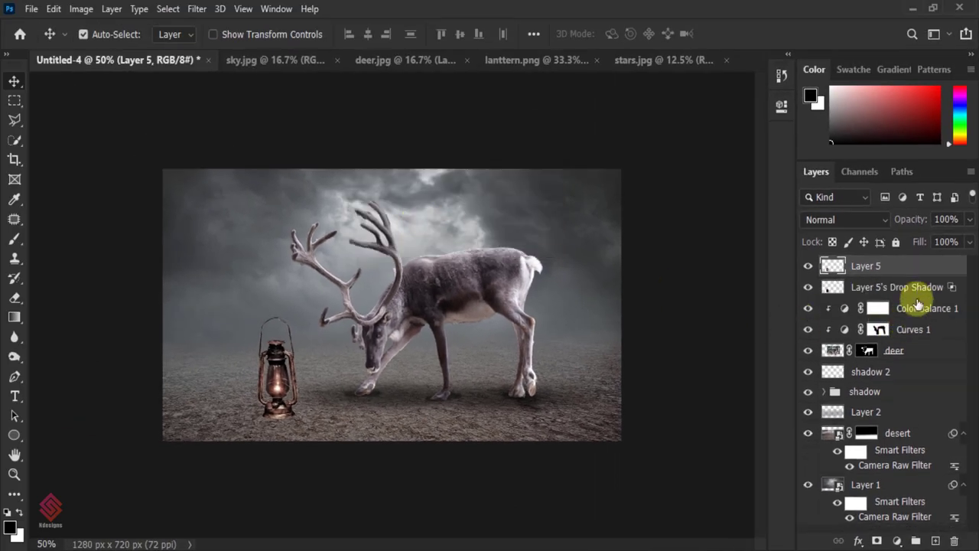
pyautogui.click(918, 288)
# Step: Flip the shadow vertically, rotate it about 48 degrees, and position it at the lantern's base
pyautogui.hotkey('ctrl', 't')
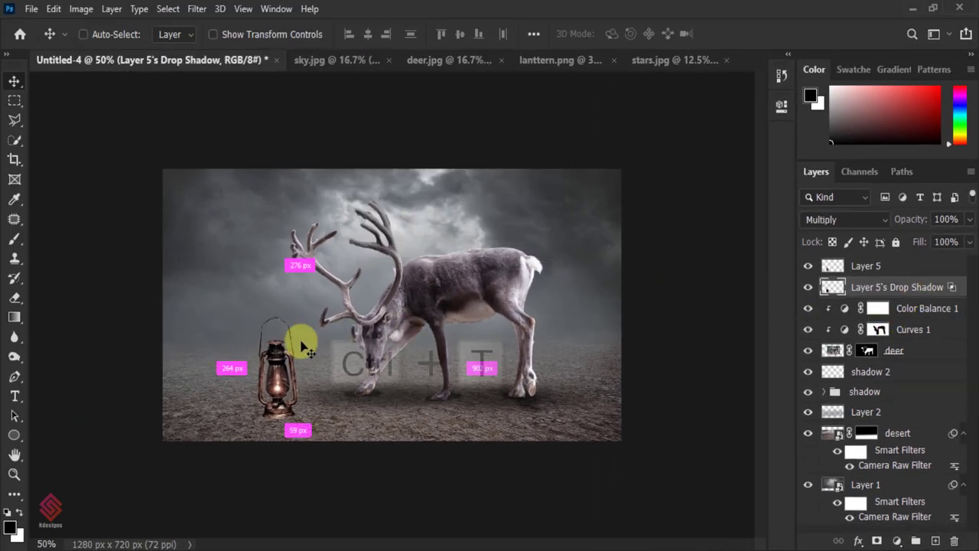
pyautogui.rightClick(274, 377)
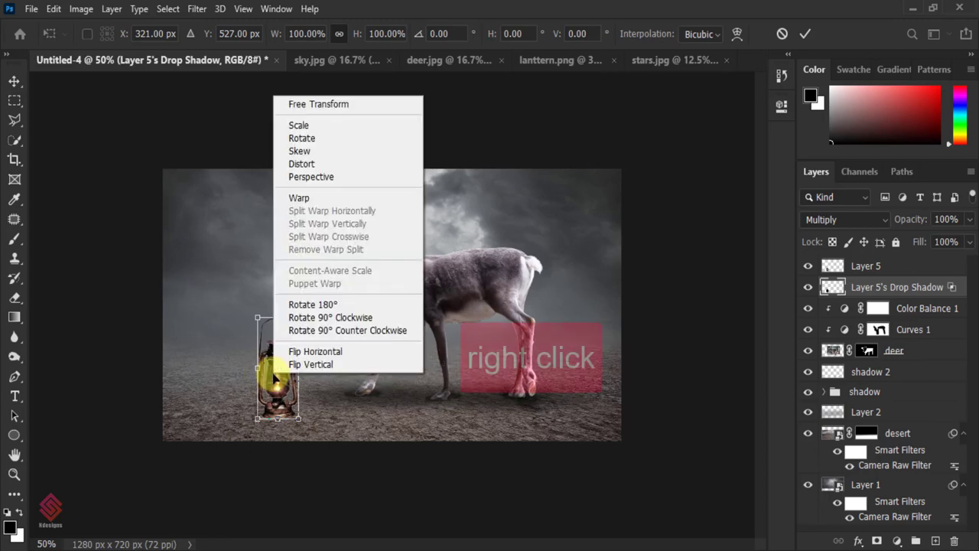
pyautogui.click(323, 365)
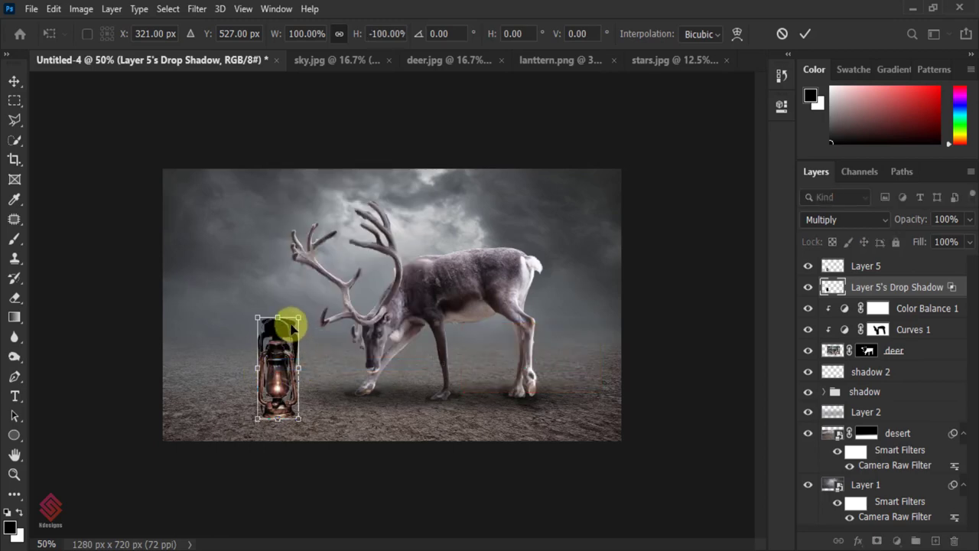
pyautogui.moveTo(291, 328); pyautogui.dragTo(264, 381)
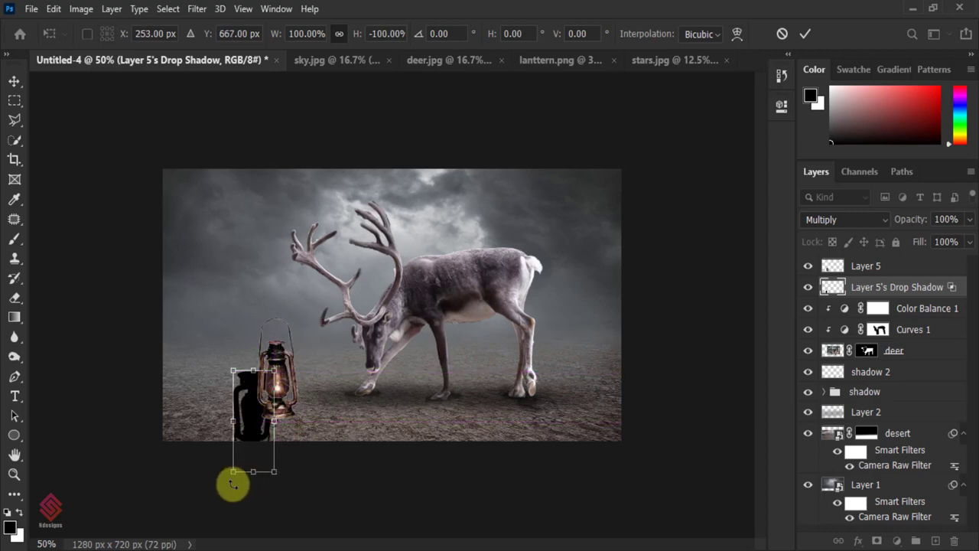
pyautogui.moveTo(228, 484)
pyautogui.mouseDown()
pyautogui.moveTo(153, 466)
pyautogui.moveTo(146, 457)
pyautogui.moveTo(156, 454)
pyautogui.mouseUp()
pyautogui.moveTo(257, 423); pyautogui.dragTo(253, 433)
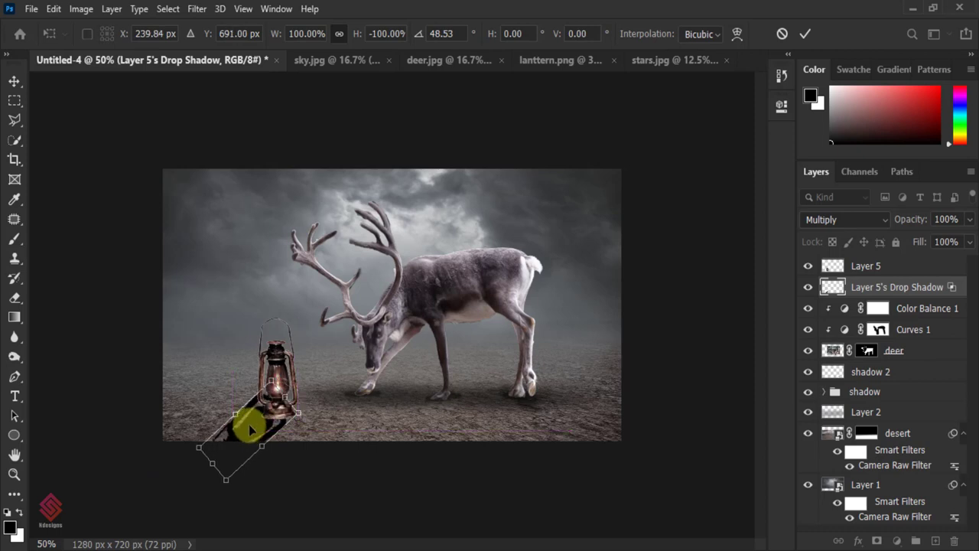
pyautogui.press('Right')
pyautogui.press('Right')
pyautogui.press('Down')
pyautogui.press('Right')
pyautogui.press('Right')
pyautogui.press('Down')
pyautogui.press('Right')
pyautogui.press('Right')
pyautogui.press('Right')
pyautogui.press('Down')
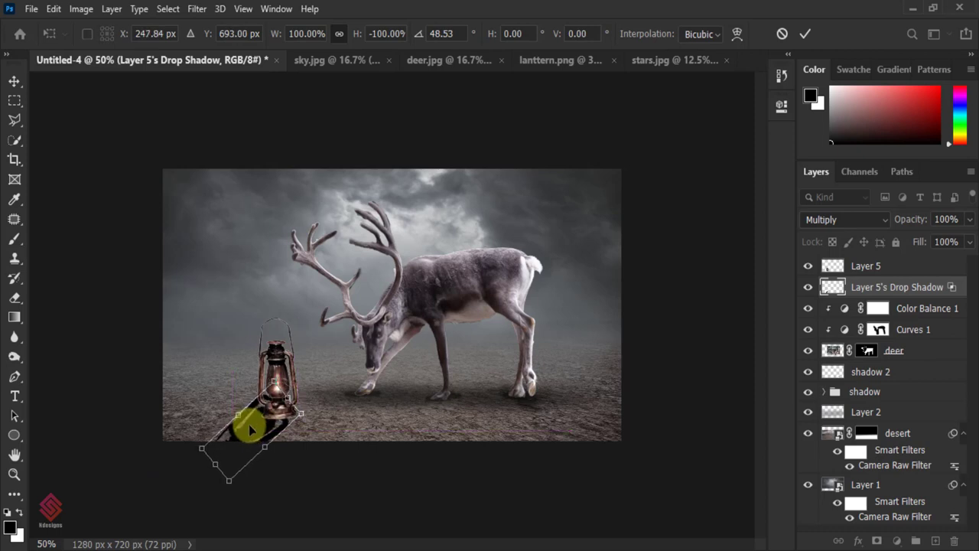
pyautogui.press('Right')
pyautogui.press('Right')
pyautogui.press('Down')
pyautogui.press('Left')
pyautogui.press('Left')
pyautogui.press('Left')
pyautogui.press('Left')
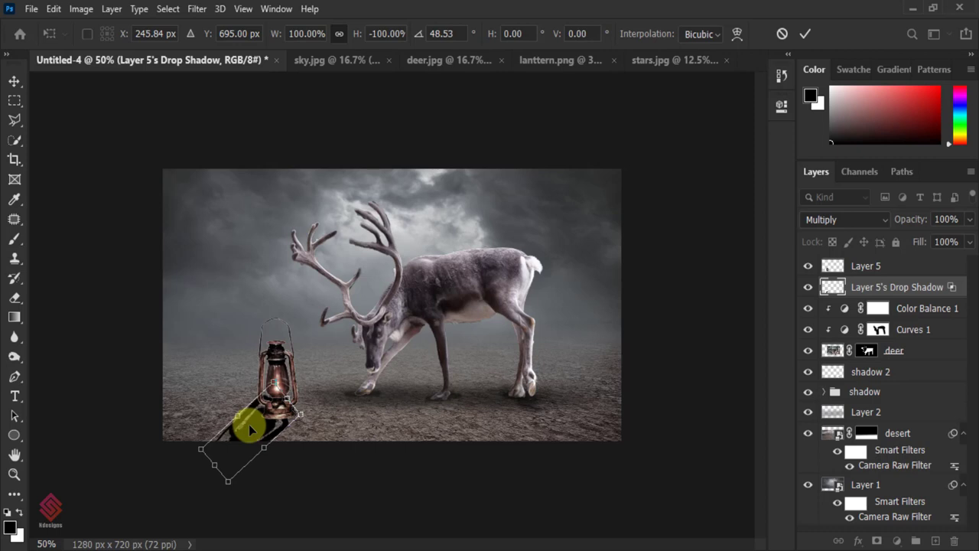
pyautogui.moveTo(249, 425); pyautogui.dragTo(237, 425)
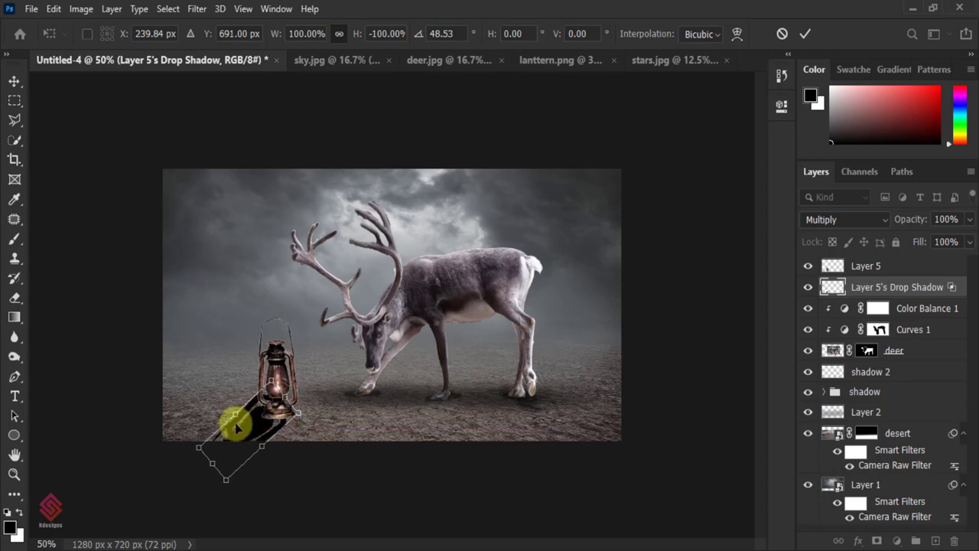
pyautogui.press('Right')
pyautogui.press('Right')
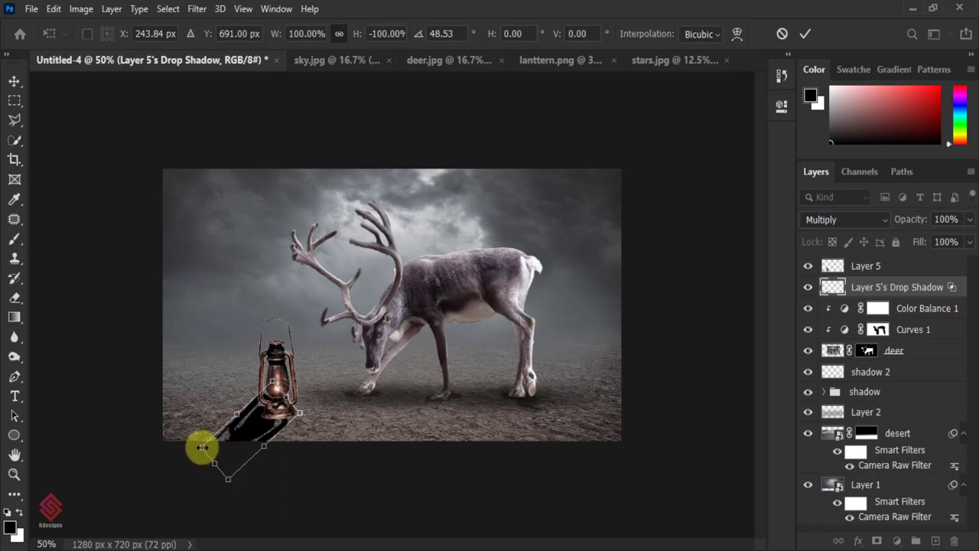
# Step: Scale the shadow to about 90% and distort it into a long down-left ground shadow
pyautogui.moveTo(202, 447); pyautogui.dragTo(209, 442)
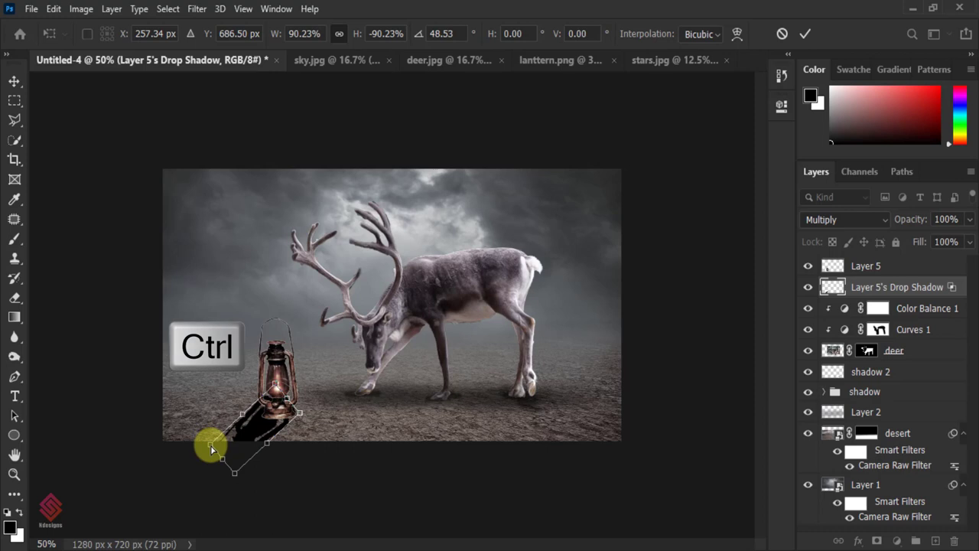
pyautogui.moveTo(211, 442); pyautogui.dragTo(220, 460)
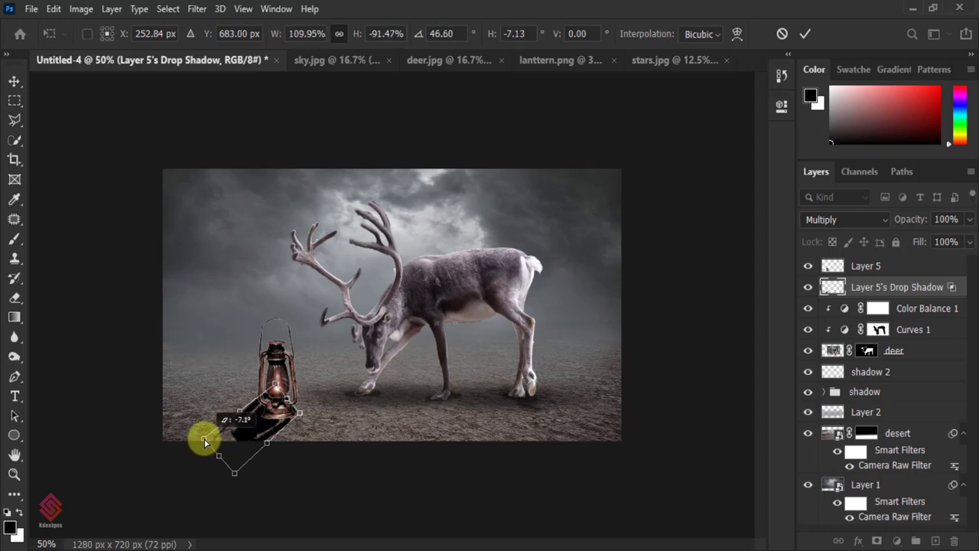
pyautogui.moveTo(236, 474); pyautogui.dragTo(194, 444)
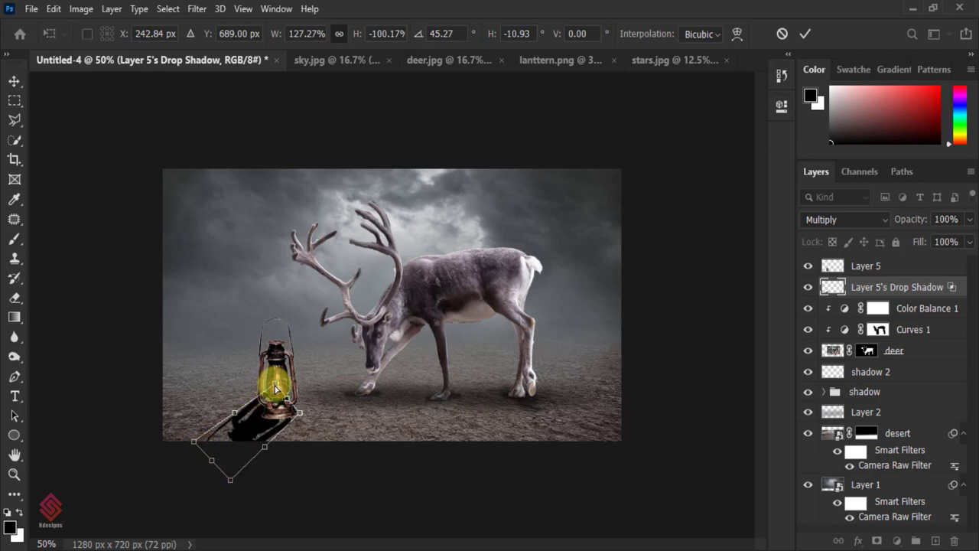
pyautogui.moveTo(276, 390); pyautogui.dragTo(279, 392)
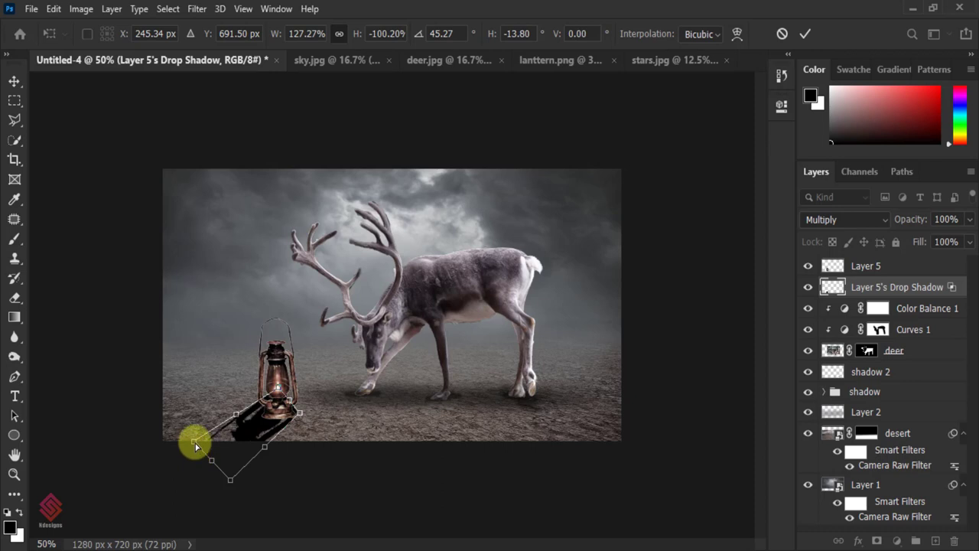
pyautogui.moveTo(195, 444); pyautogui.dragTo(205, 461)
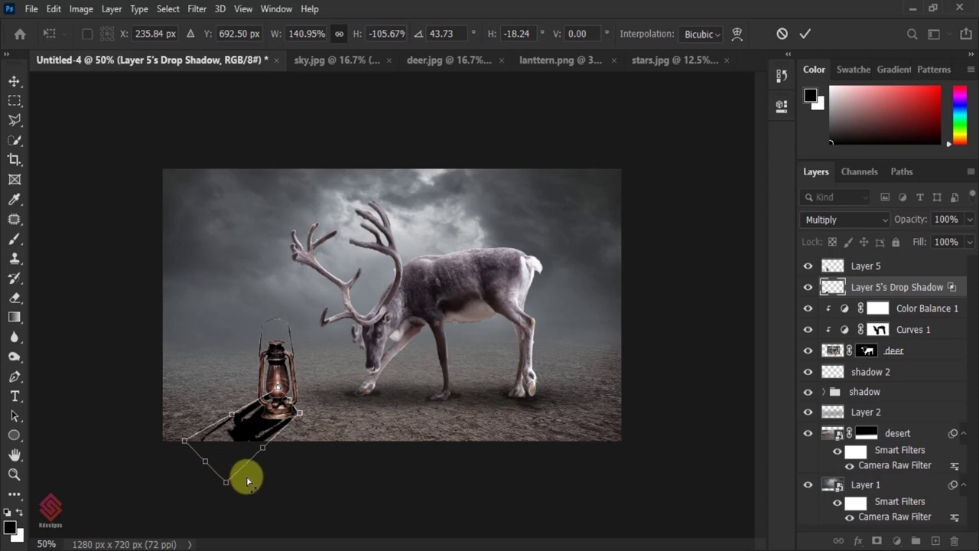
pyautogui.press('Return')
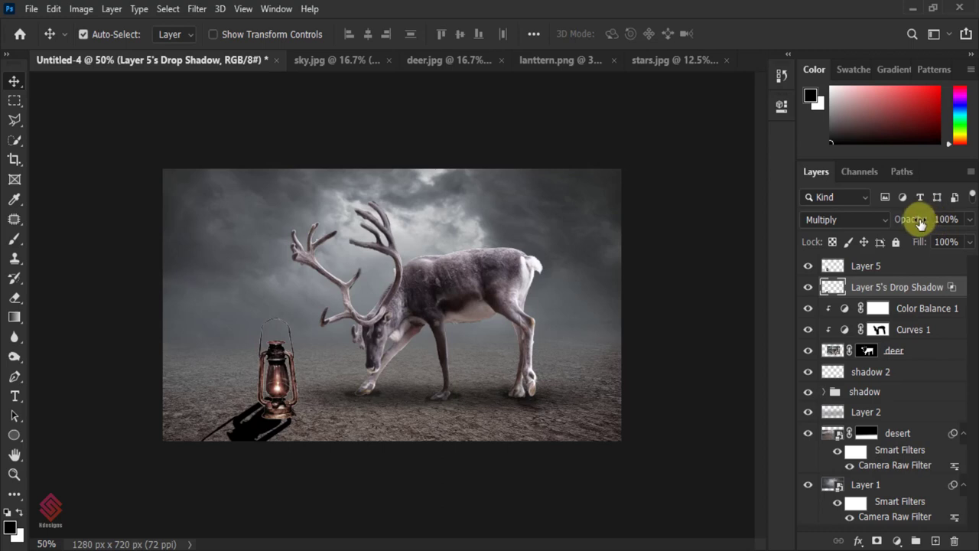
# Step: Set the shadow layer's opacity to 52% and soften it with a 2.5 px Gaussian Blur
pyautogui.moveTo(917, 220); pyautogui.dragTo(909, 228)
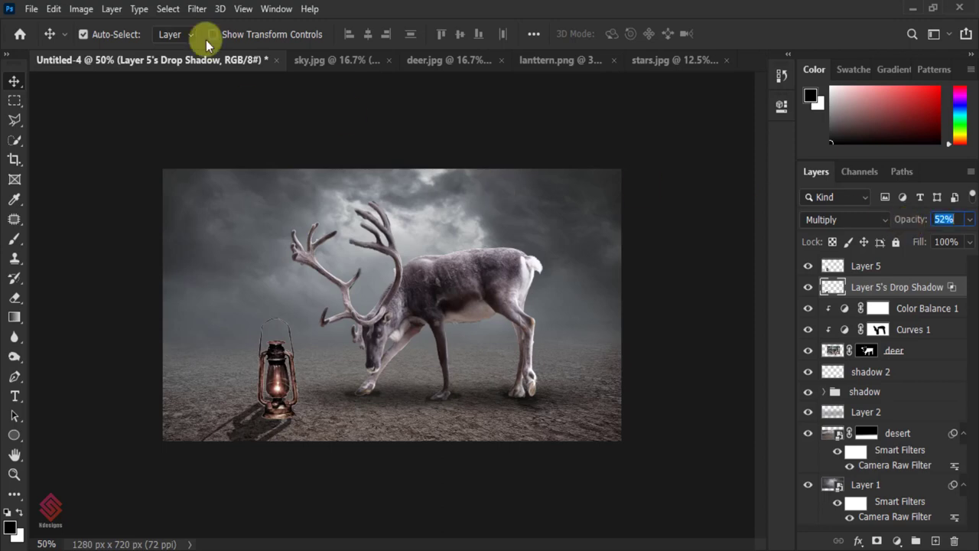
pyautogui.click(200, 9)
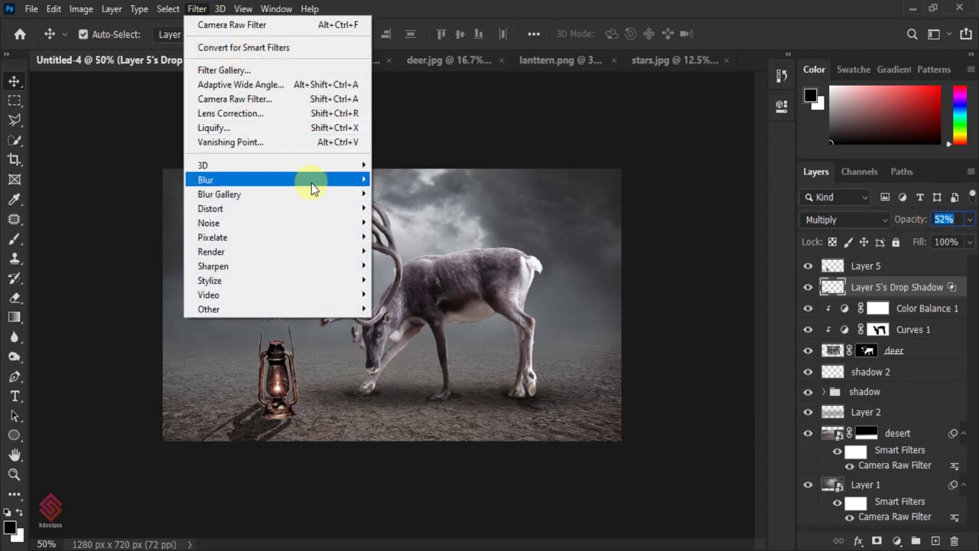
pyautogui.moveTo(230, 180)
pyautogui.click(423, 237)
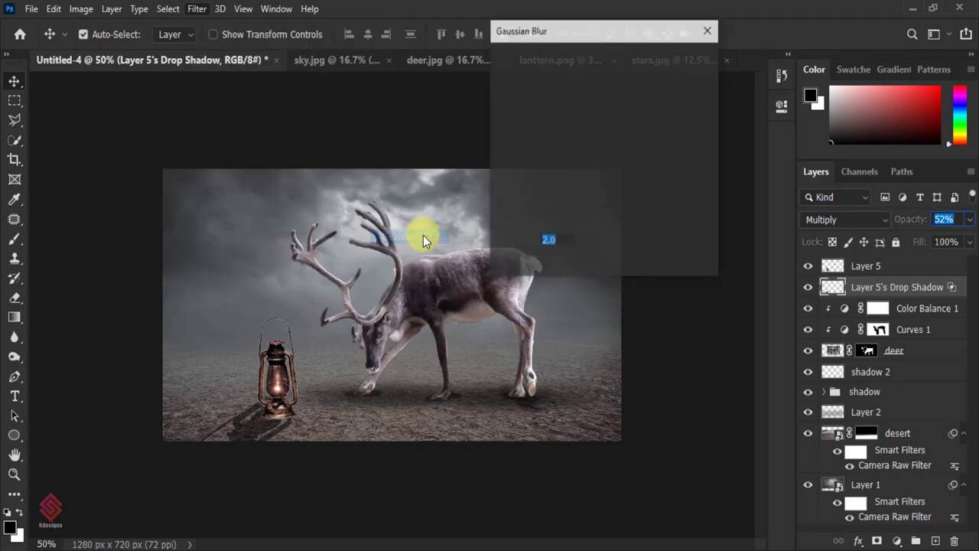
pyautogui.moveTo(516, 265); pyautogui.dragTo(519, 263)
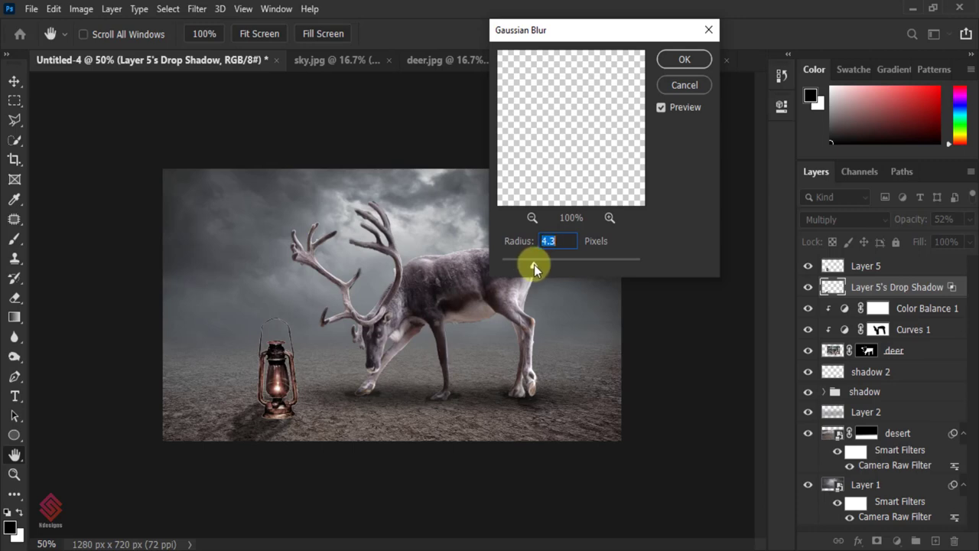
pyautogui.moveTo(535, 264); pyautogui.dragTo(524, 266)
pyautogui.moveTo(530, 268); pyautogui.dragTo(520, 267)
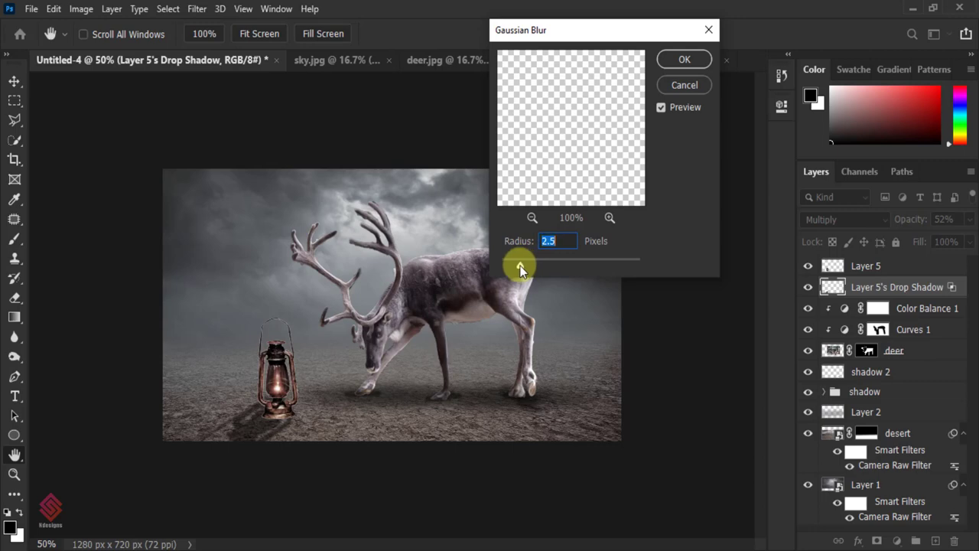
pyautogui.click(692, 59)
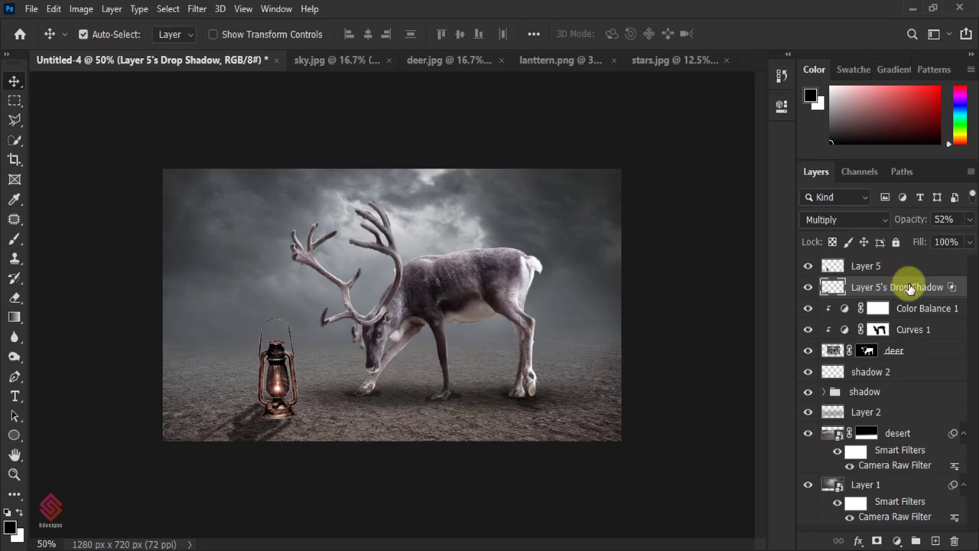
# Step: Add a new Layer 6 and set the brush to 65% opacity and 30 px
pyautogui.hotkey('ctrl', '-')
pyautogui.hotkey('ctrl', '-')
pyautogui.hotkey('ctrl', '+')
pyautogui.hotkey('ctrl', '+')
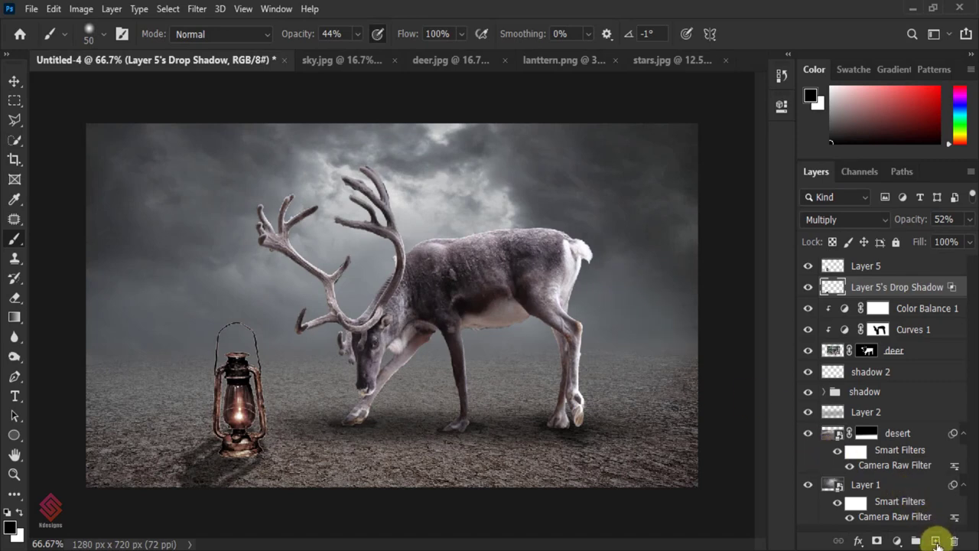
pyautogui.click(937, 541)
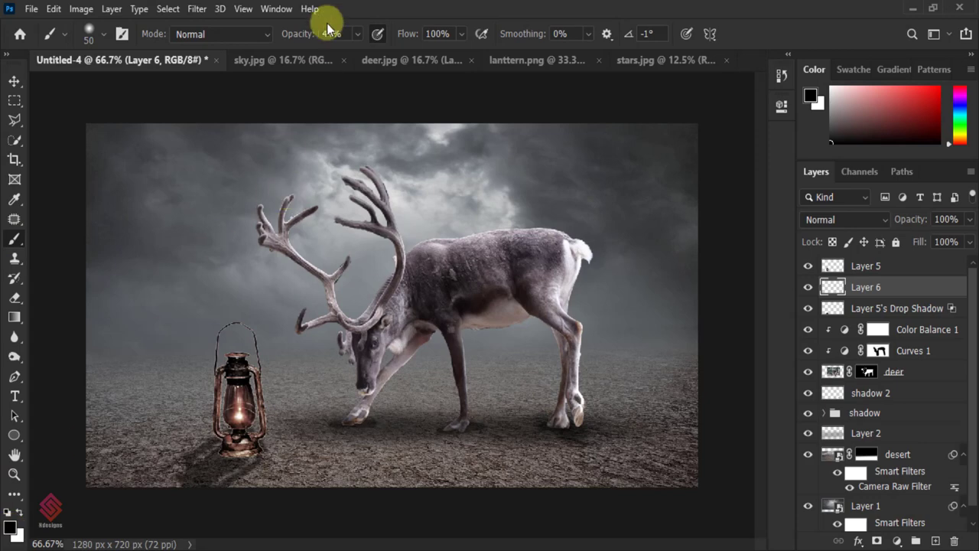
pyautogui.moveTo(268, 34); pyautogui.dragTo(309, 39)
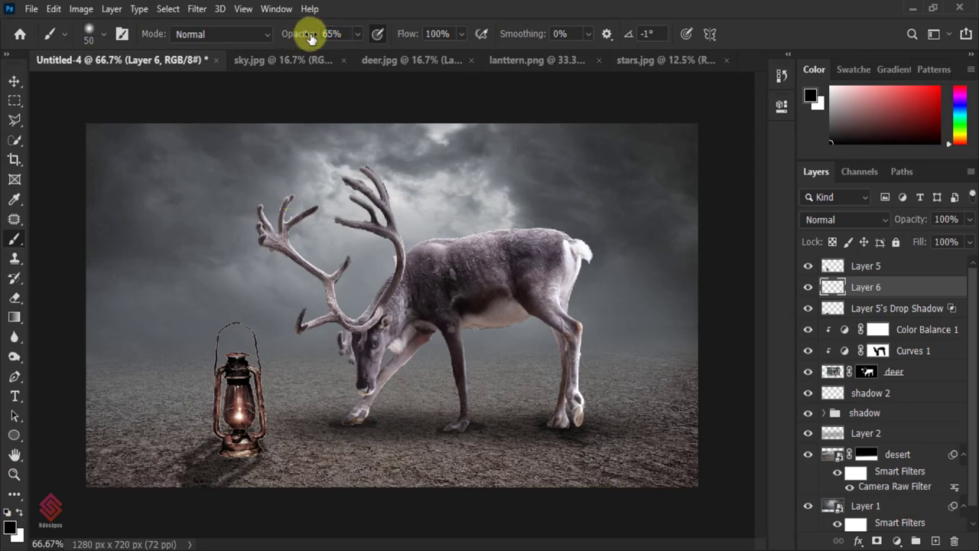
pyautogui.press('[')
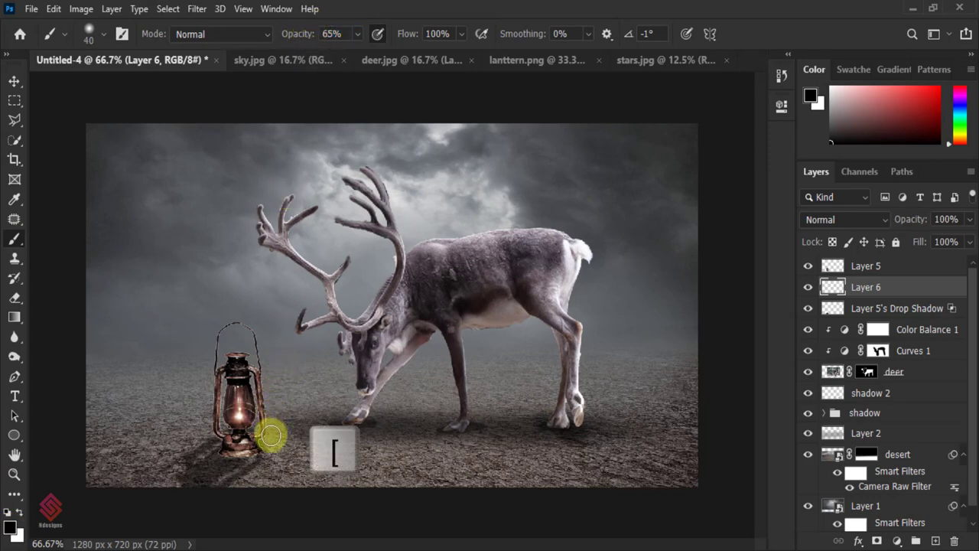
pyautogui.press('[')
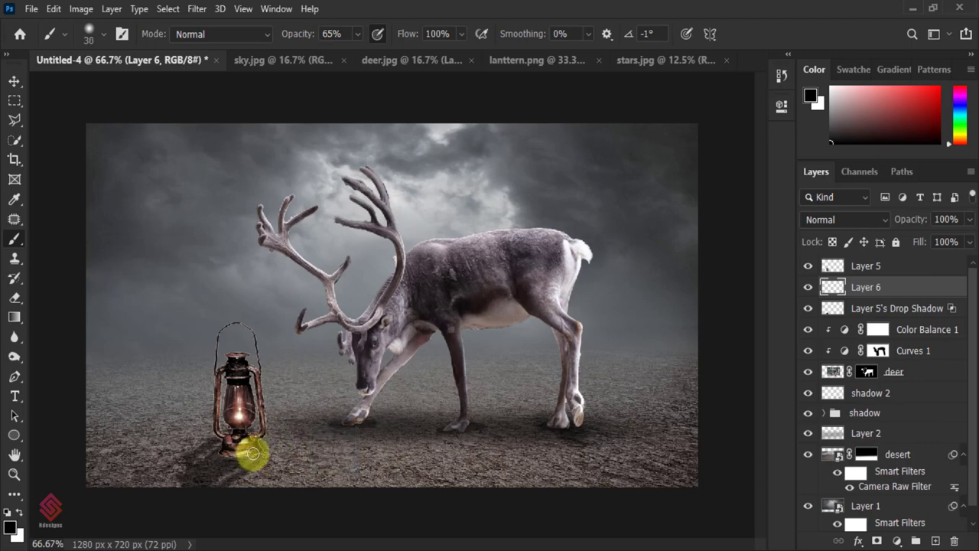
# Step: Paint black contact shading along the lantern's base on Layer 6
pyautogui.moveTo(252, 454)
pyautogui.mouseDown()
pyautogui.moveTo(218, 453)
pyautogui.moveTo(320, 469)
pyautogui.mouseUp()
pyautogui.hotkey('ctrl', '-')
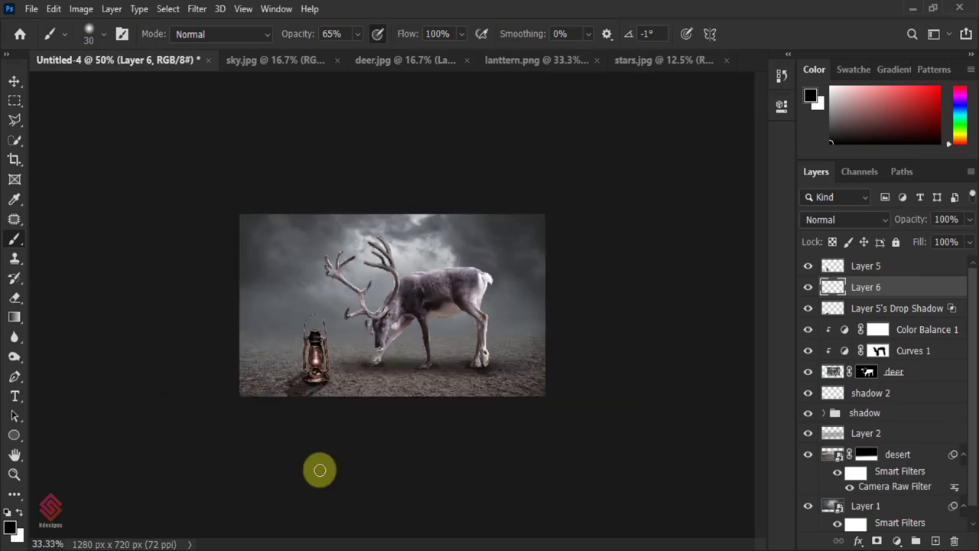
pyautogui.hotkey('ctrl', '-')
pyautogui.hotkey('ctrl', '+')
pyautogui.hotkey('ctrl', '+')
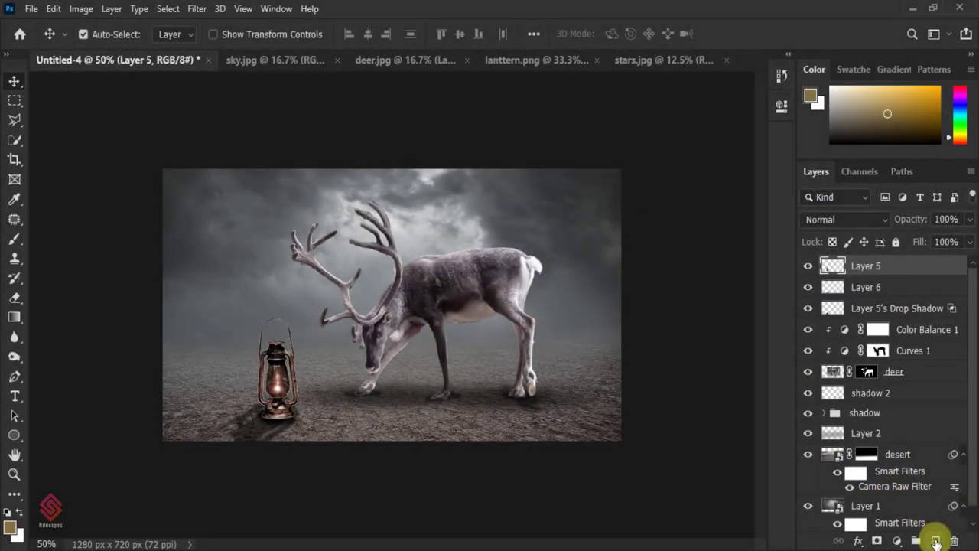
# Step: Add a new top Layer 7 and set the foreground colour to orange #ffae00
pyautogui.click(936, 541)
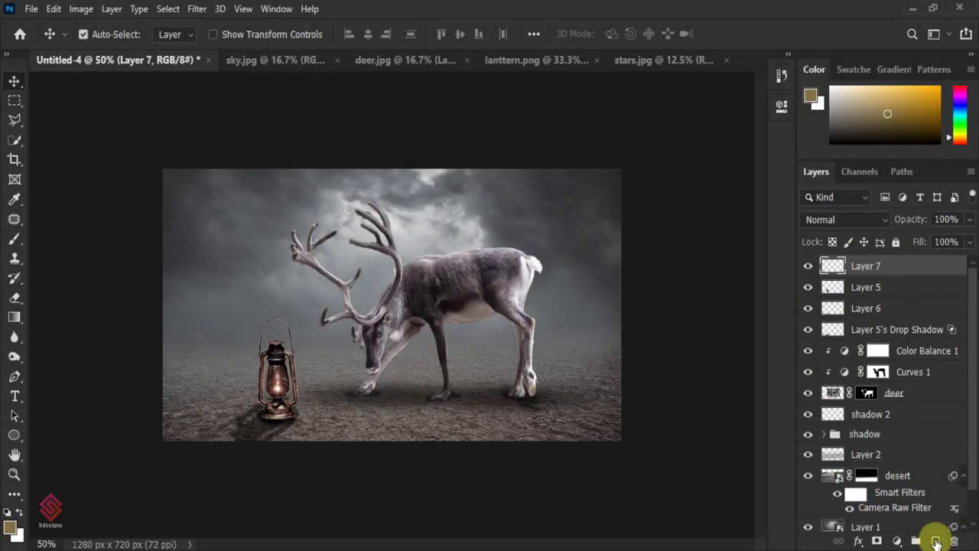
pyautogui.click(9, 522)
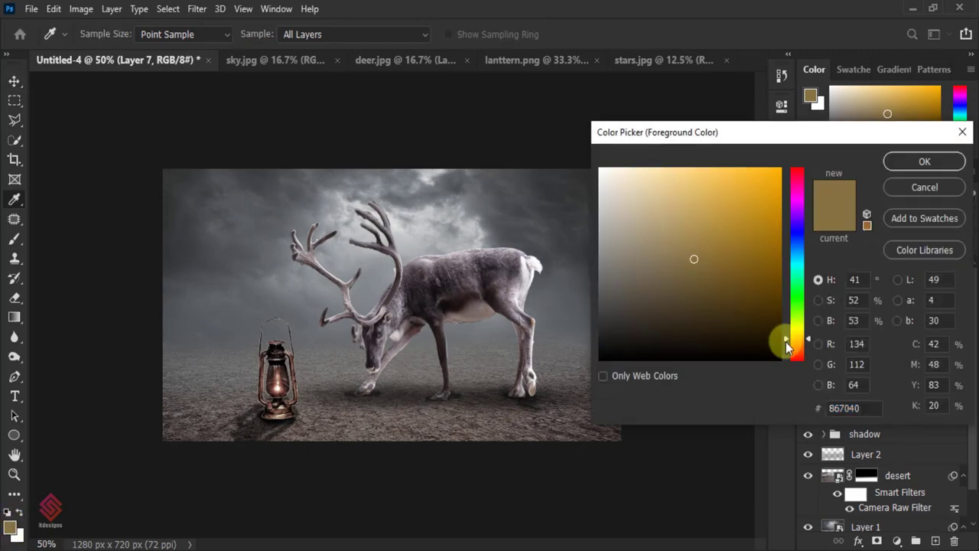
pyautogui.moveTo(785, 339); pyautogui.dragTo(817, 127)
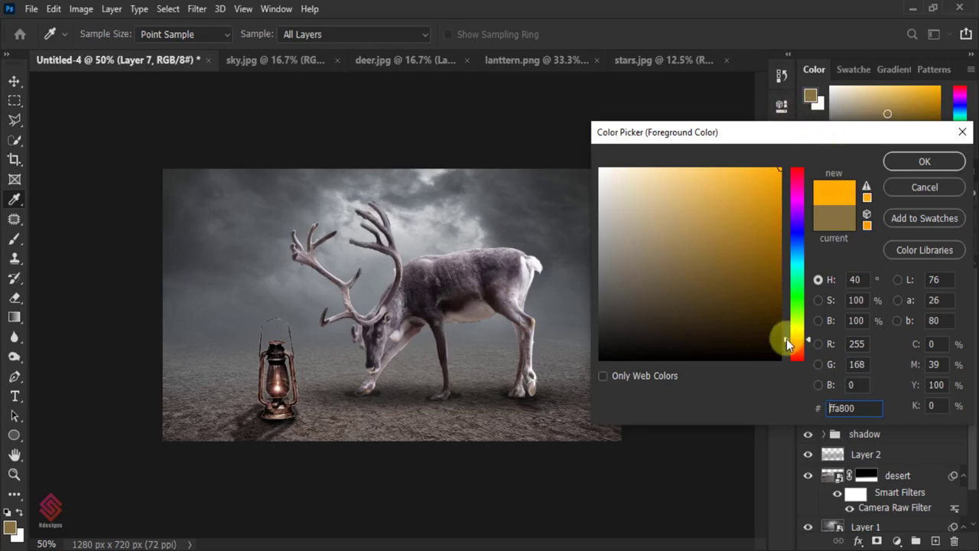
pyautogui.moveTo(787, 339); pyautogui.dragTo(787, 339)
pyautogui.click(922, 165)
pyautogui.press('v')
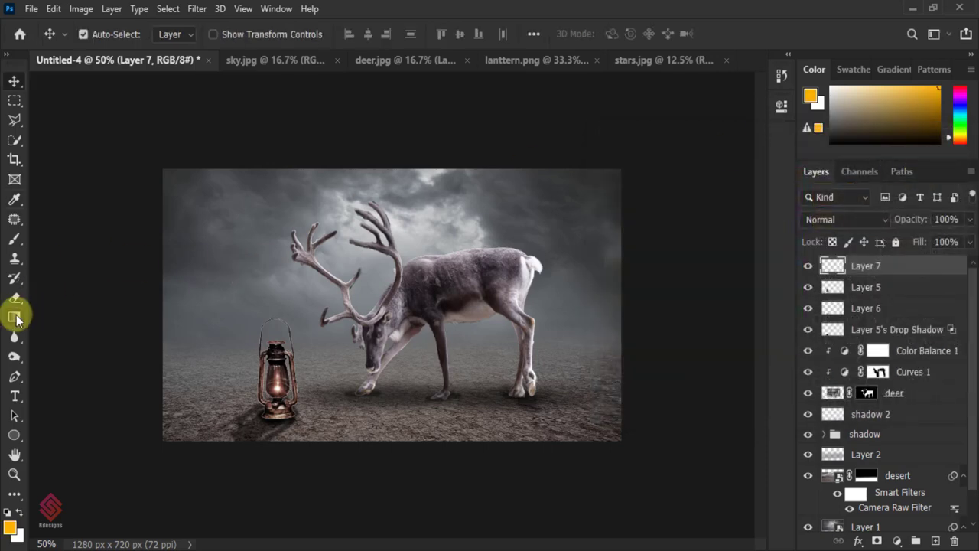
# Step: Draw an orange foreground-to-transparent radial gradient on Layer 7's left side in Overlay mode
pyautogui.click(13, 319)
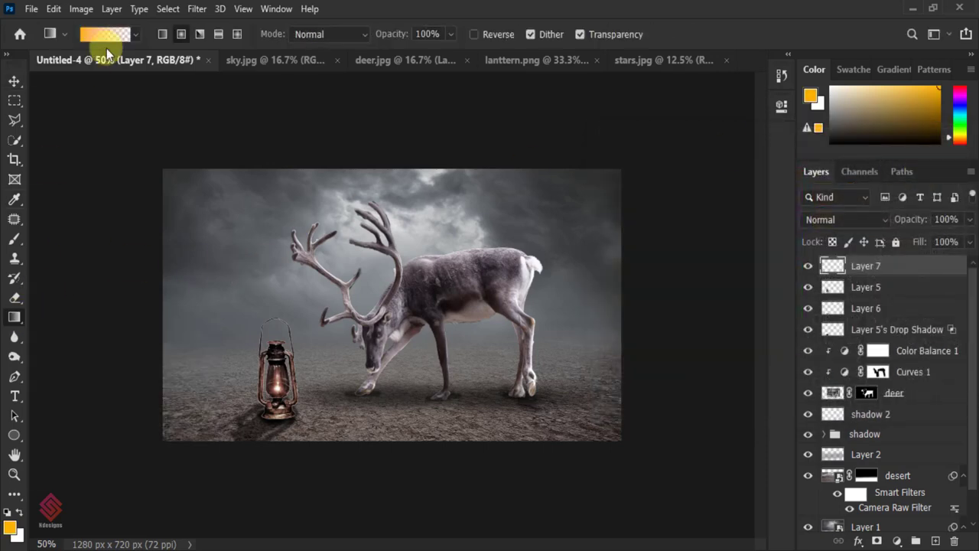
pyautogui.click(135, 34)
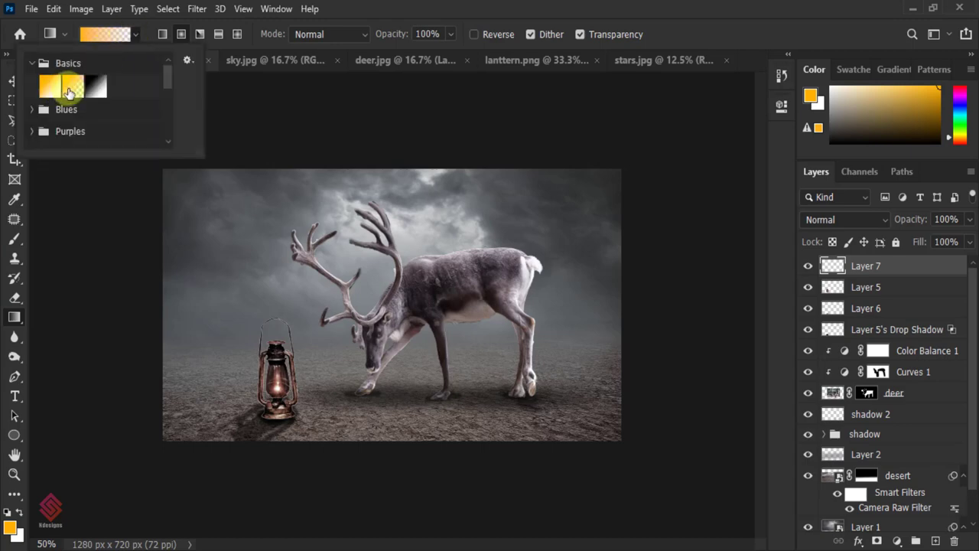
pyautogui.click(181, 35)
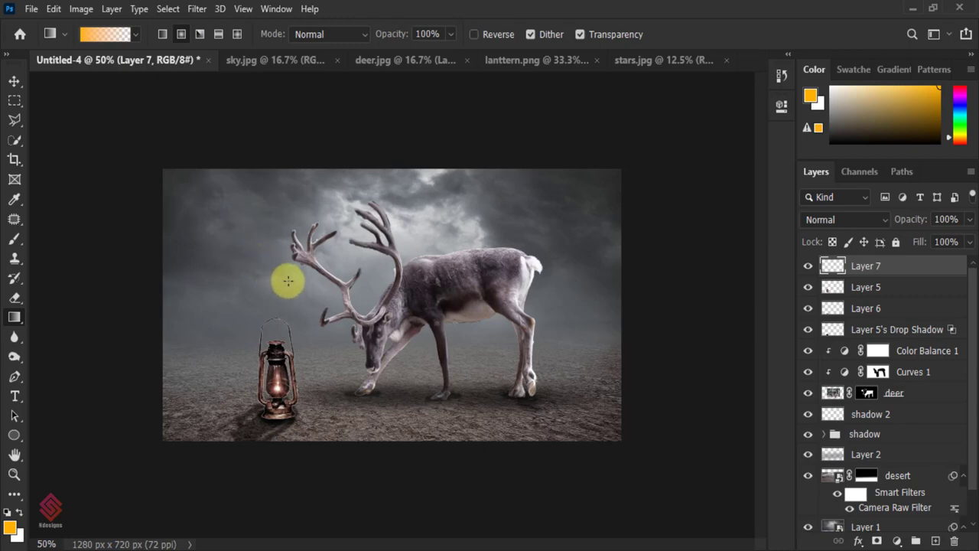
pyautogui.moveTo(287, 280); pyautogui.dragTo(404, 462)
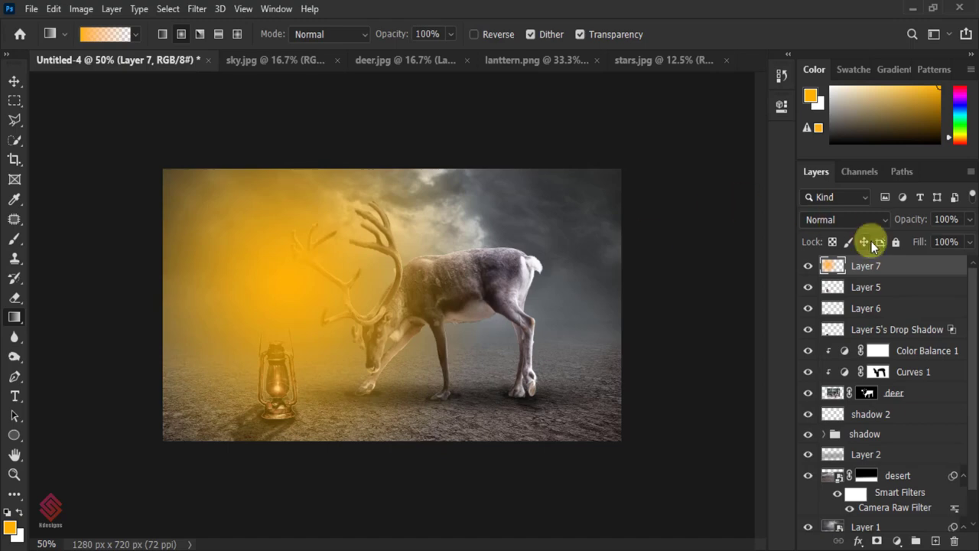
pyautogui.click(877, 223)
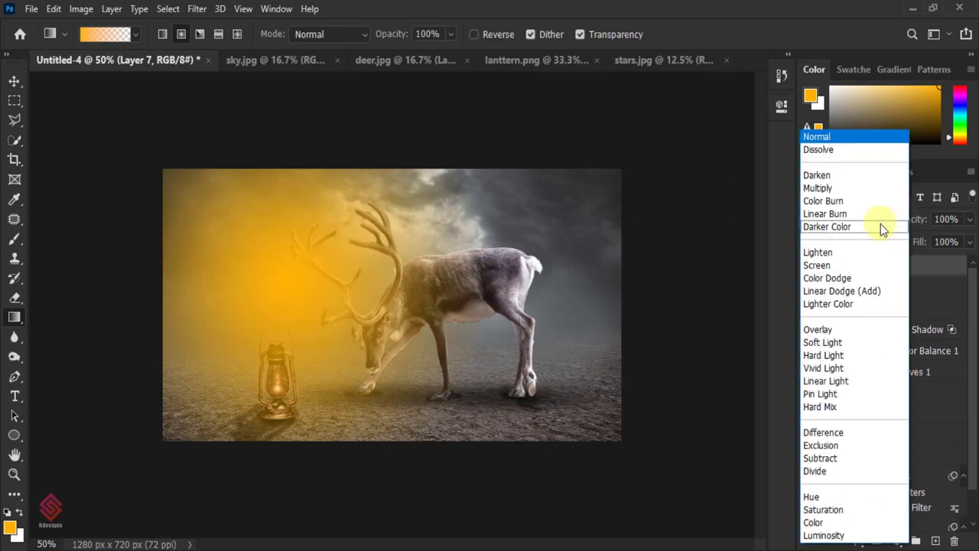
pyautogui.click(868, 339)
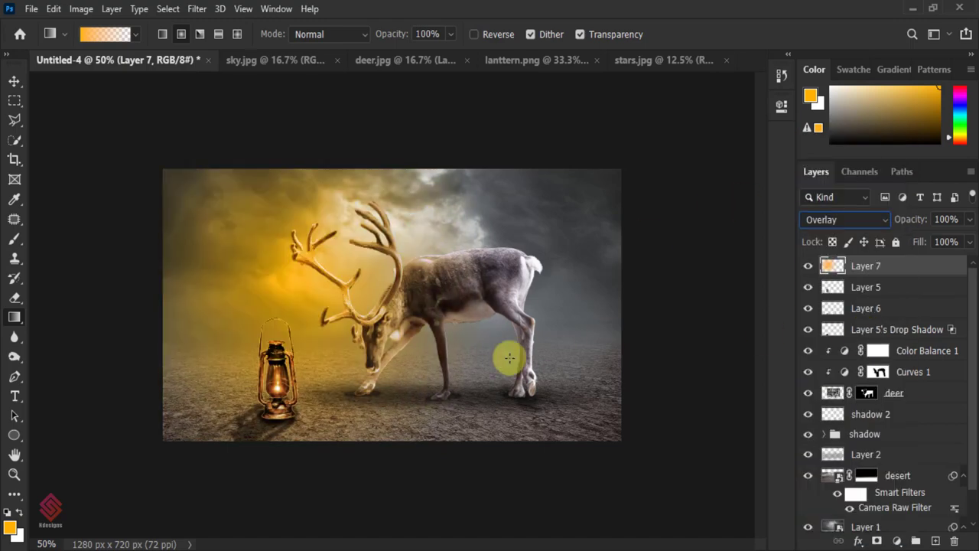
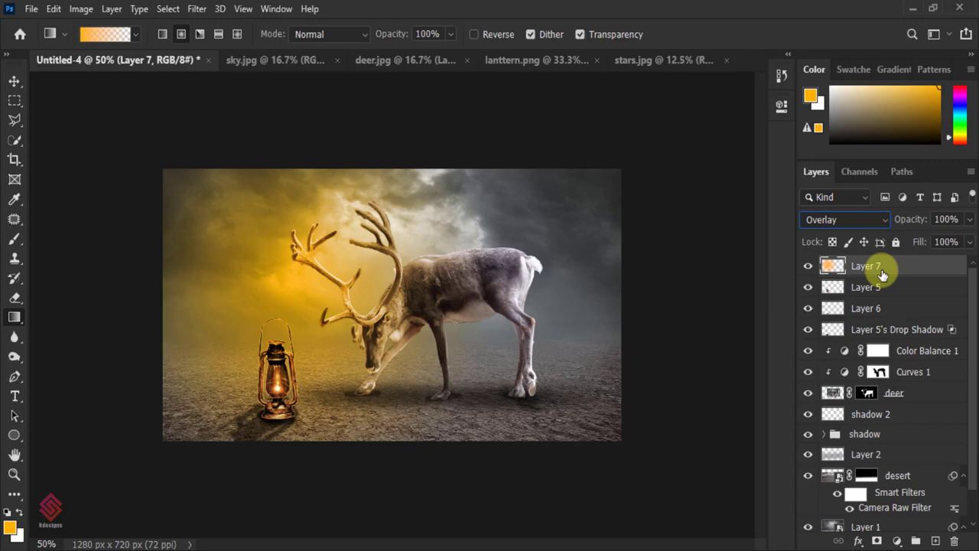
# Step: Scale the orange gradient Layer 7 up to about 111% and set its opacity to 71%
pyautogui.hotkey('ctrl', 't')
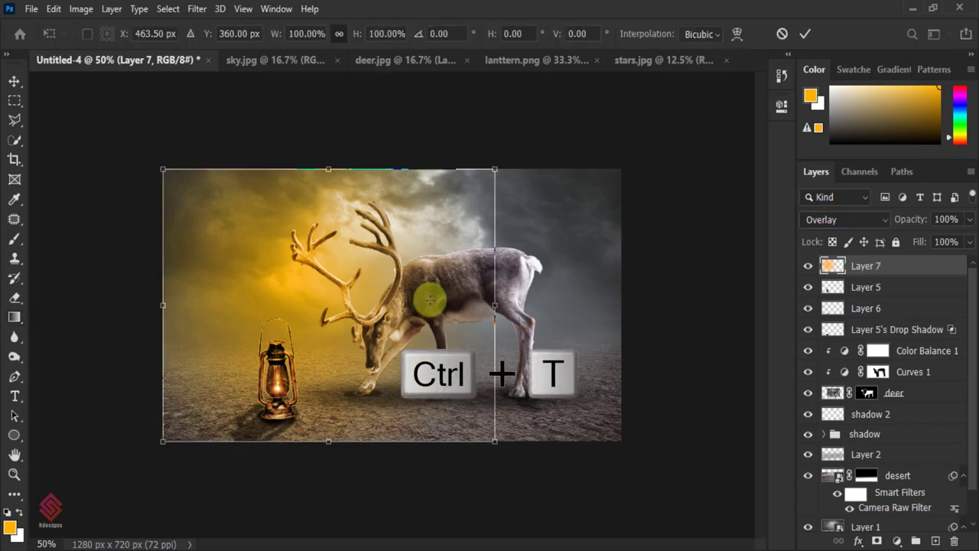
pyautogui.moveTo(495, 440); pyautogui.dragTo(533, 465)
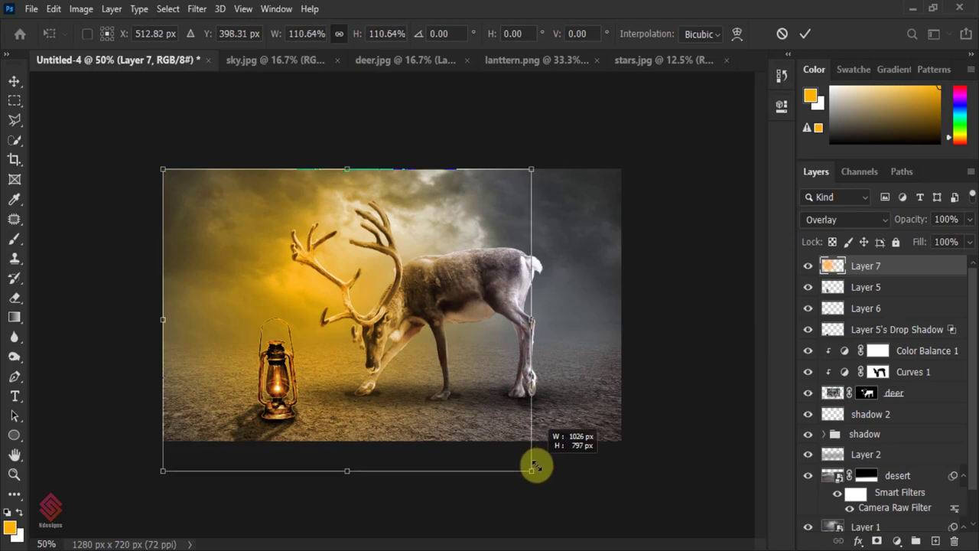
pyautogui.moveTo(533, 465); pyautogui.dragTo(535, 464)
pyautogui.press('Return')
pyautogui.moveTo(907, 220)
pyautogui.mouseDown()
pyautogui.moveTo(899, 225)
pyautogui.moveTo(907, 220)
pyautogui.moveTo(907, 232)
pyautogui.moveTo(916, 221)
pyautogui.mouseUp()
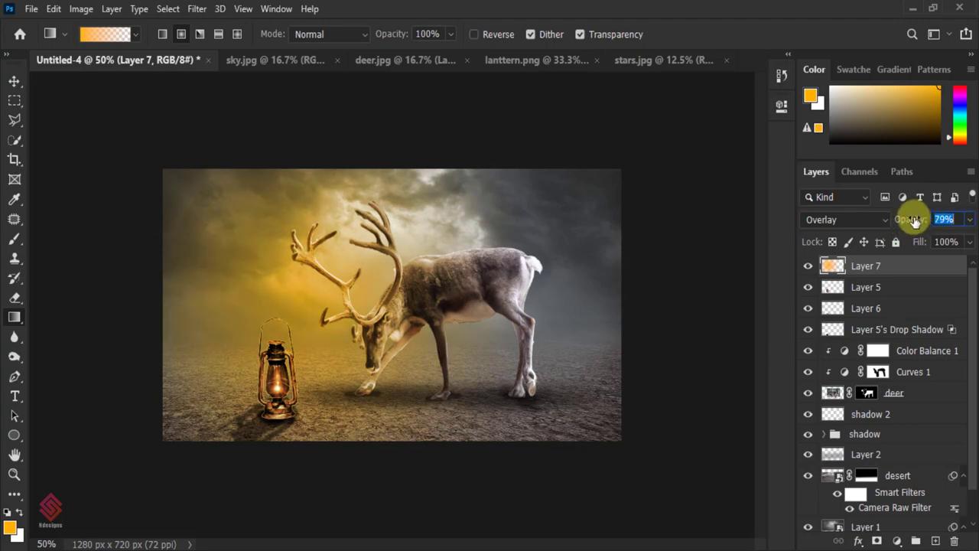
pyautogui.keyDown('ctrl'); pyautogui.click(834, 395); pyautogui.keyUp('ctrl')
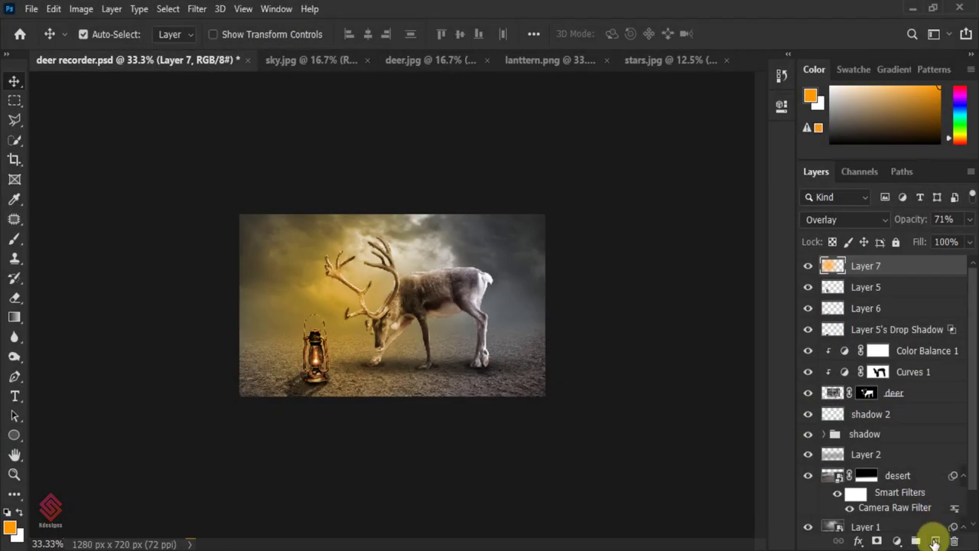
# Step: Add a new layer and set the foreground colour to bright yellow ffc600
pyautogui.click(935, 542)
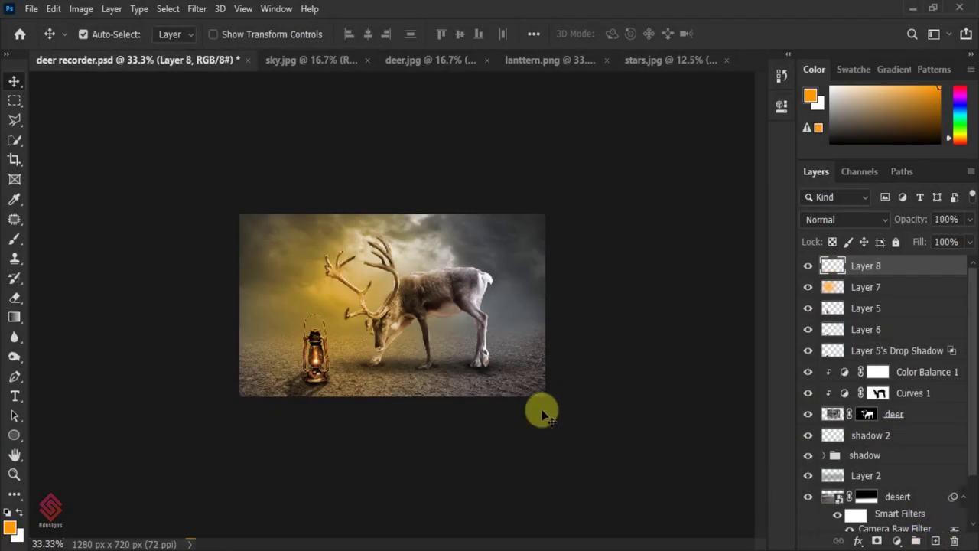
pyautogui.click(10, 528)
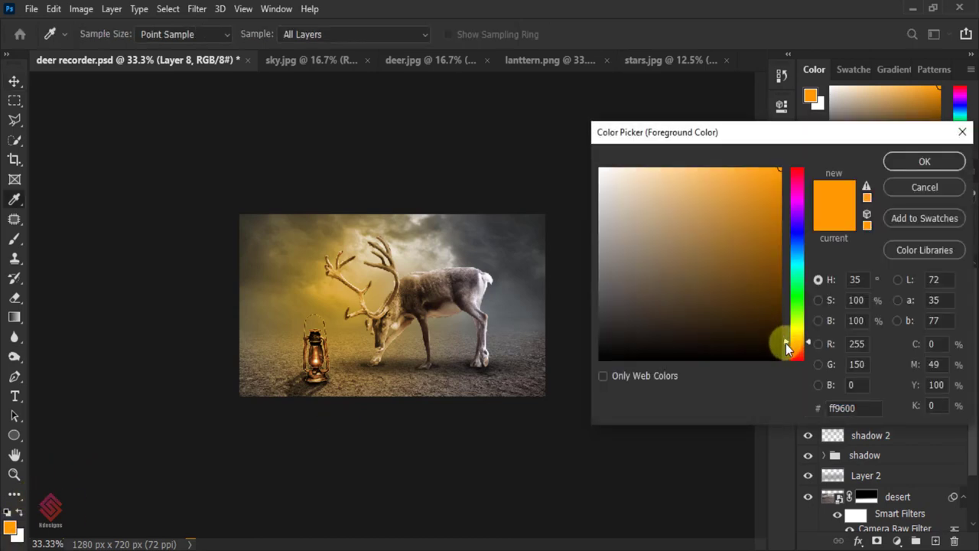
pyautogui.moveTo(786, 343); pyautogui.dragTo(784, 336)
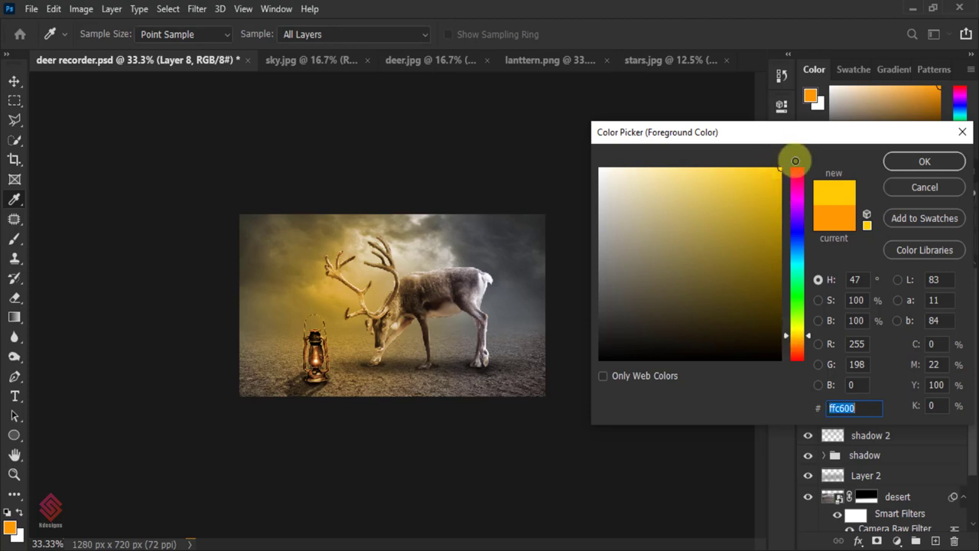
pyautogui.click(896, 163)
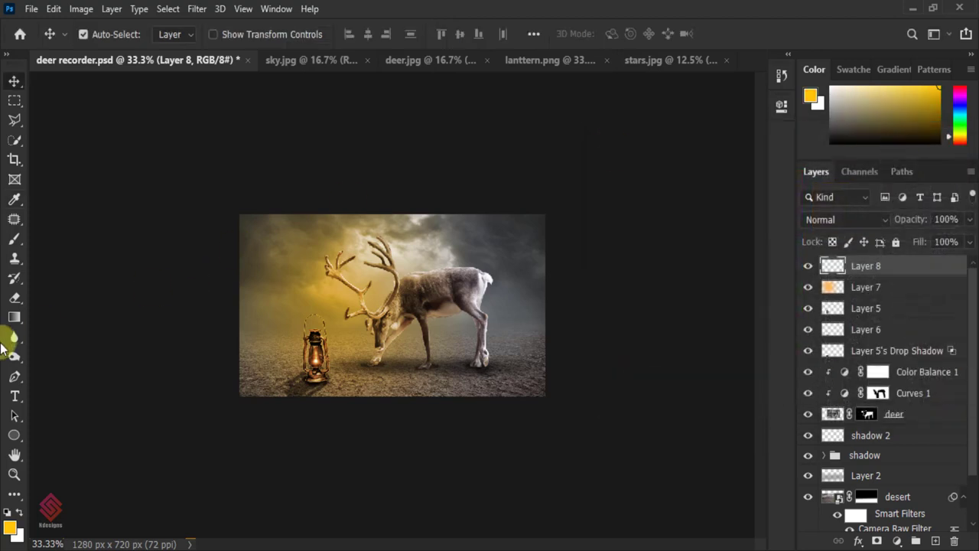
# Step: Drag a yellow gradient glow over the lantern with the Gradient tool
pyautogui.click(14, 320)
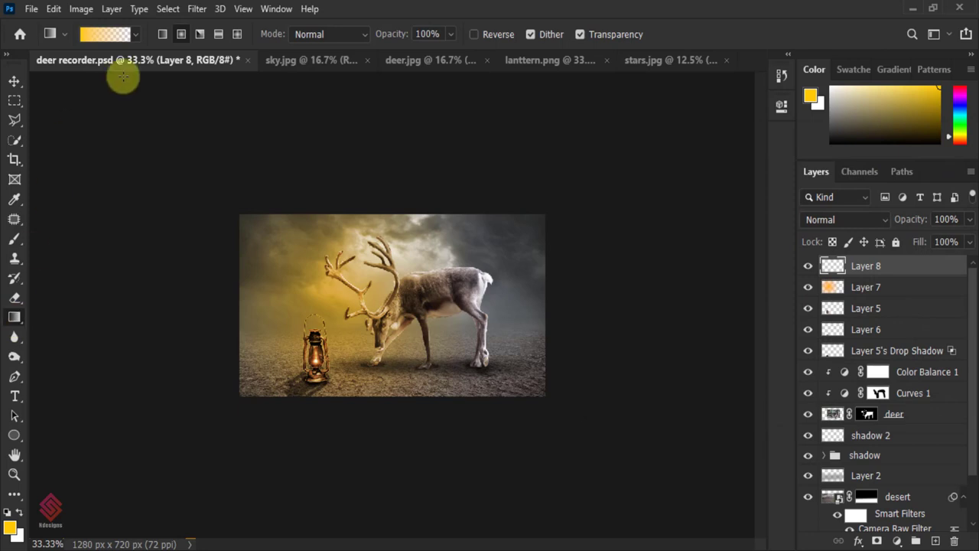
pyautogui.click(135, 34)
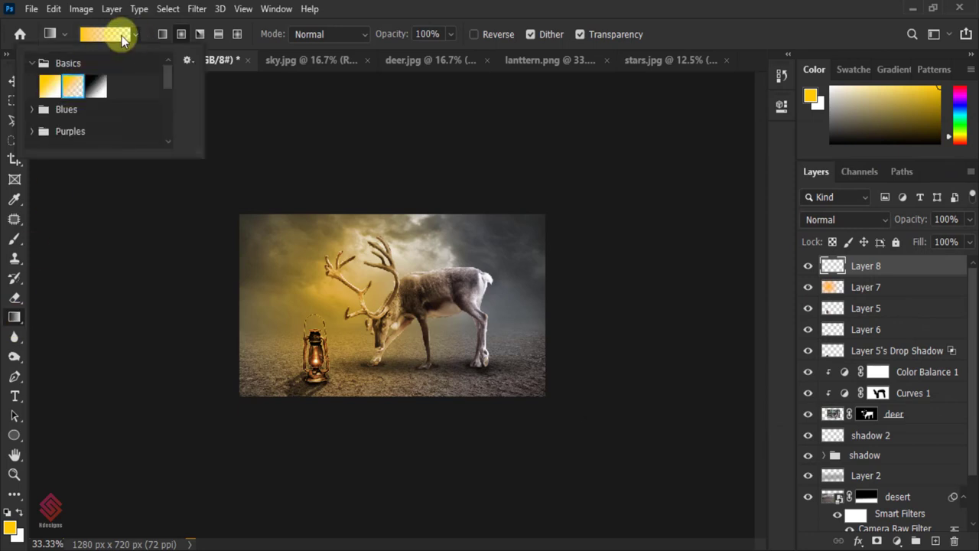
pyautogui.click(138, 34)
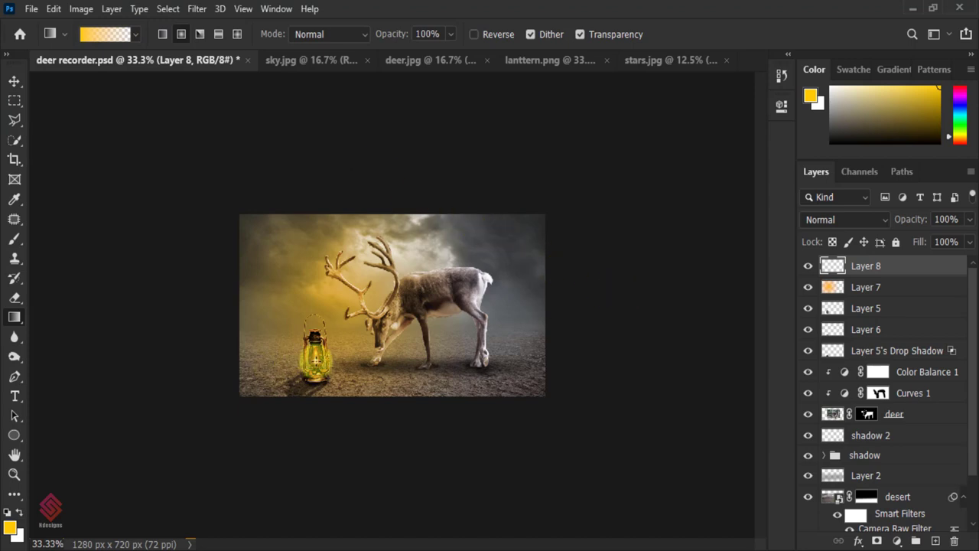
pyautogui.moveTo(315, 358); pyautogui.dragTo(315, 400)
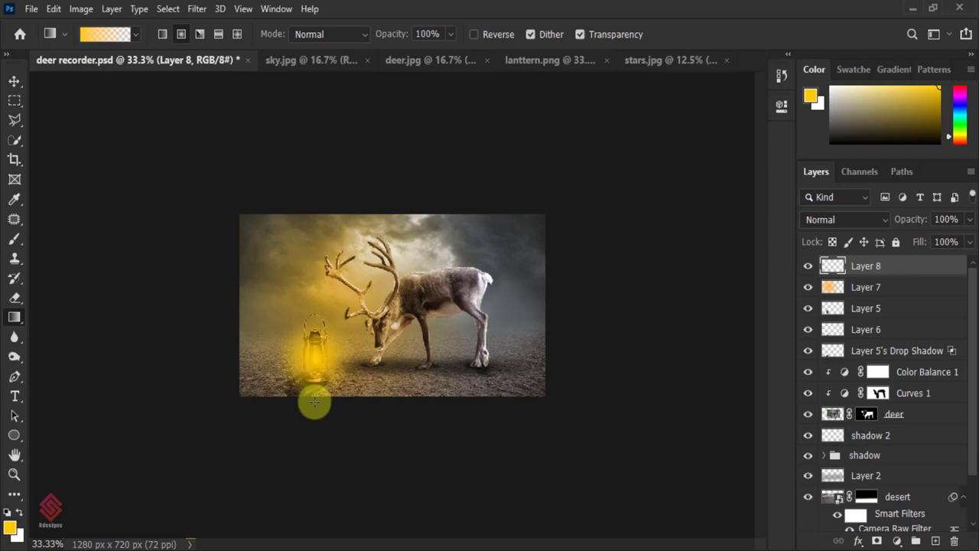
pyautogui.hotkey('ctrl', 't')
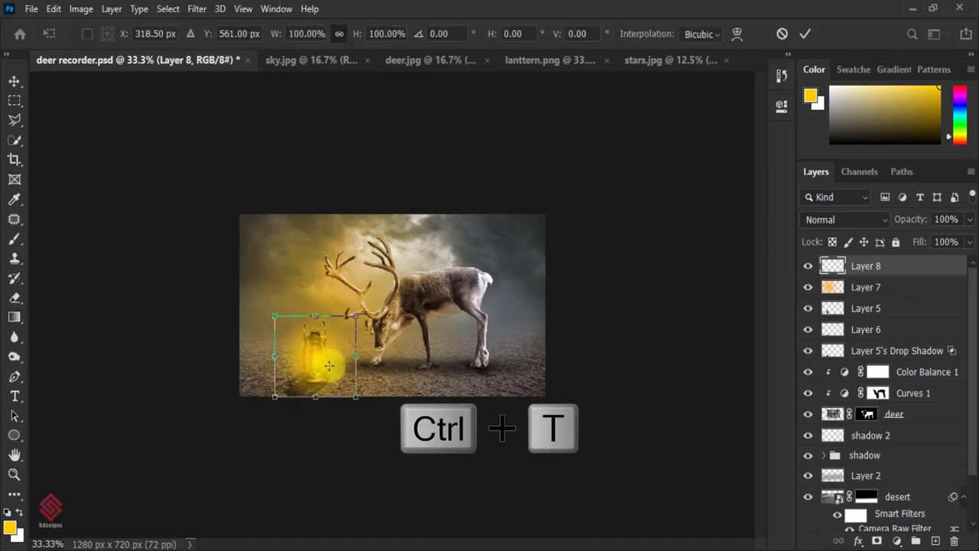
# Step: Shrink the yellow glow to about 63% around the lantern and set Layer 8 to Screen
pyautogui.hotkey('ctrl', '0')
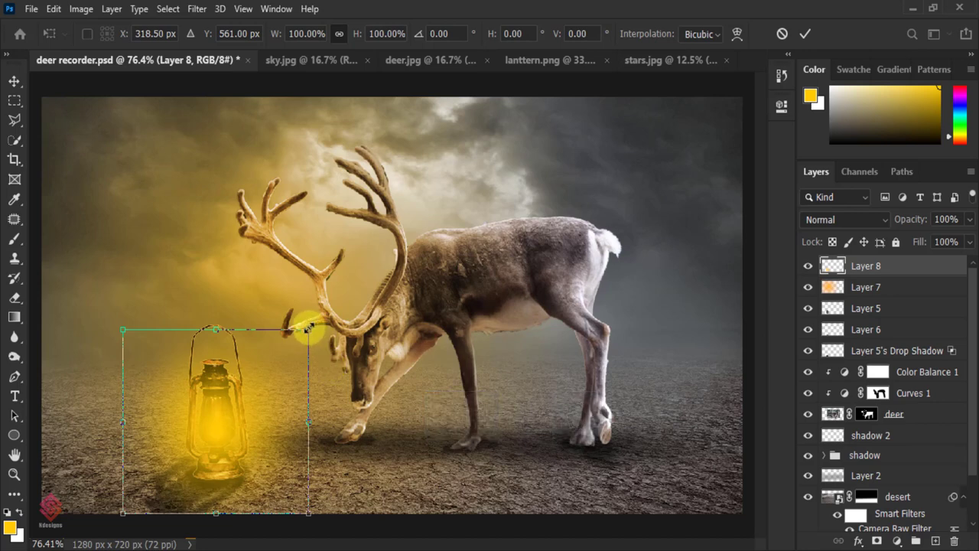
pyautogui.moveTo(309, 329); pyautogui.dragTo(269, 352)
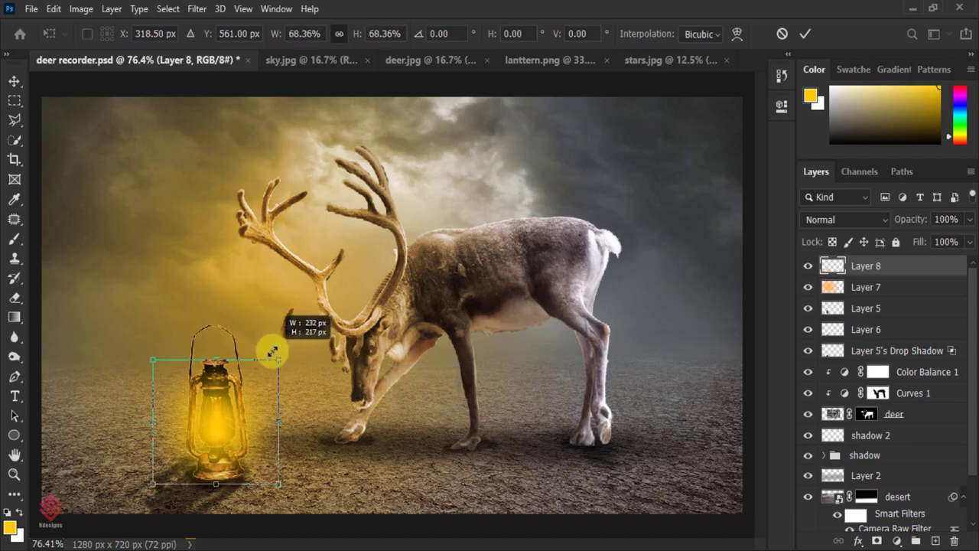
pyautogui.moveTo(269, 352); pyautogui.dragTo(267, 353)
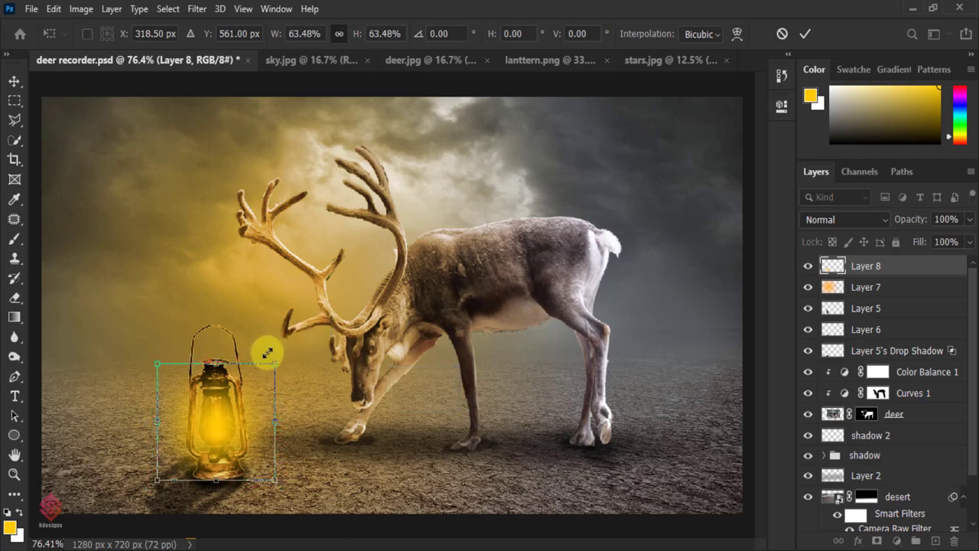
pyautogui.press('g')
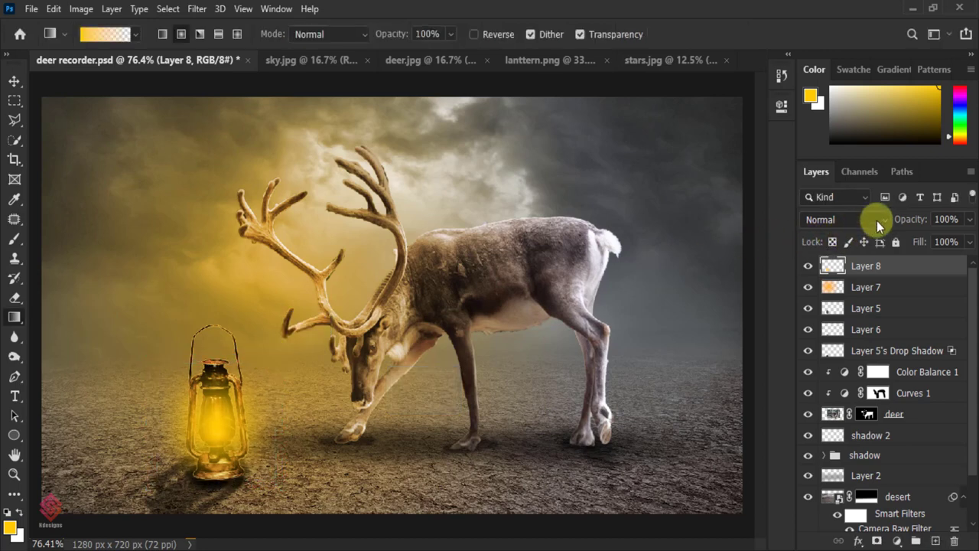
pyautogui.click(878, 220)
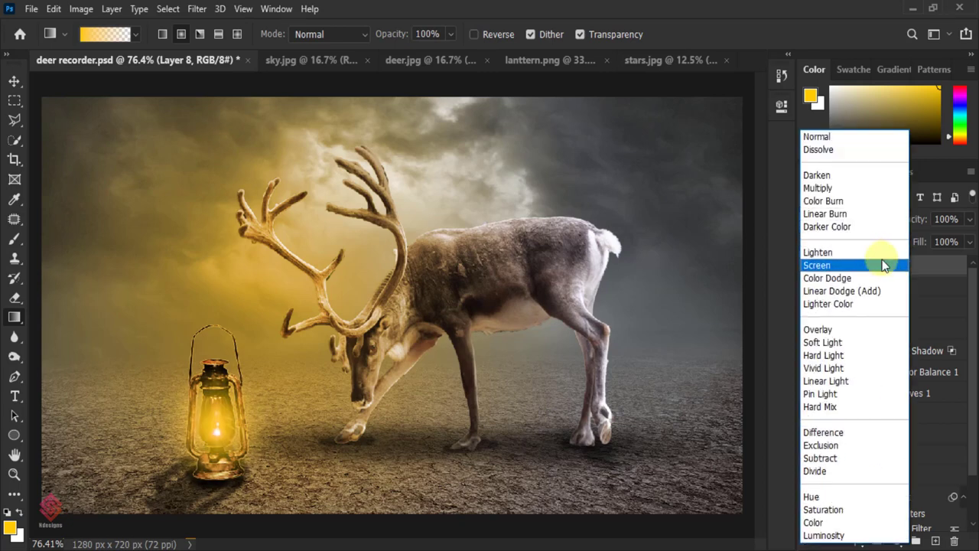
pyautogui.click(884, 265)
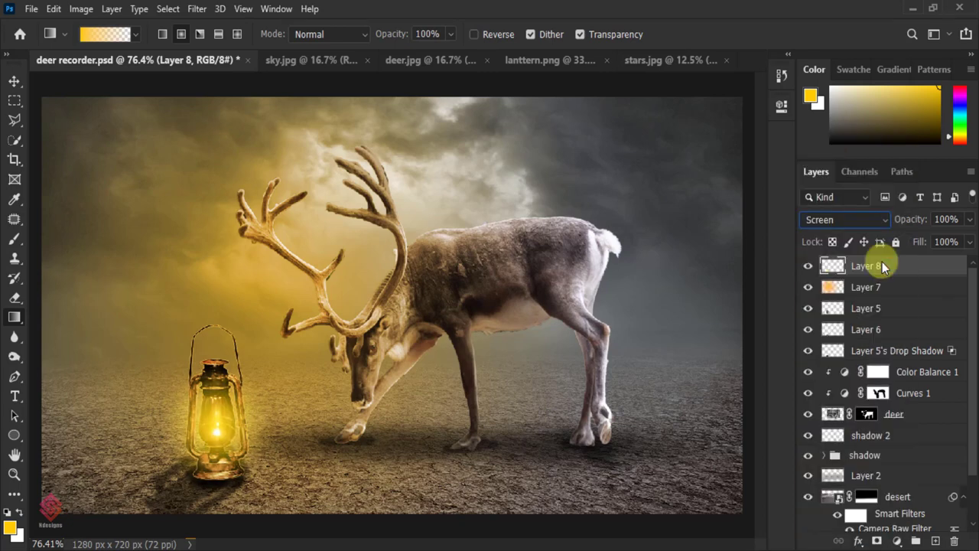
# Step: Give Layer 8 an orange Screen Outer Glow: 60% opacity, 25% spread, 218 px size
pyautogui.doubleClick(952, 271)
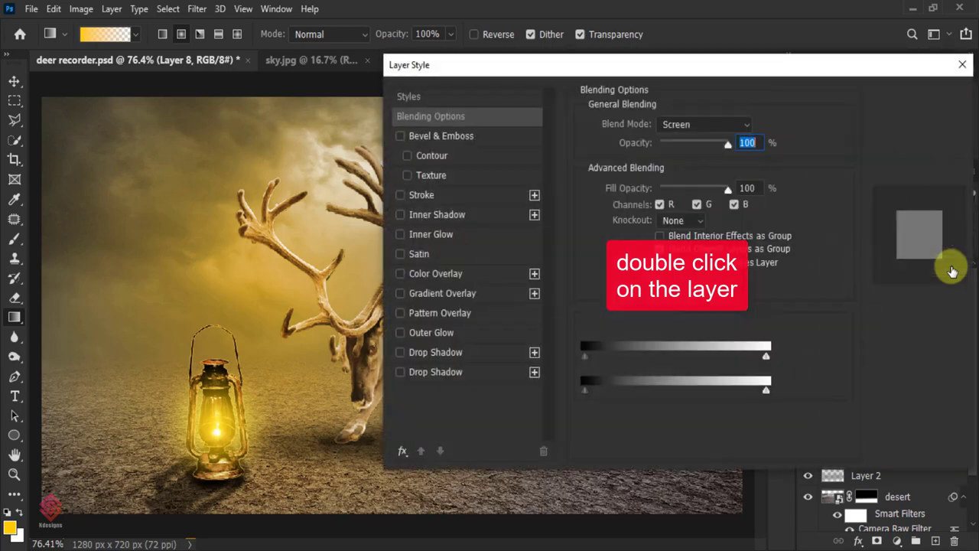
pyautogui.click(488, 339)
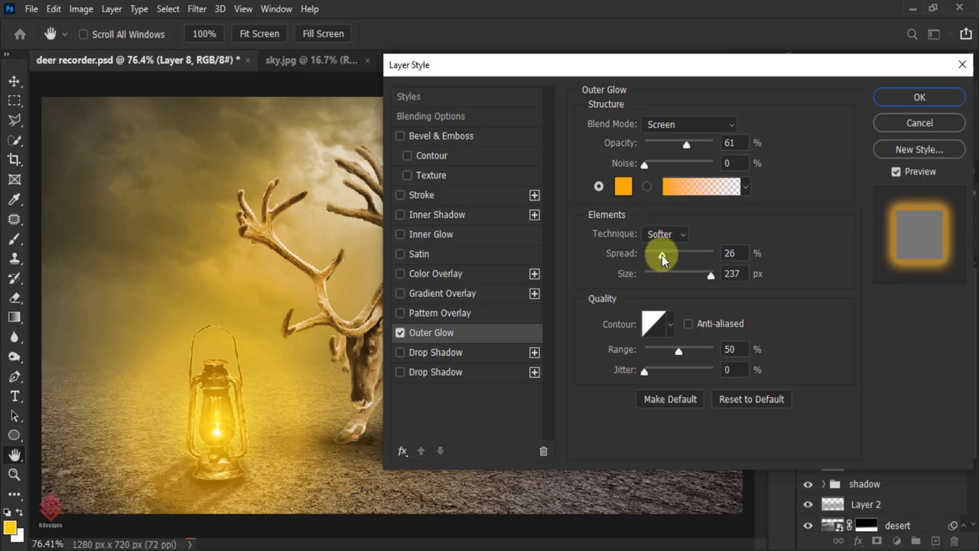
pyautogui.moveTo(663, 259)
pyautogui.mouseDown()
pyautogui.moveTo(695, 258)
pyautogui.moveTo(647, 259)
pyautogui.moveTo(662, 259)
pyautogui.mouseUp()
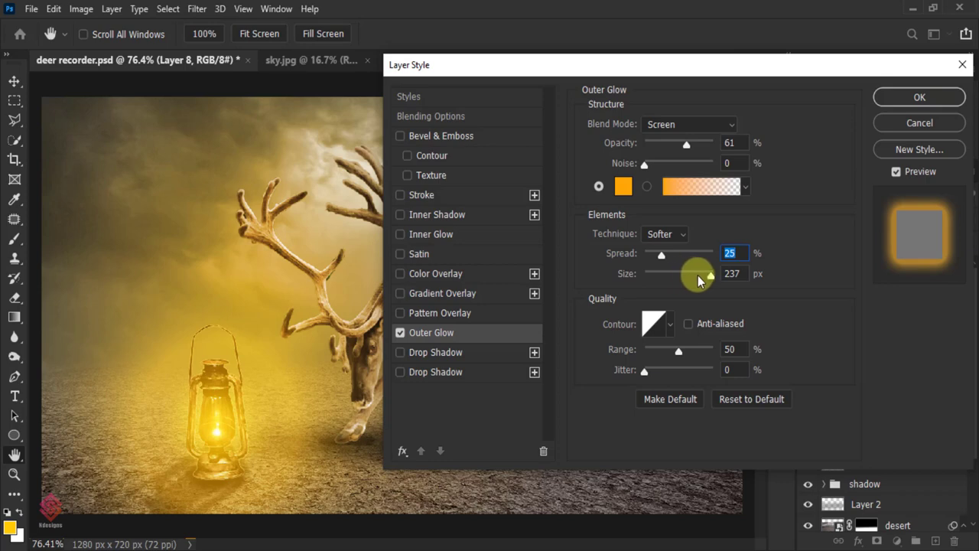
pyautogui.moveTo(710, 280)
pyautogui.mouseDown()
pyautogui.moveTo(650, 279)
pyautogui.moveTo(706, 282)
pyautogui.mouseUp()
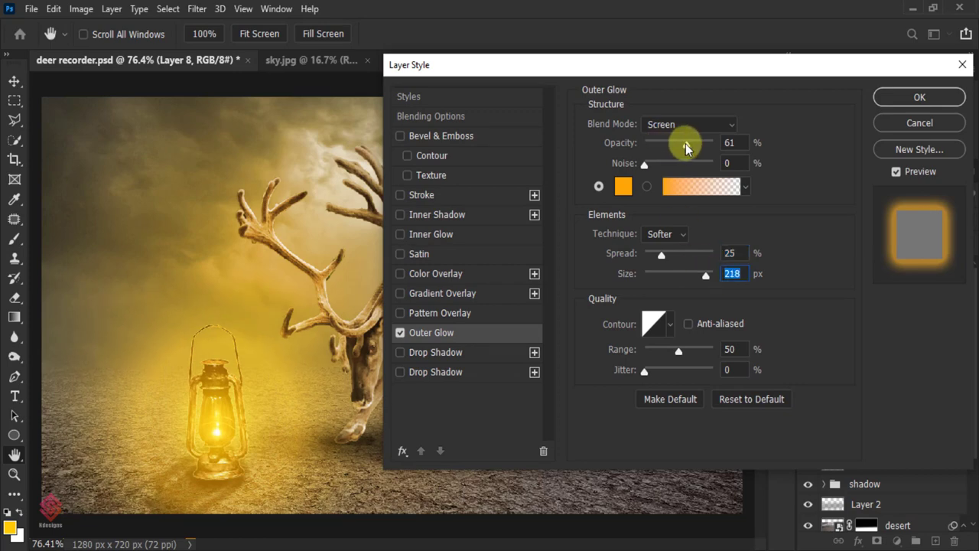
pyautogui.moveTo(684, 146)
pyautogui.mouseDown()
pyautogui.moveTo(649, 147)
pyautogui.moveTo(687, 147)
pyautogui.mouseUp()
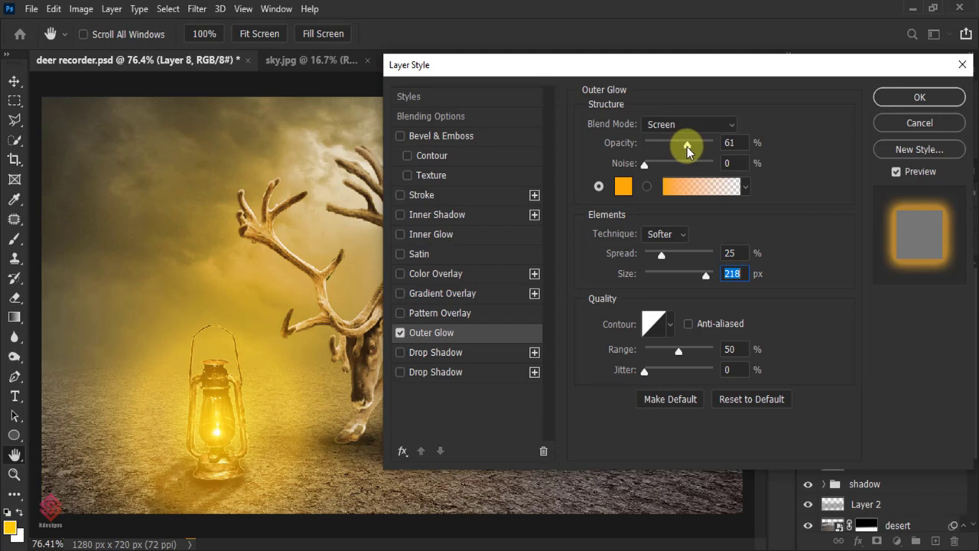
pyautogui.click(884, 96)
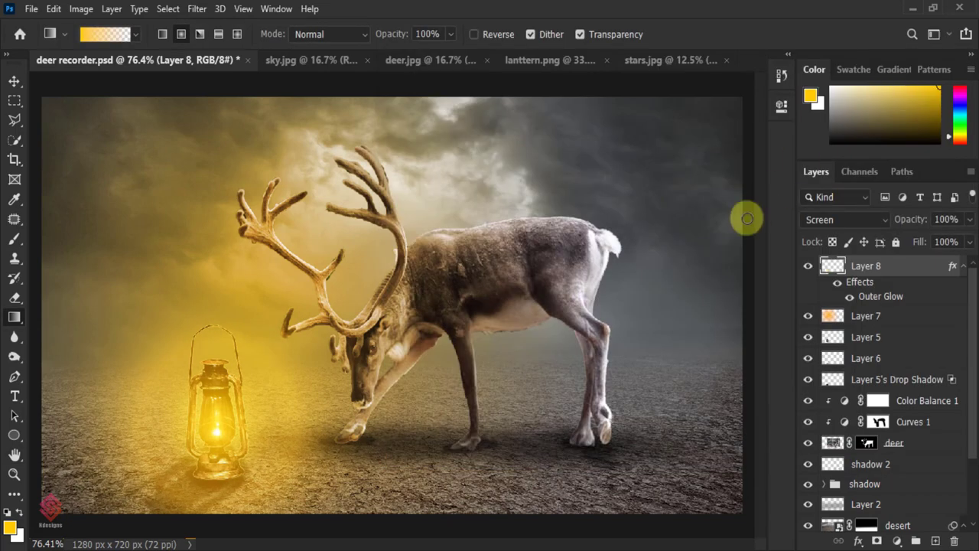
pyautogui.hotkey('ctrl', '-')
pyautogui.hotkey('ctrl', '-')
pyautogui.hotkey('ctrl', '-')
pyautogui.hotkey('ctrl', '+')
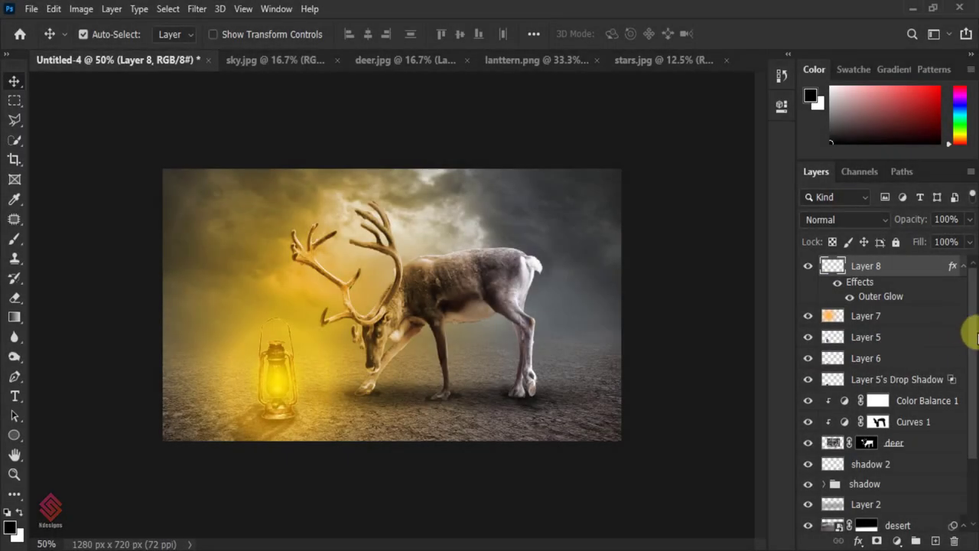
pyautogui.moveTo(970, 335); pyautogui.dragTo(972, 354)
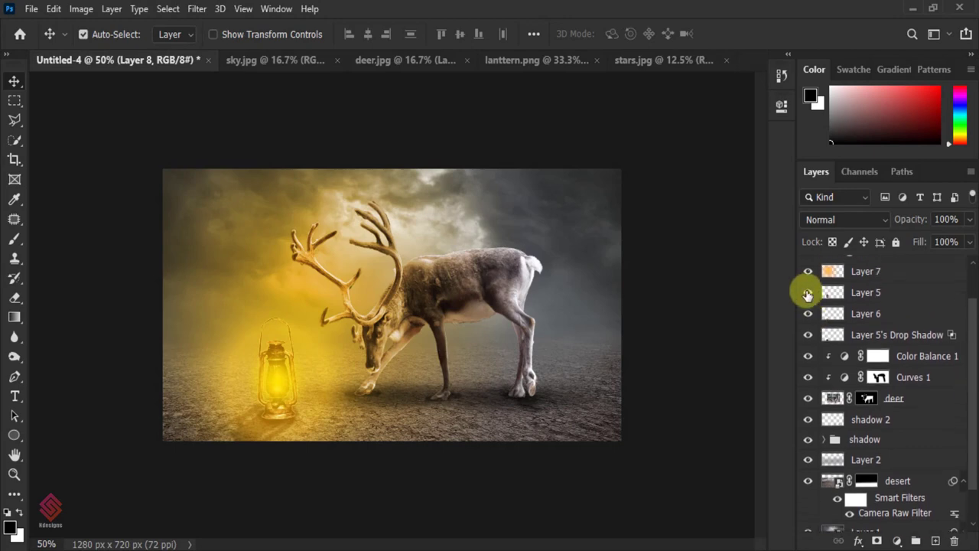
# Step: Select the lantern layer, Layer 5, and add a Gradient Fill layer above it
pyautogui.click(808, 293)
pyautogui.click(808, 293)
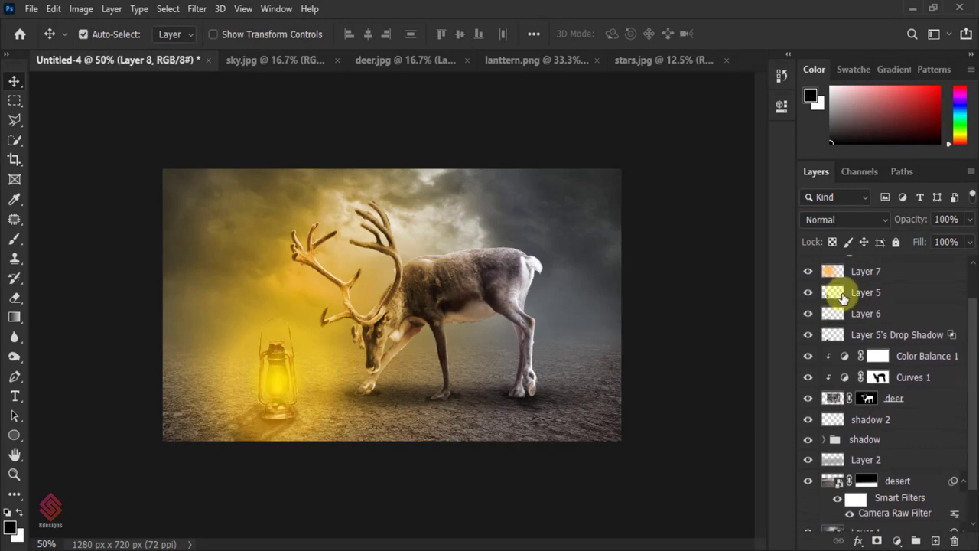
pyautogui.click(920, 298)
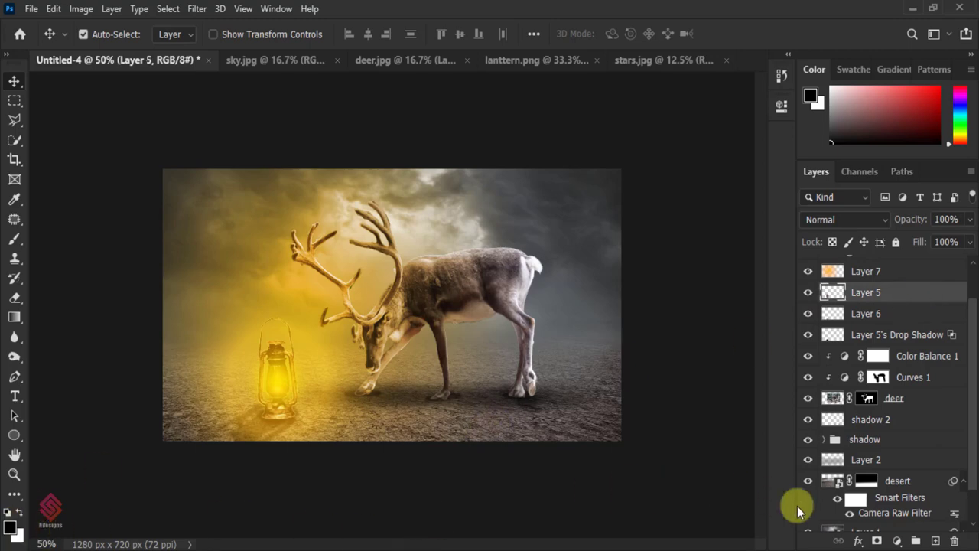
pyautogui.click(896, 541)
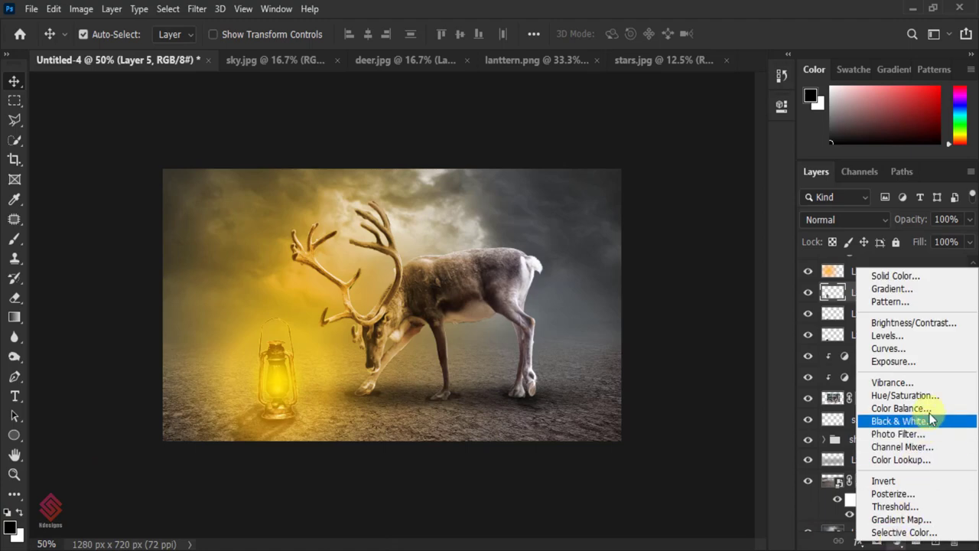
pyautogui.click(931, 289)
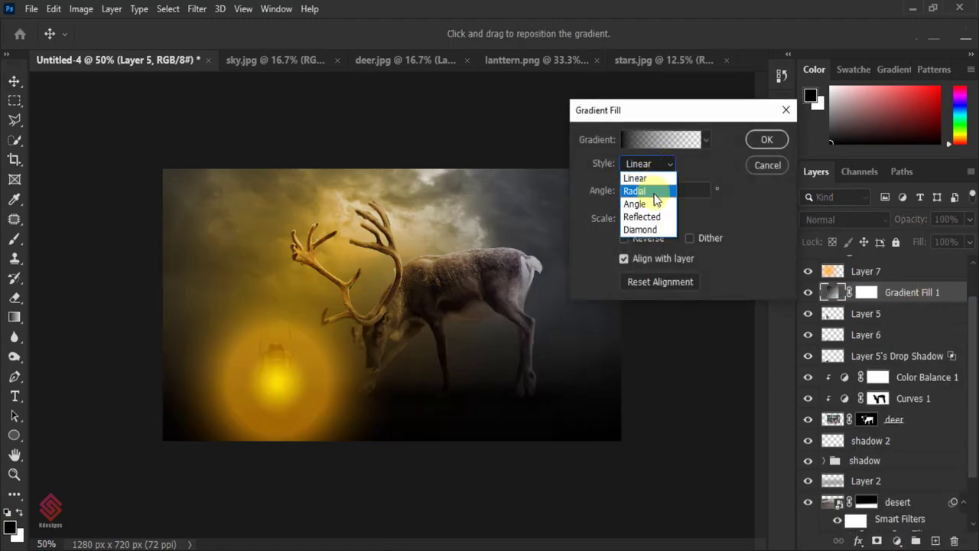
# Step: Make the gradient fill a reversed radial at 286% scale, centred toward the lantern
pyautogui.click(654, 192)
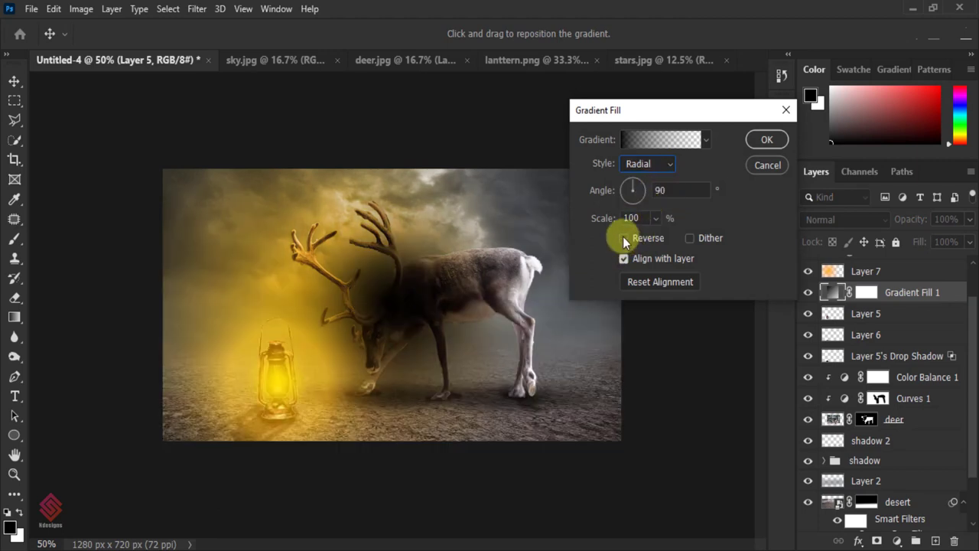
pyautogui.click(624, 238)
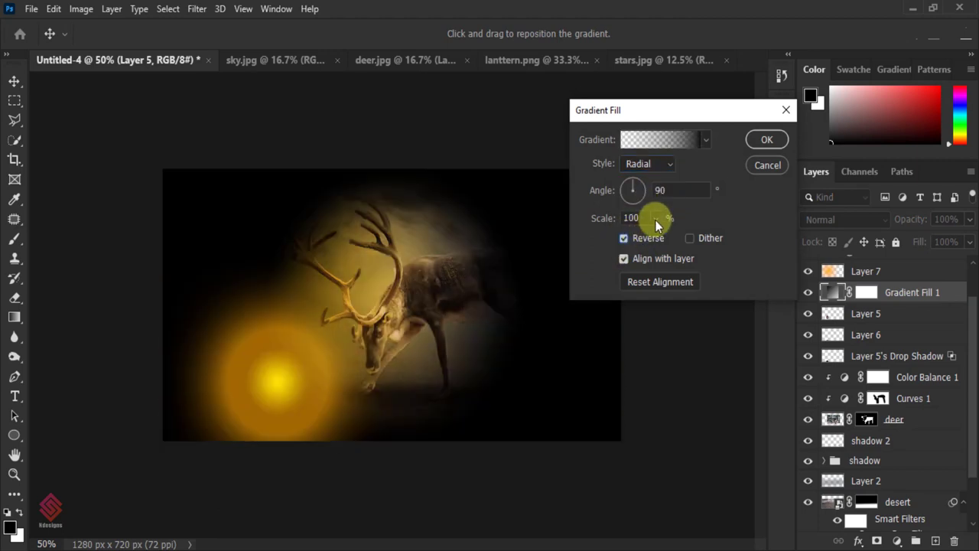
pyautogui.click(657, 218)
pyautogui.moveTo(657, 238); pyautogui.dragTo(668, 240)
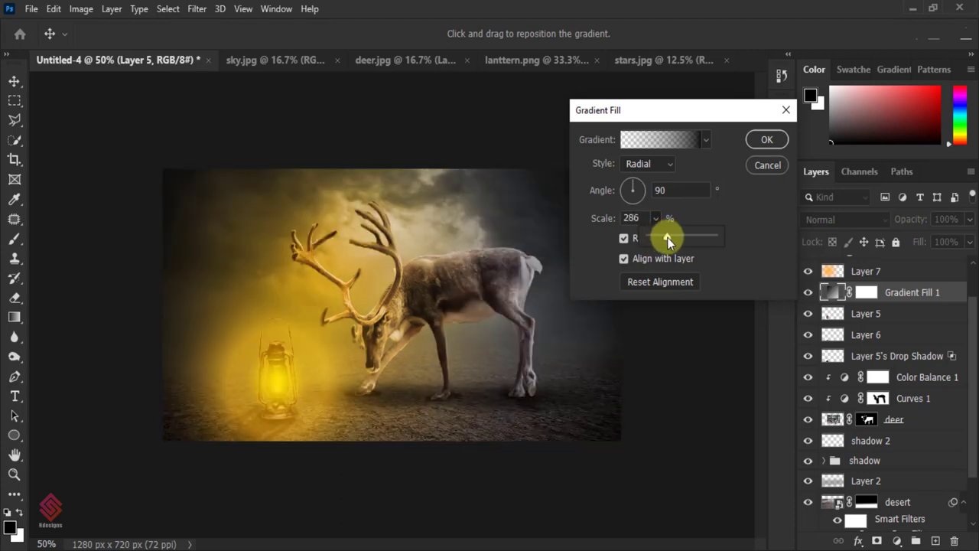
pyautogui.click(753, 145)
pyautogui.moveTo(727, 114); pyautogui.dragTo(749, 113)
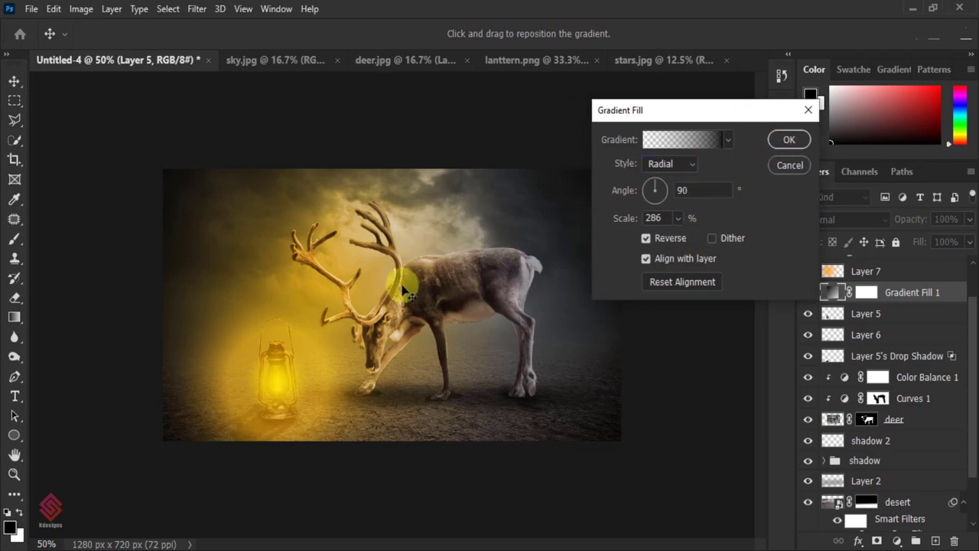
pyautogui.moveTo(403, 290); pyautogui.dragTo(375, 335)
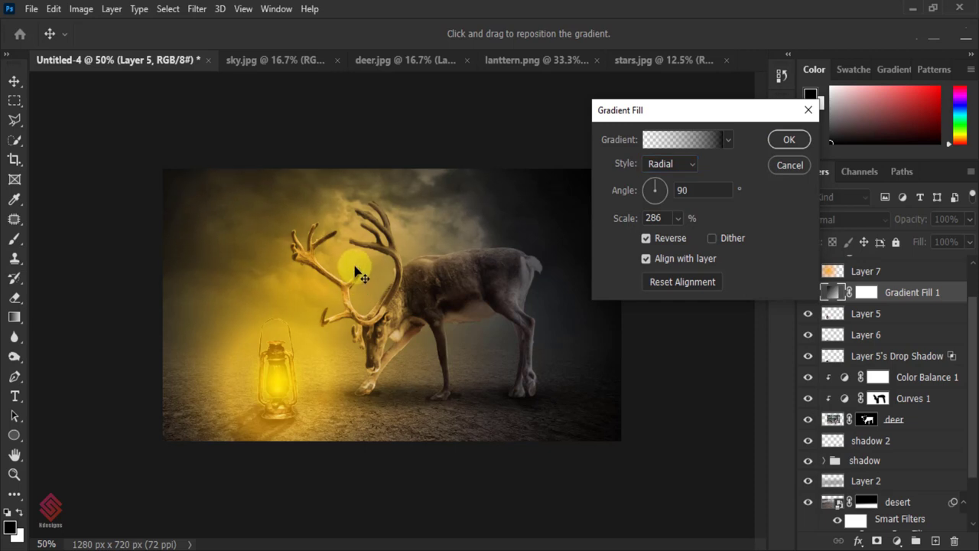
pyautogui.click(789, 139)
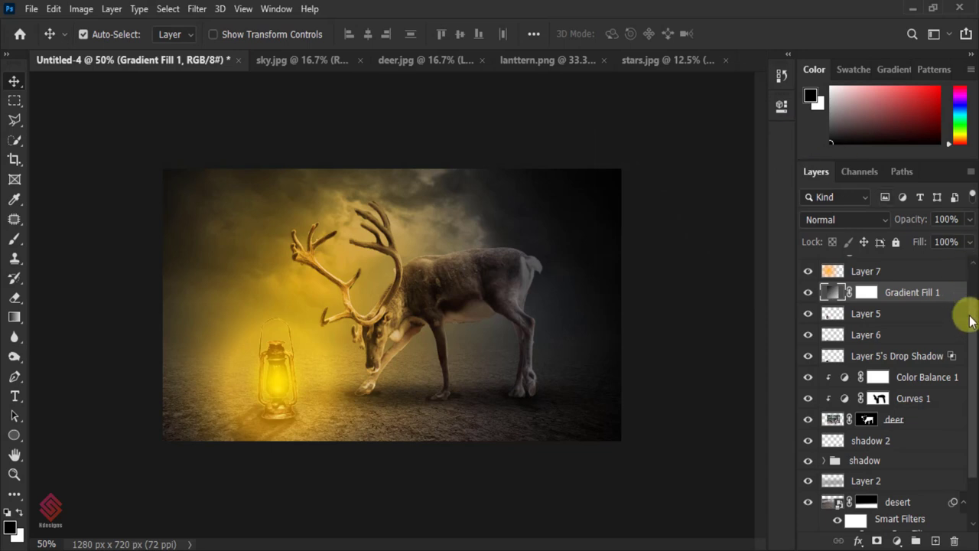
pyautogui.moveTo(966, 319); pyautogui.dragTo(966, 280)
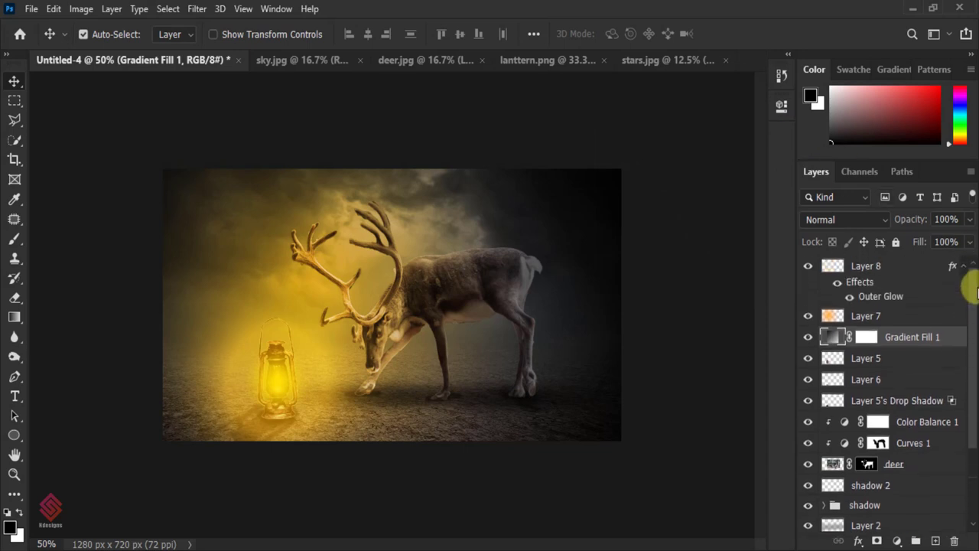
# Step: Add a new layer above Layer 8 and set the foreground colour to a bright blue
pyautogui.click(918, 273)
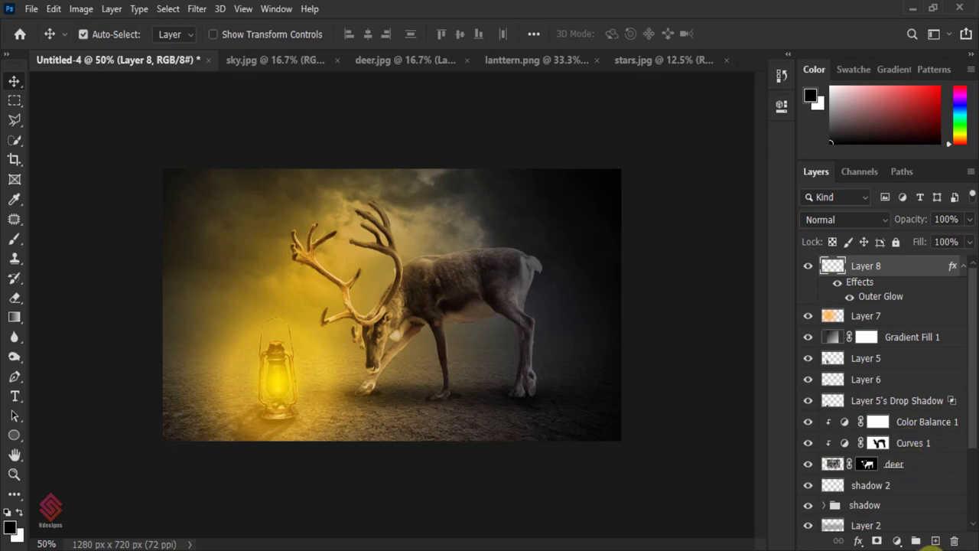
pyautogui.click(935, 542)
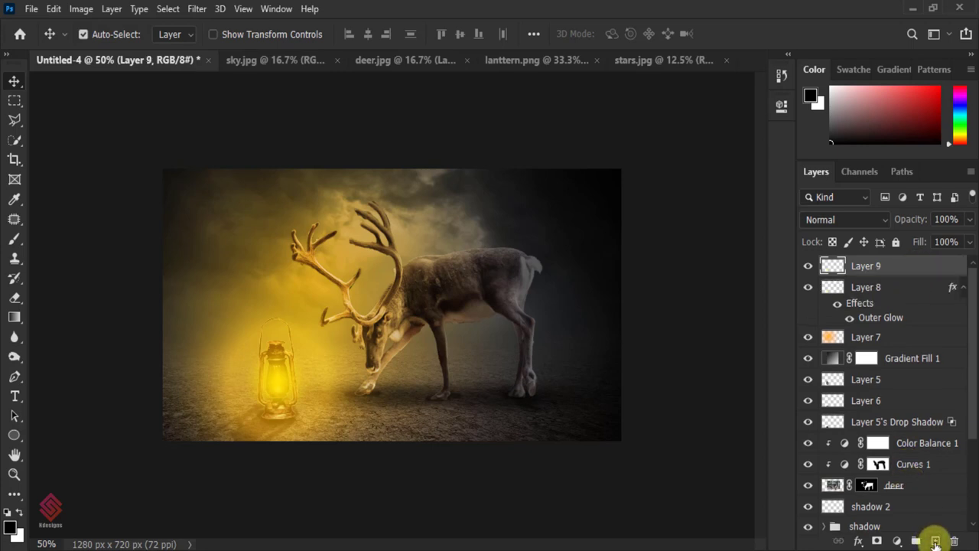
pyautogui.click(11, 526)
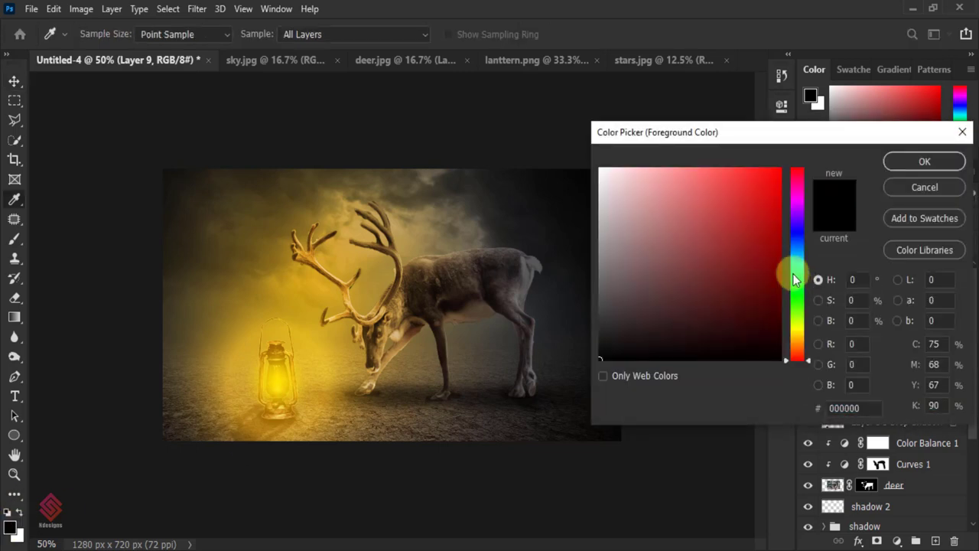
pyautogui.moveTo(794, 280); pyautogui.dragTo(794, 231)
pyautogui.click(761, 203)
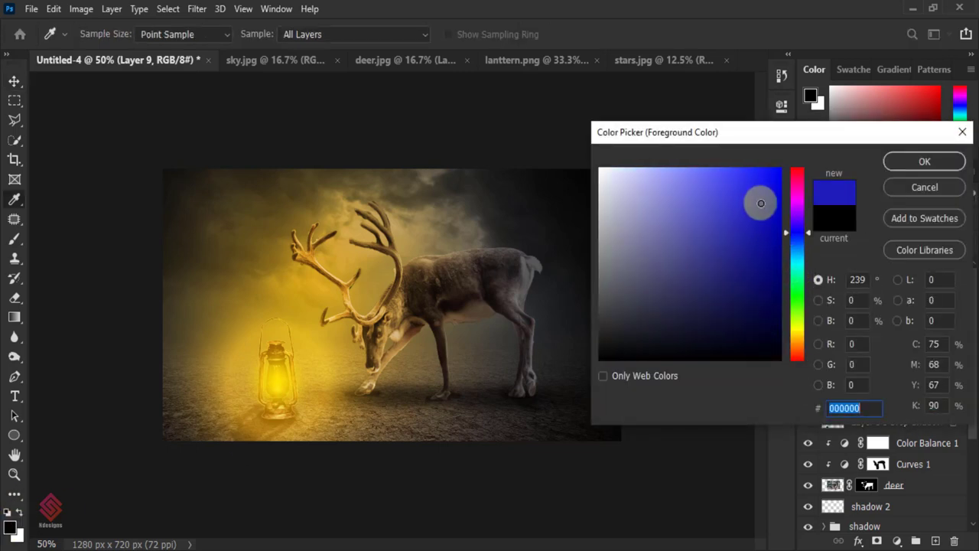
pyautogui.moveTo(761, 203); pyautogui.dragTo(782, 150)
pyautogui.moveTo(784, 232); pyautogui.dragTo(784, 248)
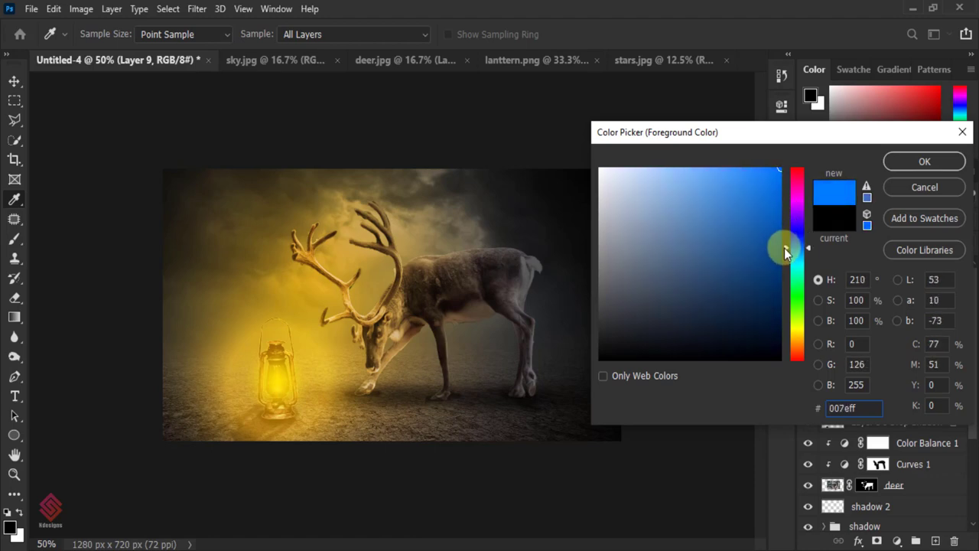
pyautogui.click(927, 165)
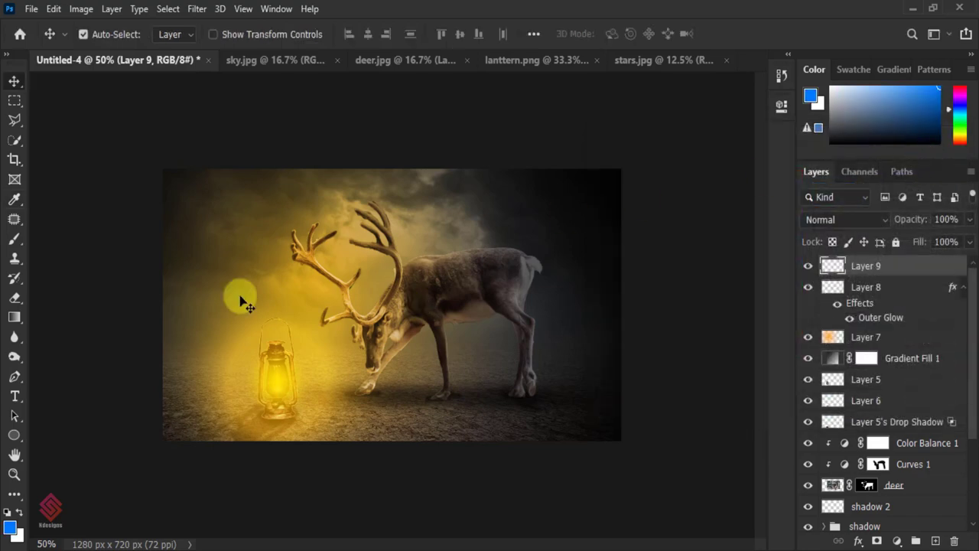
# Step: Draw a blue gradient from the top-right corner and fade Layer 9 to 44% opacity
pyautogui.click(14, 319)
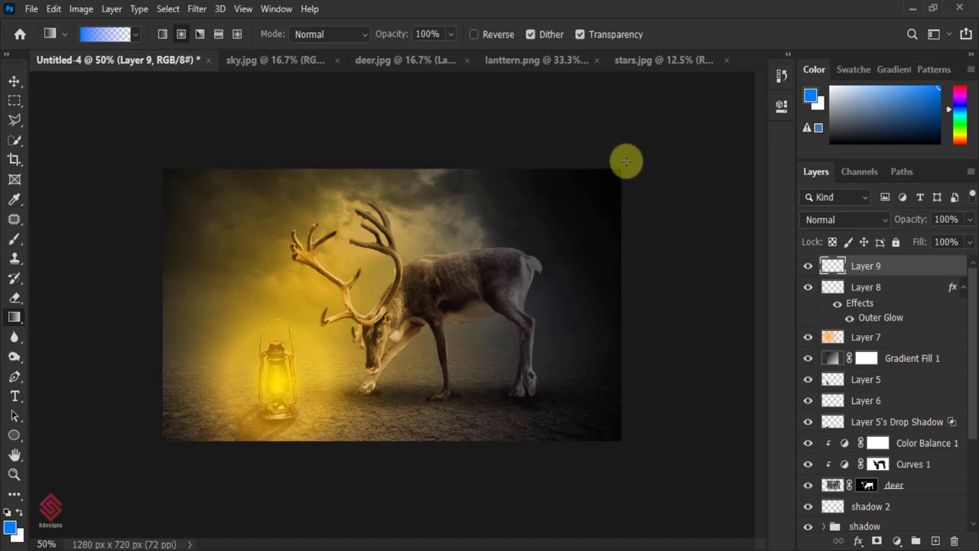
pyautogui.moveTo(618, 170); pyautogui.dragTo(435, 352)
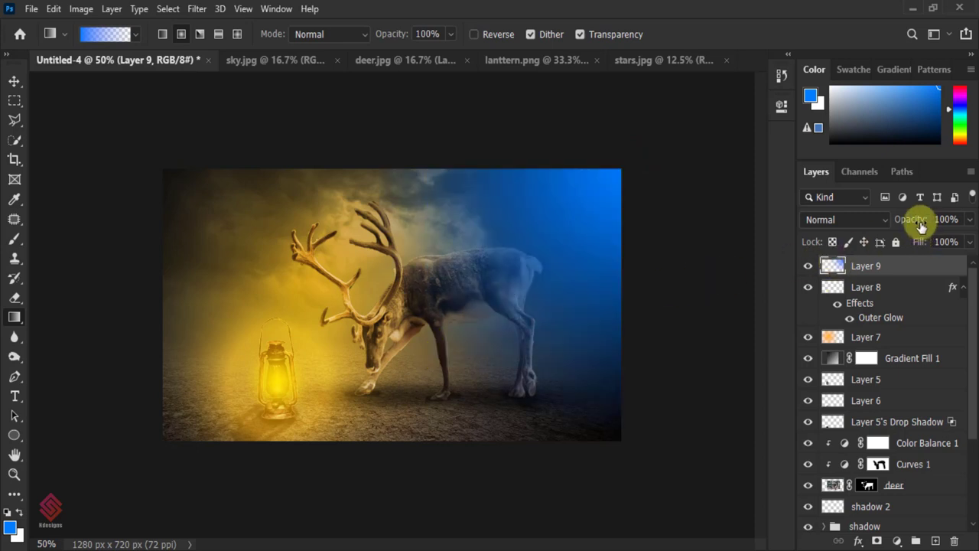
pyautogui.moveTo(920, 227); pyautogui.dragTo(912, 223)
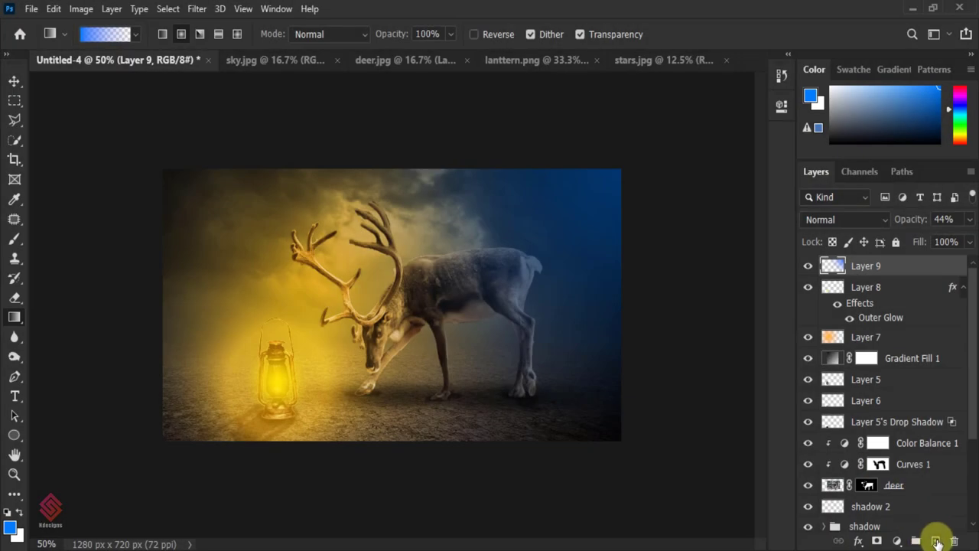
# Step: Add a new layer above Layer 9 and set the foreground colour to a lighter blue
pyautogui.click(935, 541)
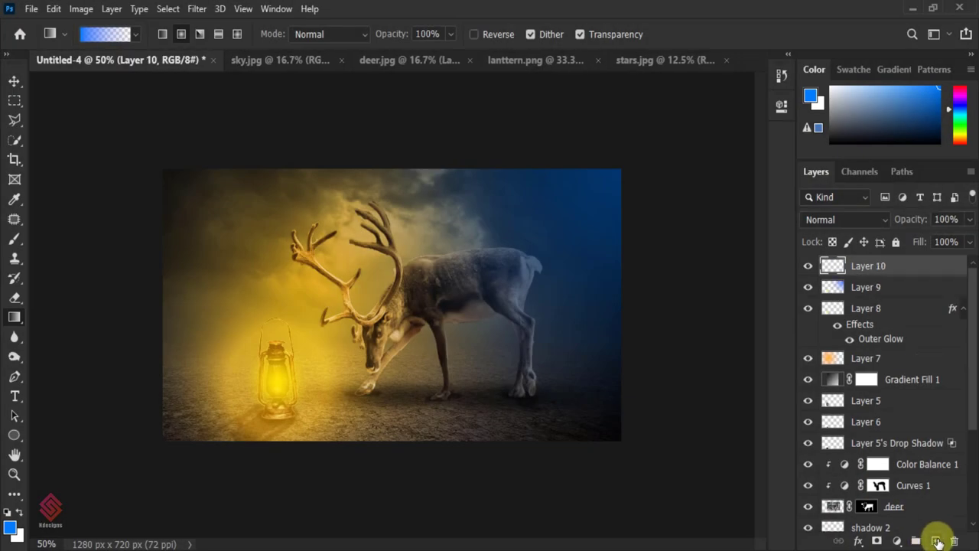
pyautogui.click(10, 527)
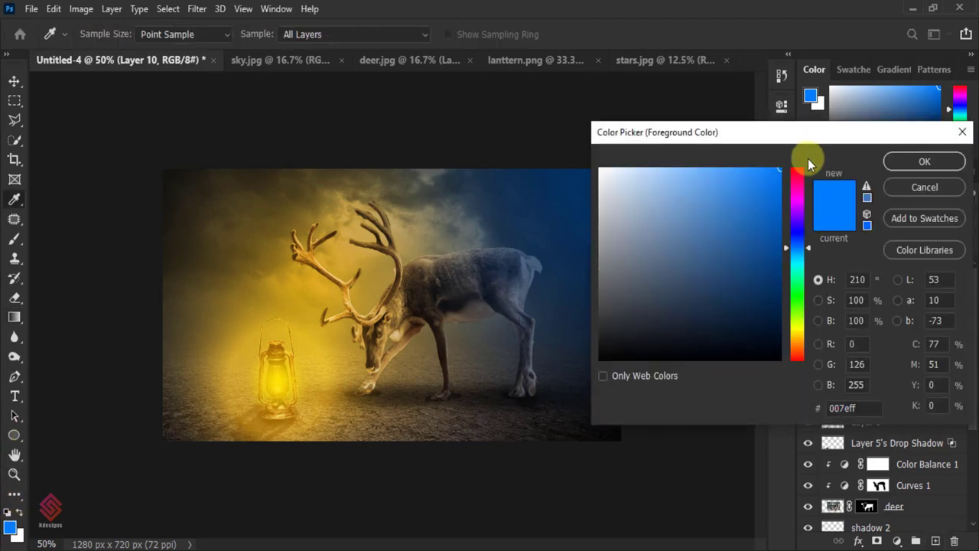
pyautogui.click(749, 174)
pyautogui.moveTo(749, 174); pyautogui.dragTo(712, 168)
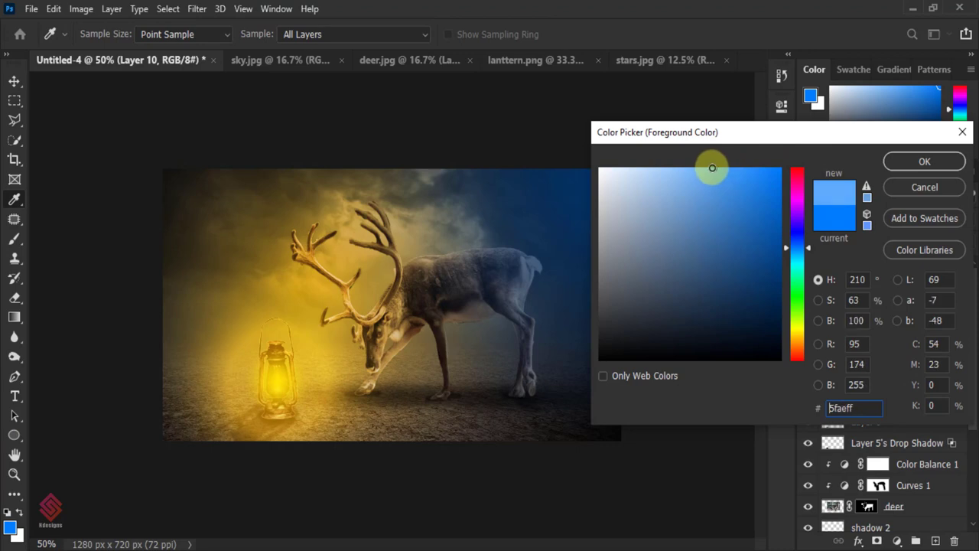
pyautogui.click(892, 161)
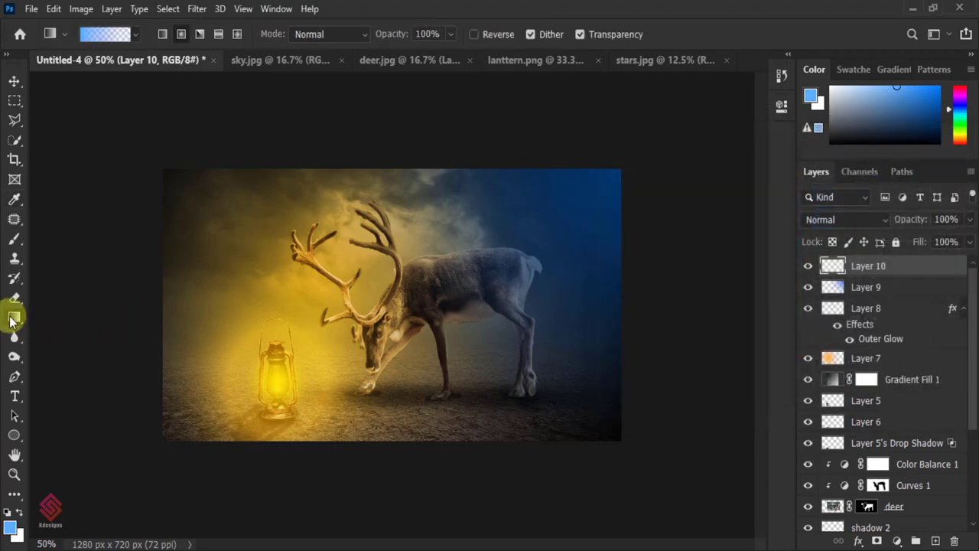
# Step: Draw a radial light-blue glow from the top-right corner and blend Layer 10 as Screen
pyautogui.click(180, 39)
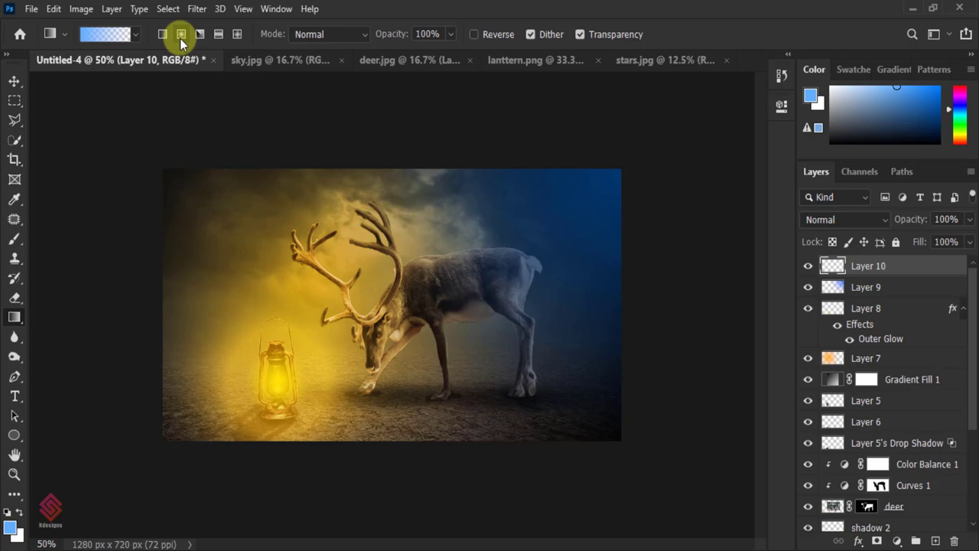
pyautogui.moveTo(621, 170); pyautogui.dragTo(562, 230)
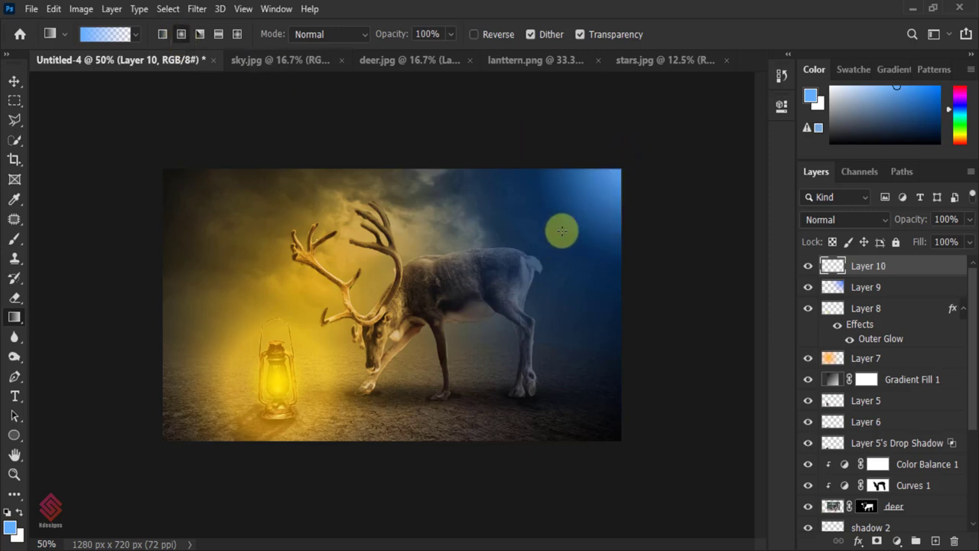
pyautogui.click(844, 220)
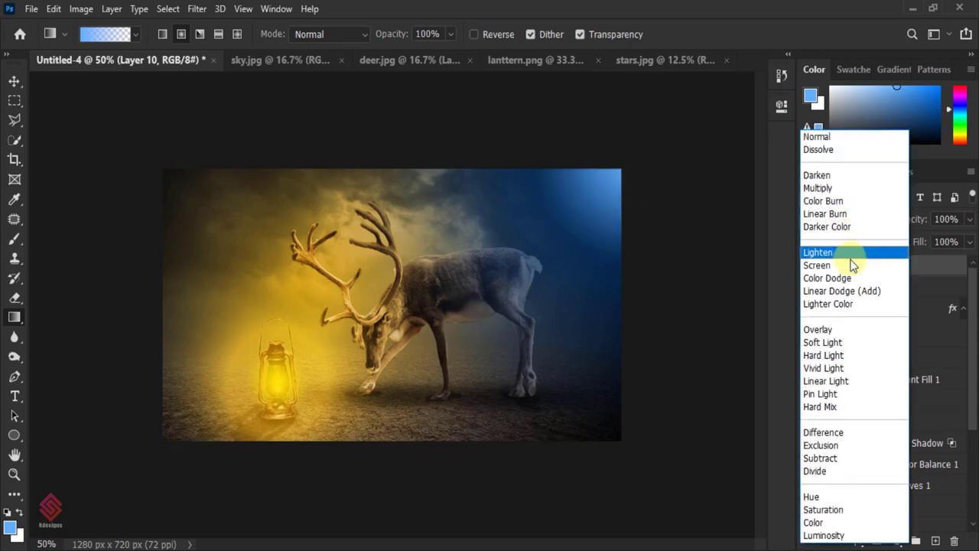
pyautogui.click(851, 265)
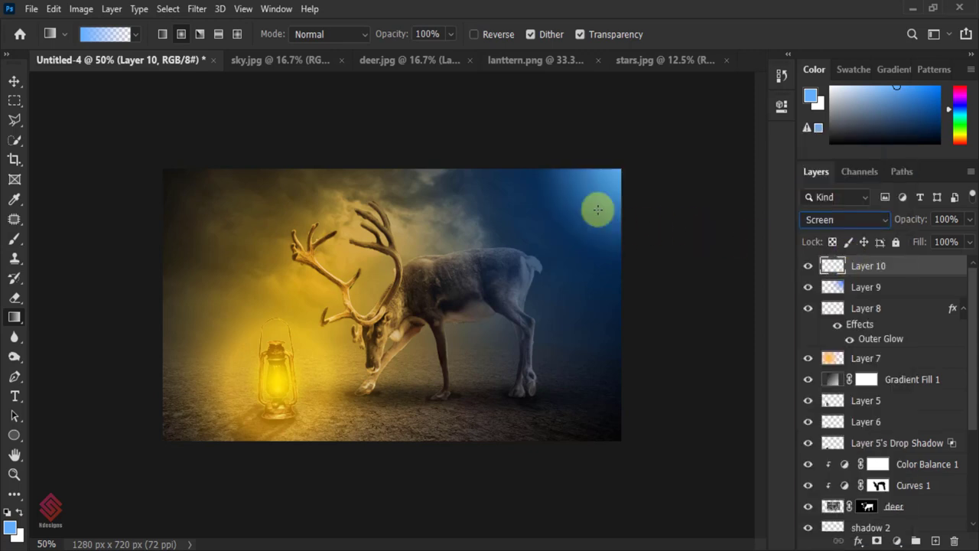
# Step: Scale and distort the blue glow into a diagonal beam slanting from top-right across the deer
pyautogui.hotkey('ctrl', 't')
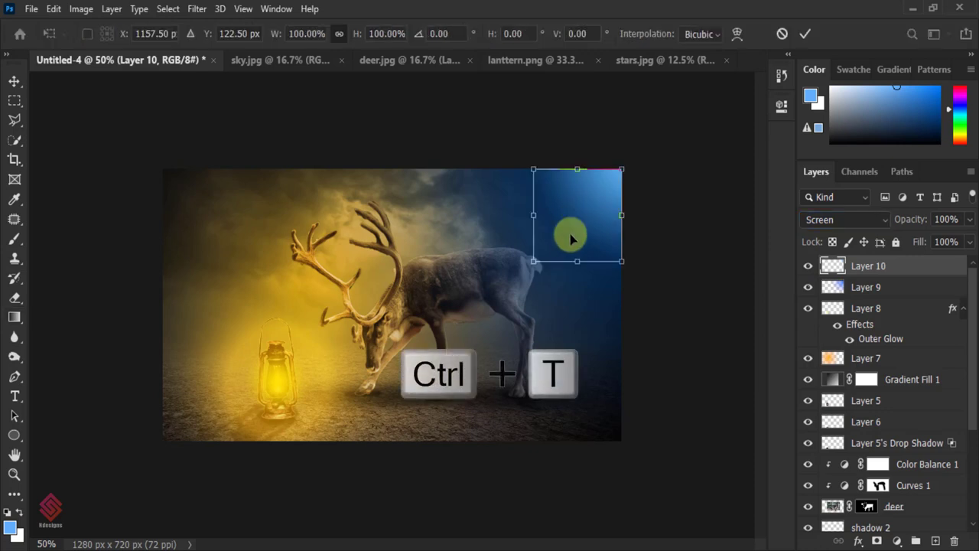
pyautogui.moveTo(533, 261); pyautogui.dragTo(518, 276)
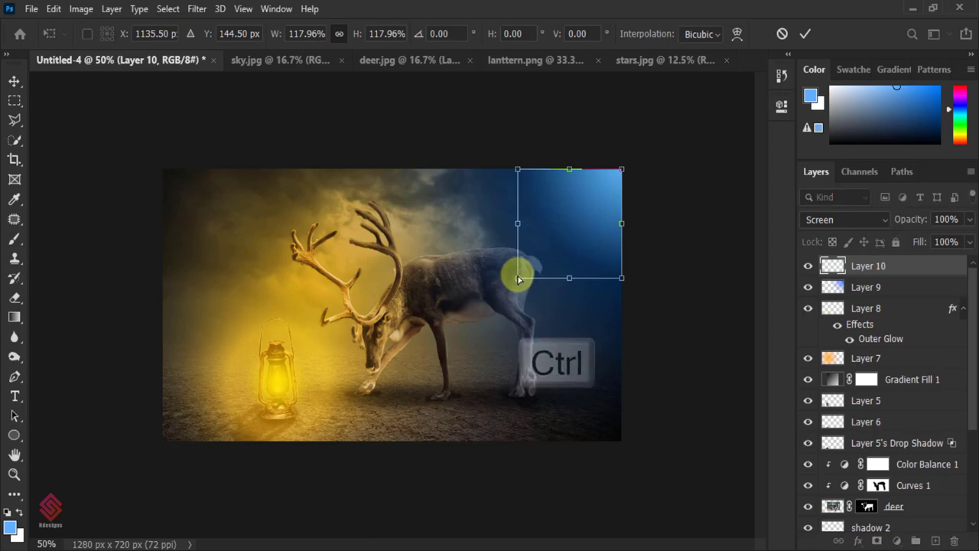
pyautogui.moveTo(518, 275)
pyautogui.mouseDown()
pyautogui.moveTo(418, 334)
pyautogui.moveTo(340, 544)
pyautogui.moveTo(164, 462)
pyautogui.moveTo(158, 494)
pyautogui.moveTo(174, 508)
pyautogui.mouseUp()
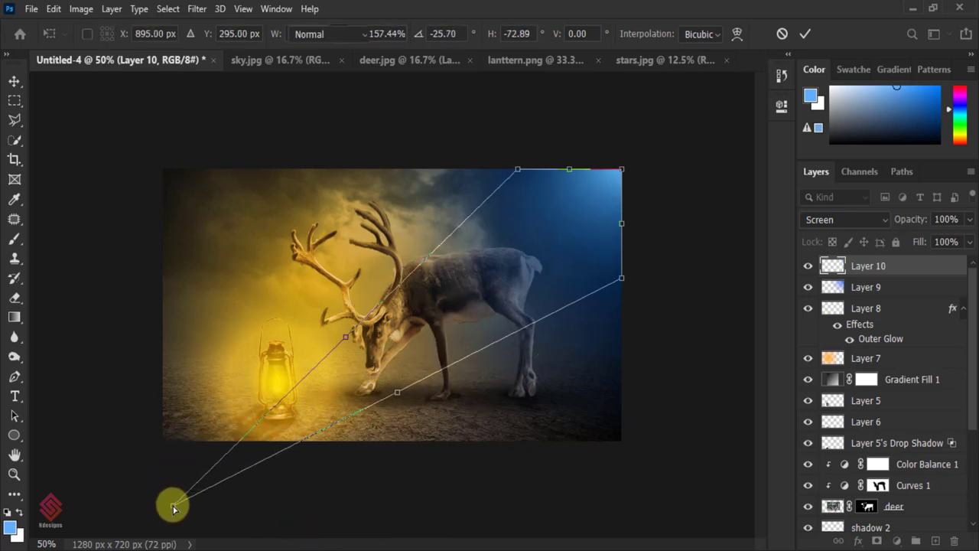
pyautogui.press('Return')
pyautogui.hotkey('ctrl', 't')
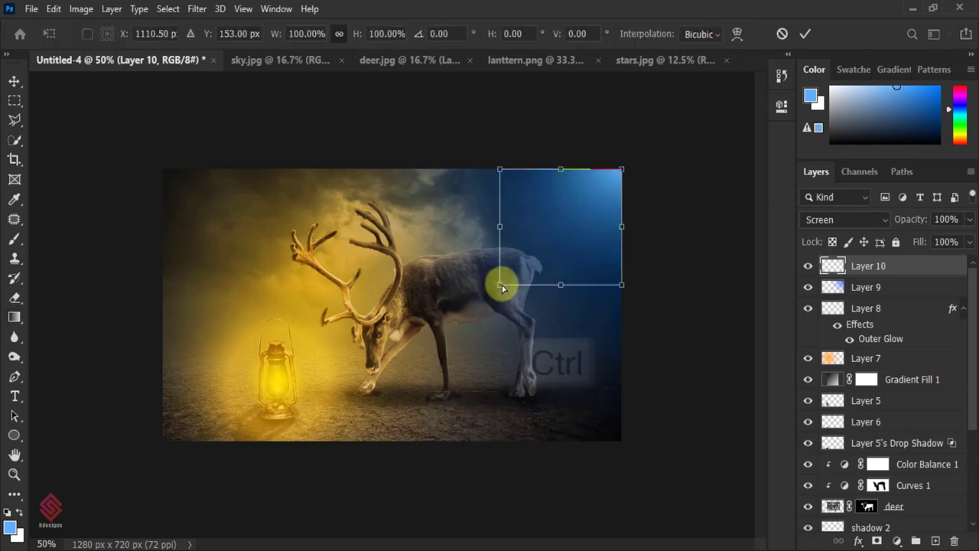
pyautogui.moveTo(503, 285)
pyautogui.mouseDown()
pyautogui.moveTo(326, 457)
pyautogui.moveTo(356, 550)
pyautogui.moveTo(230, 540)
pyautogui.mouseUp()
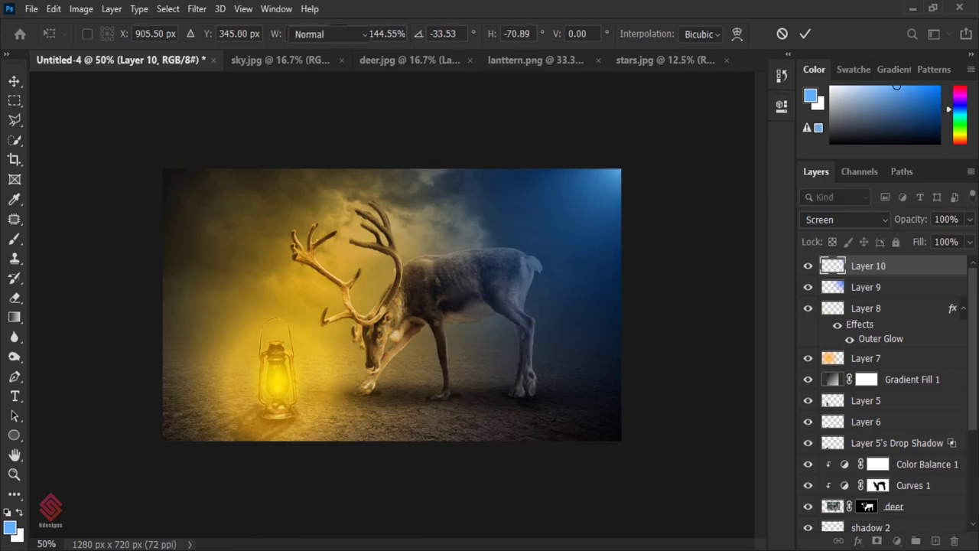
pyautogui.press('g')
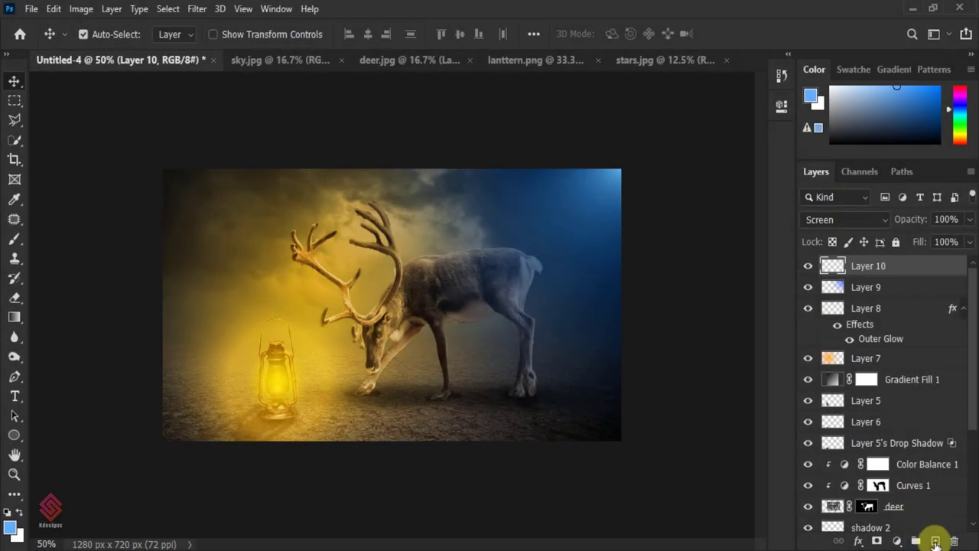
# Step: Add Layer 11 in Soft Light mode and set the Brush to 21% opacity
pyautogui.click(935, 542)
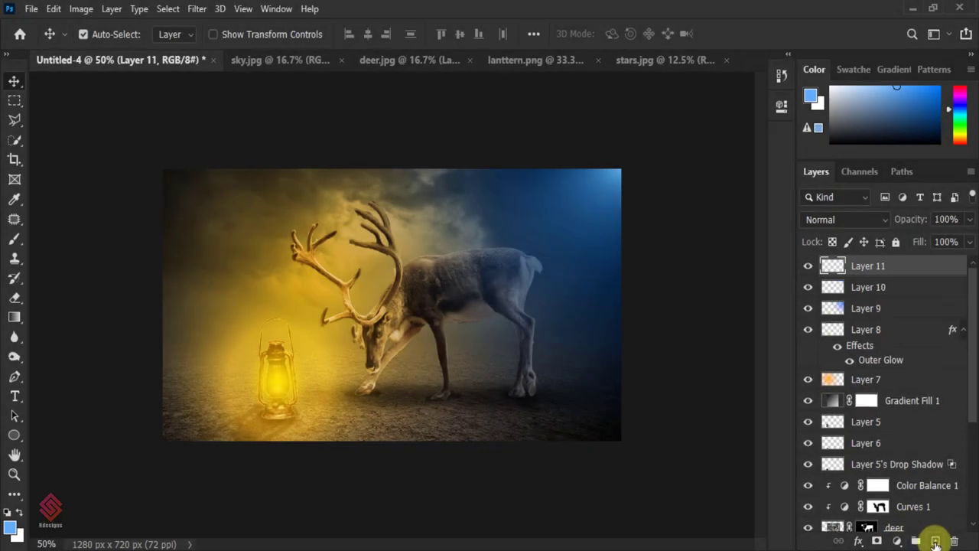
pyautogui.click(14, 240)
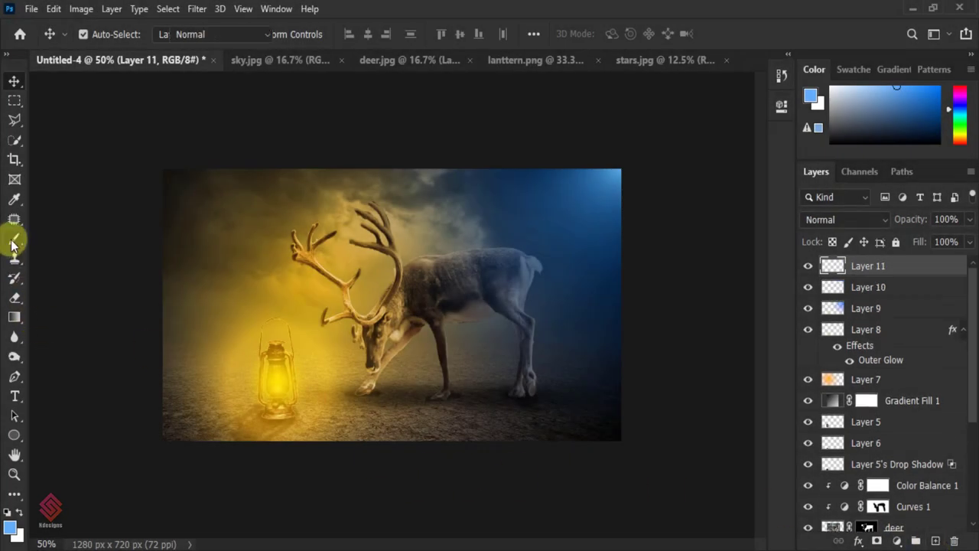
pyautogui.moveTo(300, 34); pyautogui.dragTo(283, 38)
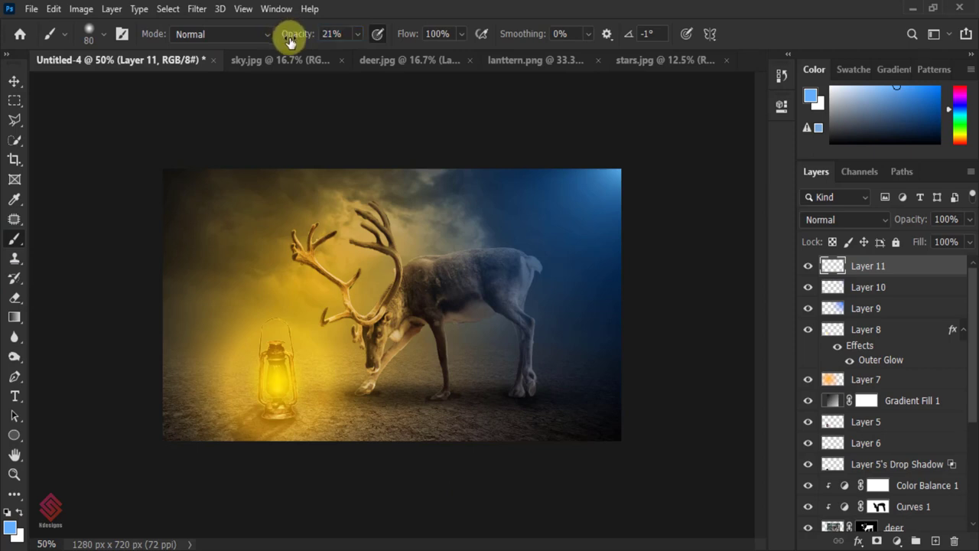
pyautogui.click(832, 221)
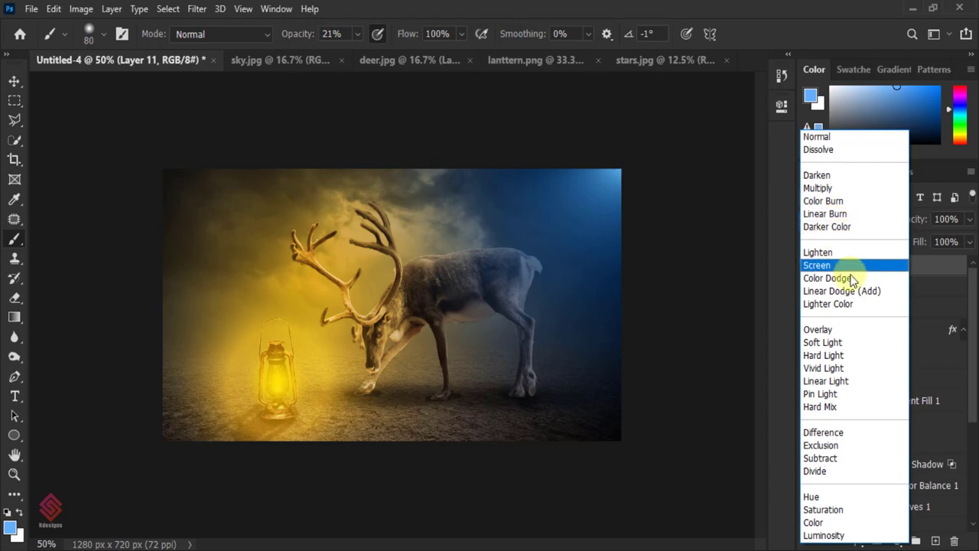
pyautogui.click(843, 343)
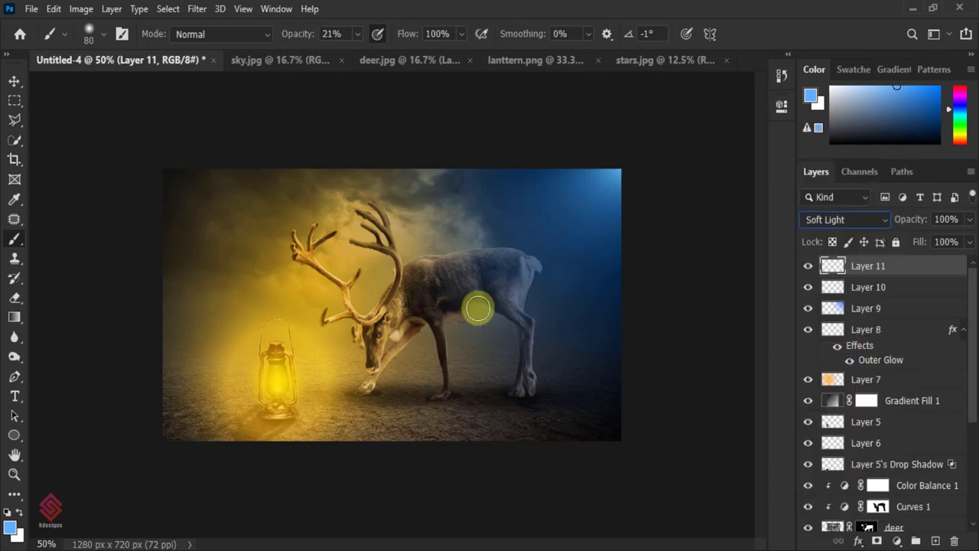
# Step: Paint blue light along the deer's back with a 95 px brush
pyautogui.moveTo(509, 269); pyautogui.dragTo(491, 258)
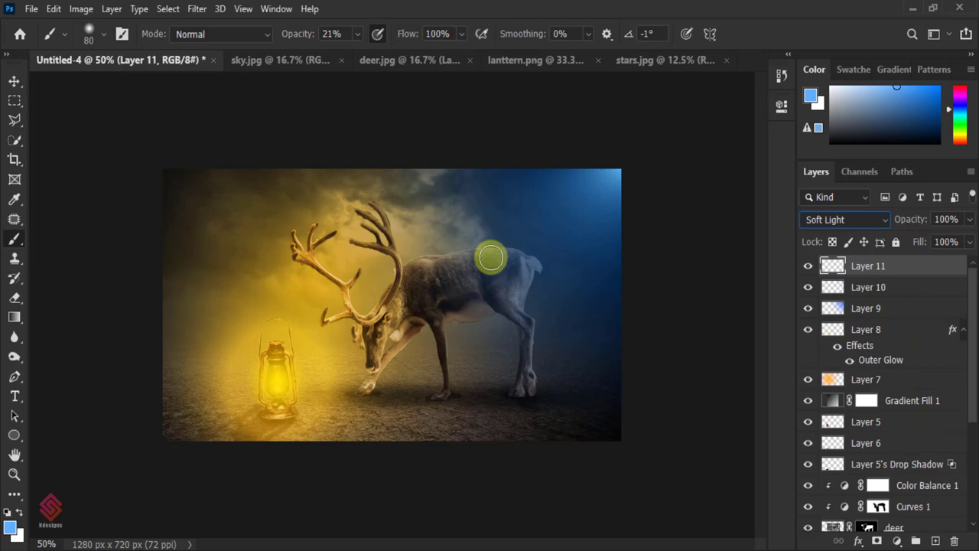
pyautogui.click(90, 34)
pyautogui.moveTo(119, 81); pyautogui.dragTo(126, 85)
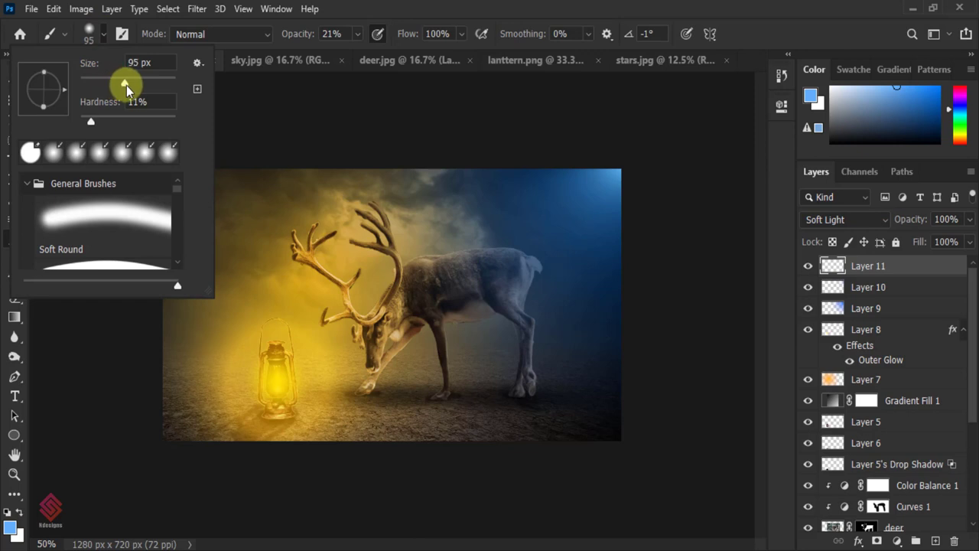
pyautogui.click(90, 34)
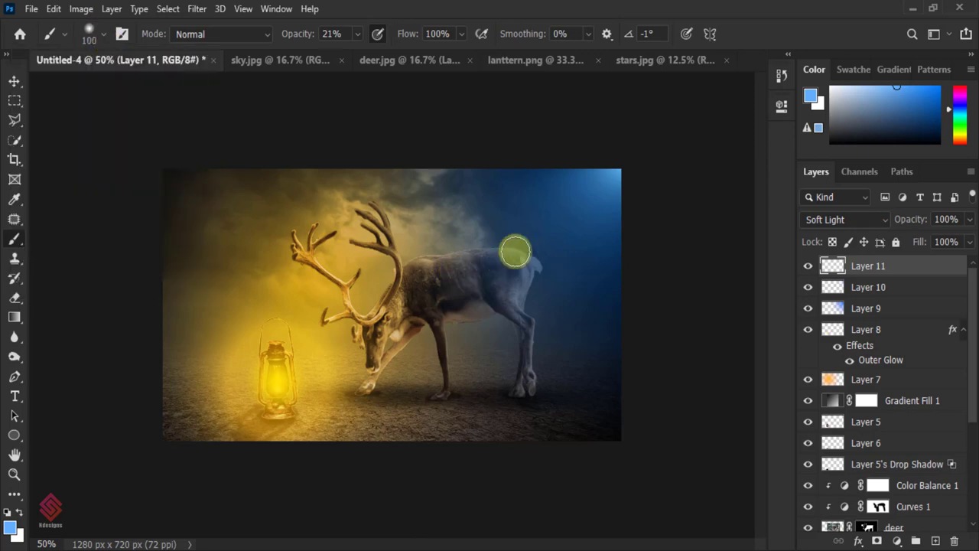
pyautogui.moveTo(515, 251)
pyautogui.mouseDown()
pyautogui.moveTo(499, 262)
pyautogui.moveTo(515, 271)
pyautogui.moveTo(525, 362)
pyautogui.moveTo(522, 267)
pyautogui.moveTo(434, 260)
pyautogui.mouseUp()
# Step: Lower Layer 11's opacity to 49%
pyautogui.click(951, 219)
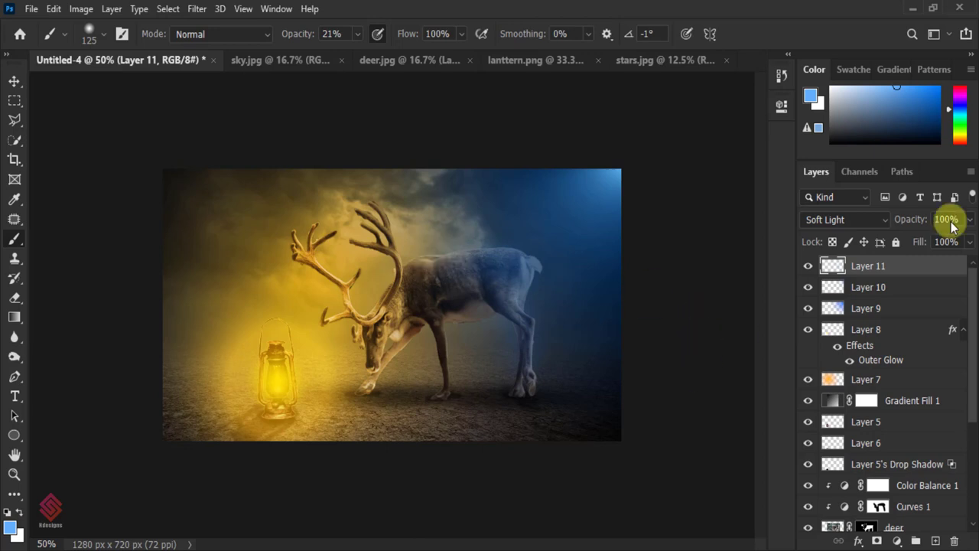
pyautogui.moveTo(918, 220); pyautogui.dragTo(909, 232)
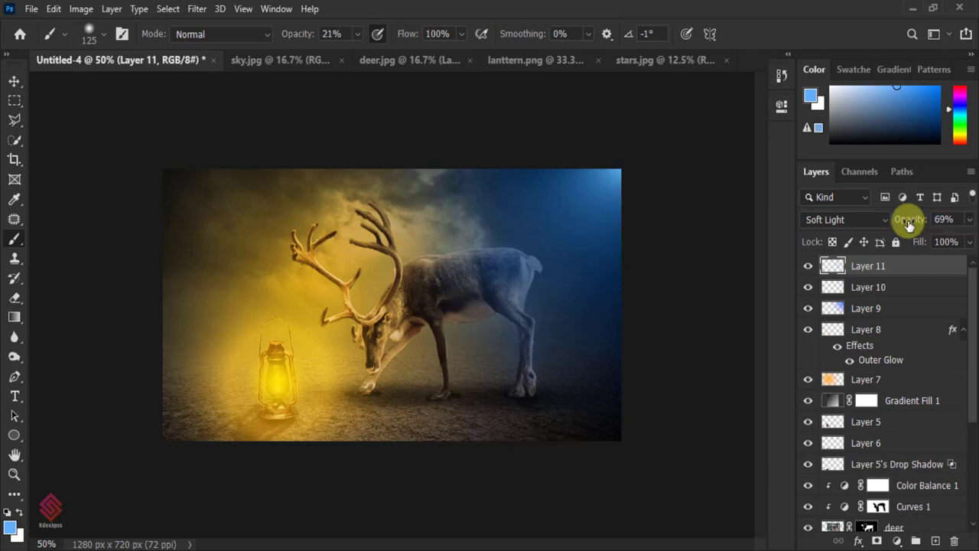
pyautogui.moveTo(906, 226); pyautogui.dragTo(909, 226)
pyautogui.moveTo(909, 223); pyautogui.dragTo(915, 221)
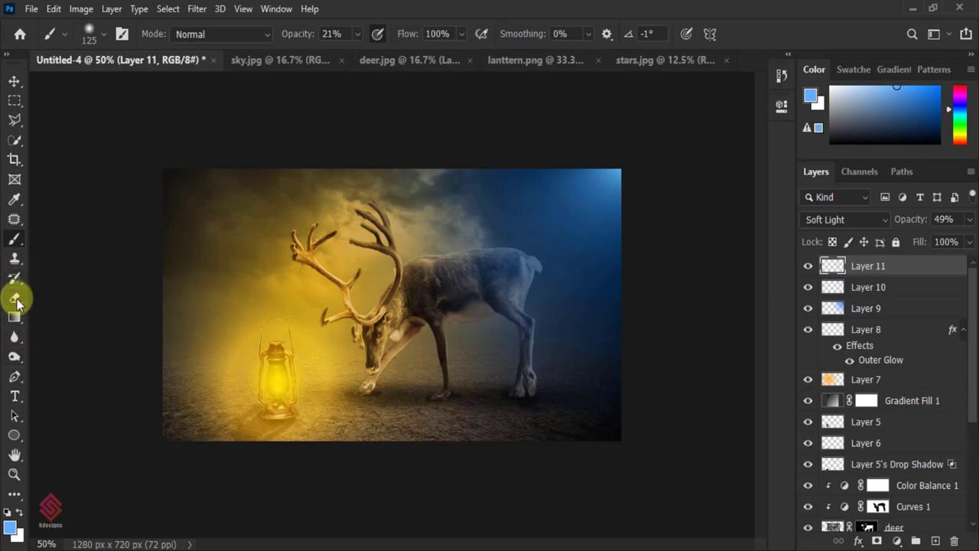
pyautogui.click(15, 297)
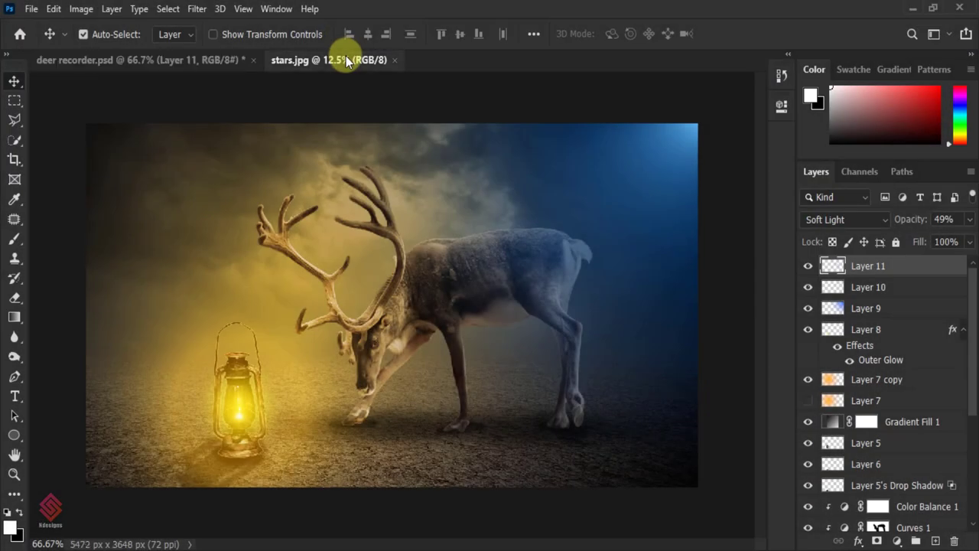
# Step: Bring the stars photo into the deer document and scale it to cover the canvas
pyautogui.click(346, 60)
pyautogui.moveTo(400, 293)
pyautogui.mouseDown()
pyautogui.moveTo(230, 95)
pyautogui.moveTo(390, 339)
pyautogui.mouseUp()
pyautogui.hotkey('ctrl', '-')
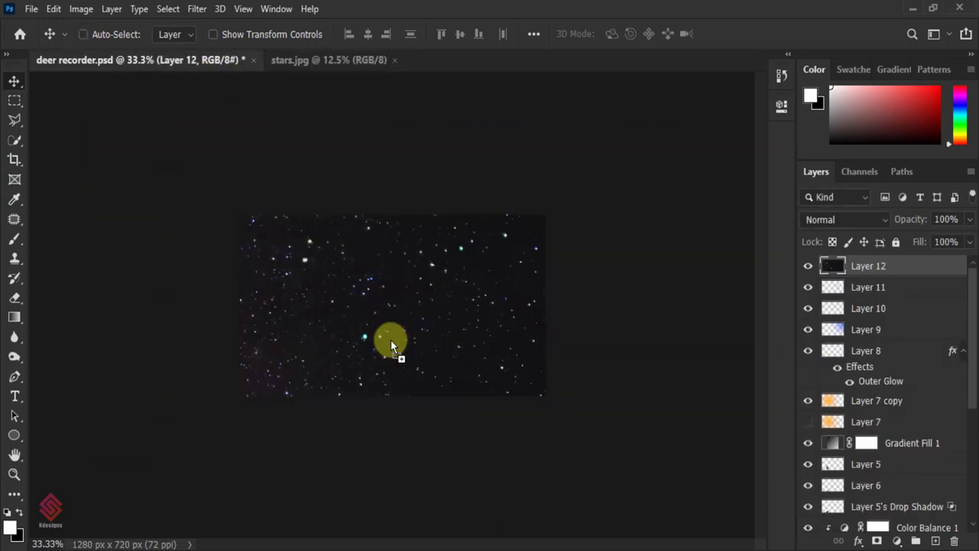
pyautogui.hotkey('ctrl', '-')
pyautogui.hotkey('ctrl', 't')
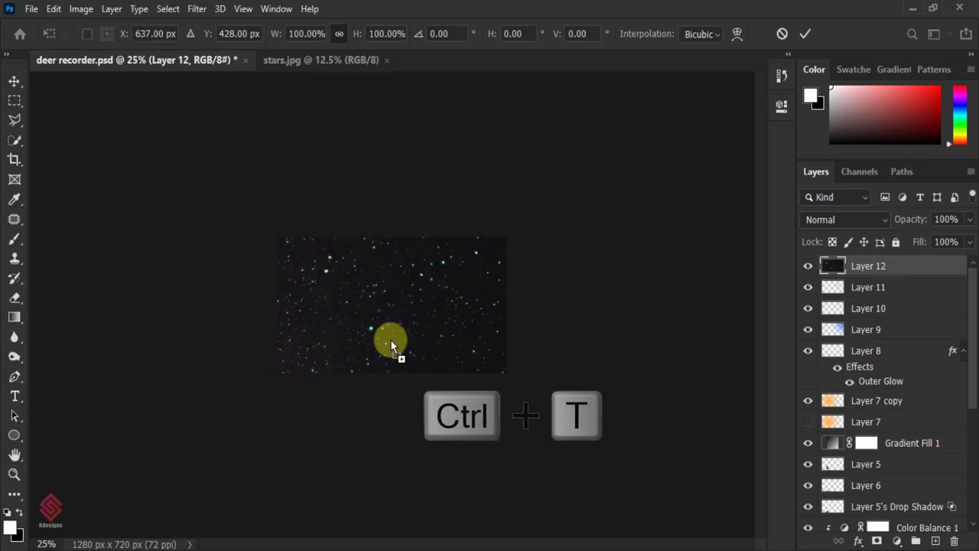
pyautogui.hotkey('ctrl', '-')
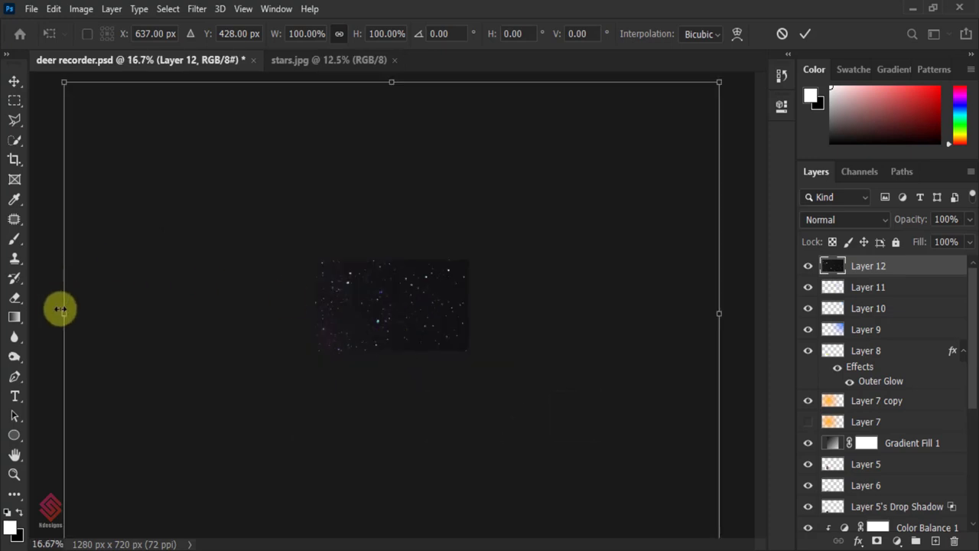
pyautogui.moveTo(64, 313); pyautogui.dragTo(609, 313)
pyautogui.moveTo(703, 303)
pyautogui.mouseDown()
pyautogui.moveTo(477, 312)
pyautogui.moveTo(449, 297)
pyautogui.mouseUp()
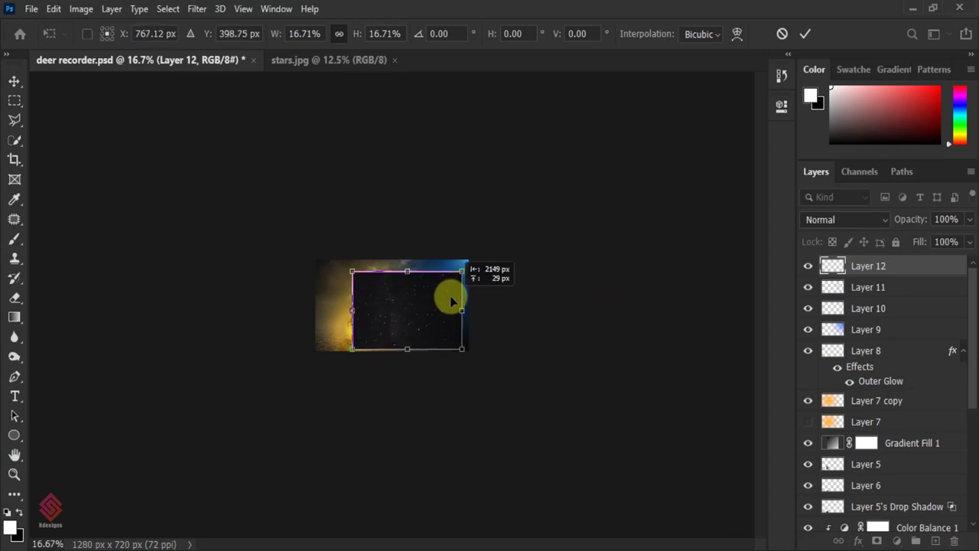
pyautogui.hotkey('ctrl', '0')
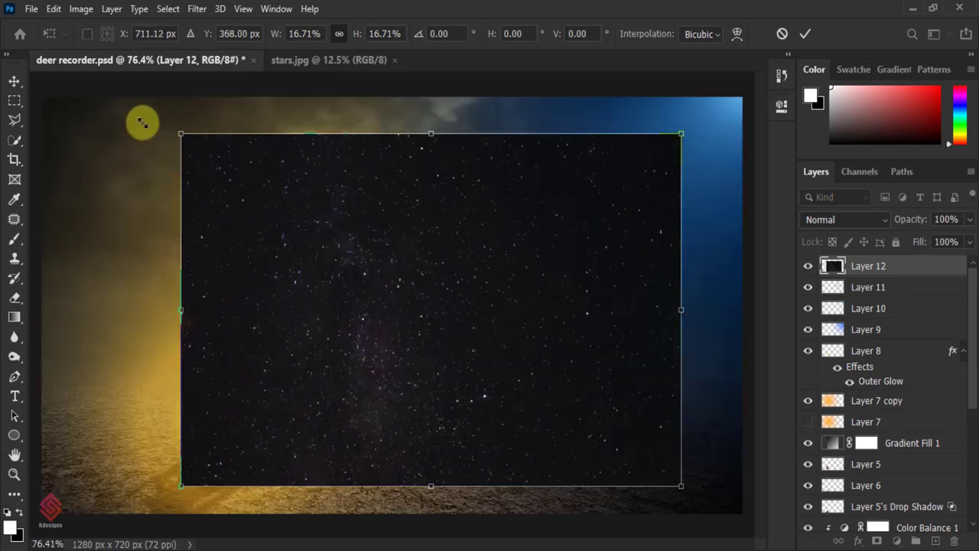
pyautogui.moveTo(180, 135); pyautogui.dragTo(78, 63)
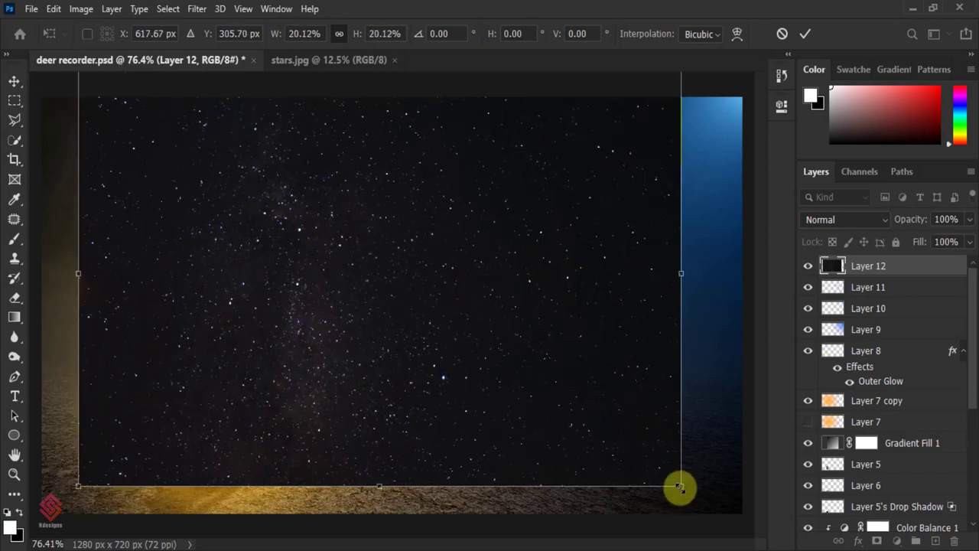
pyautogui.moveTo(681, 486); pyautogui.dragTo(728, 520)
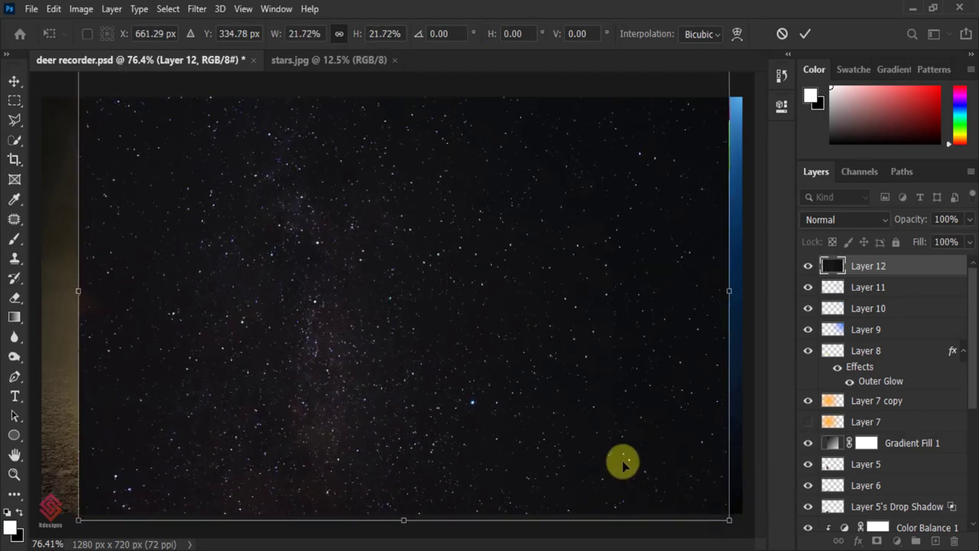
pyautogui.hotkey('ctrl', '-')
pyautogui.hotkey('ctrl', '-')
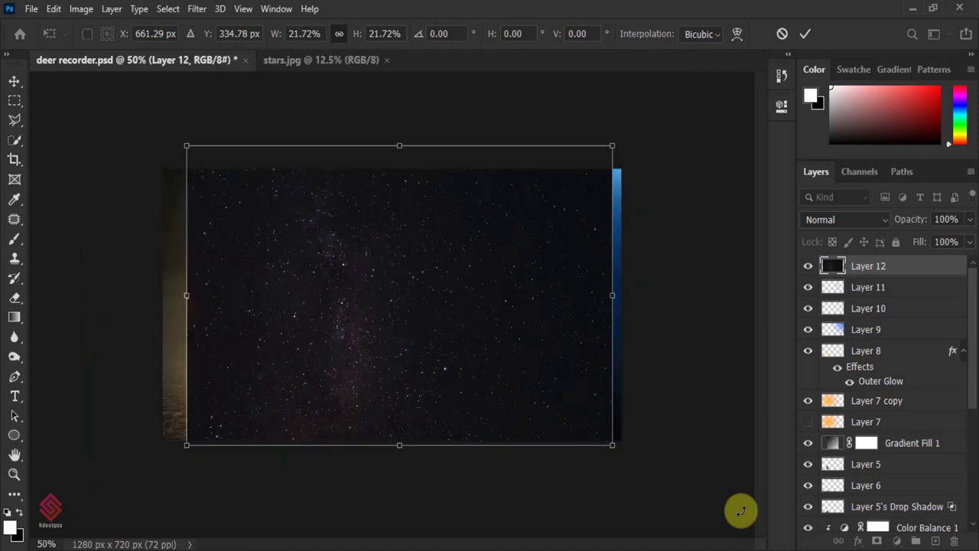
pyautogui.moveTo(612, 444); pyautogui.dragTo(660, 465)
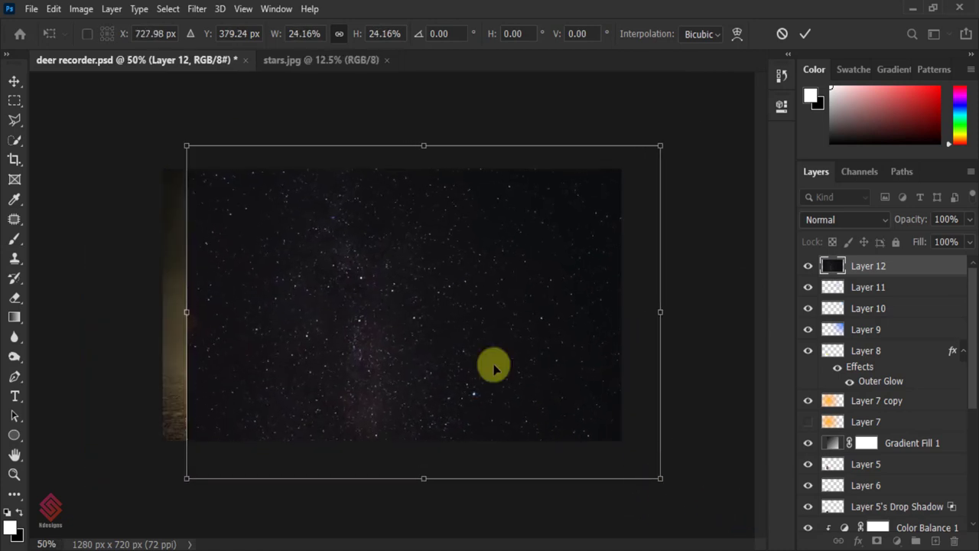
pyautogui.moveTo(474, 351); pyautogui.dragTo(444, 346)
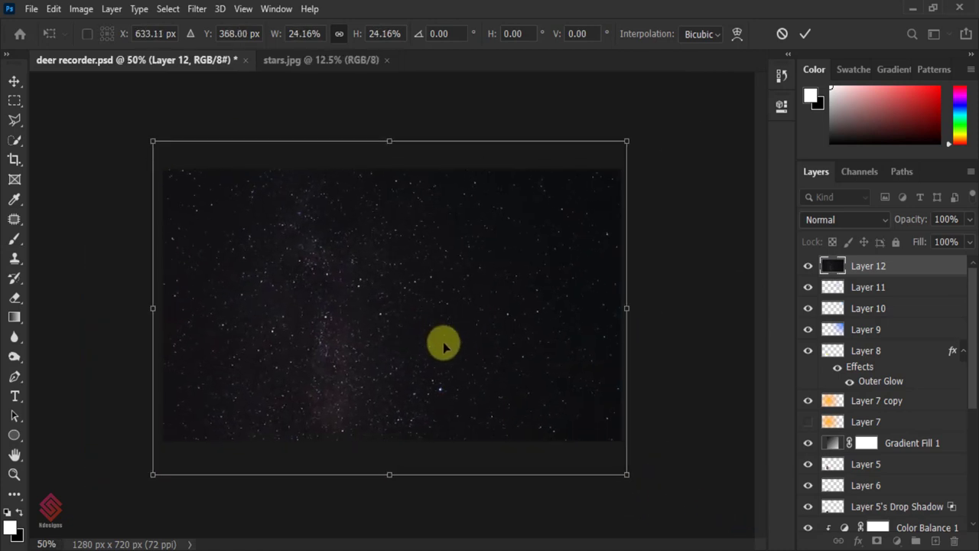
pyautogui.press('Return')
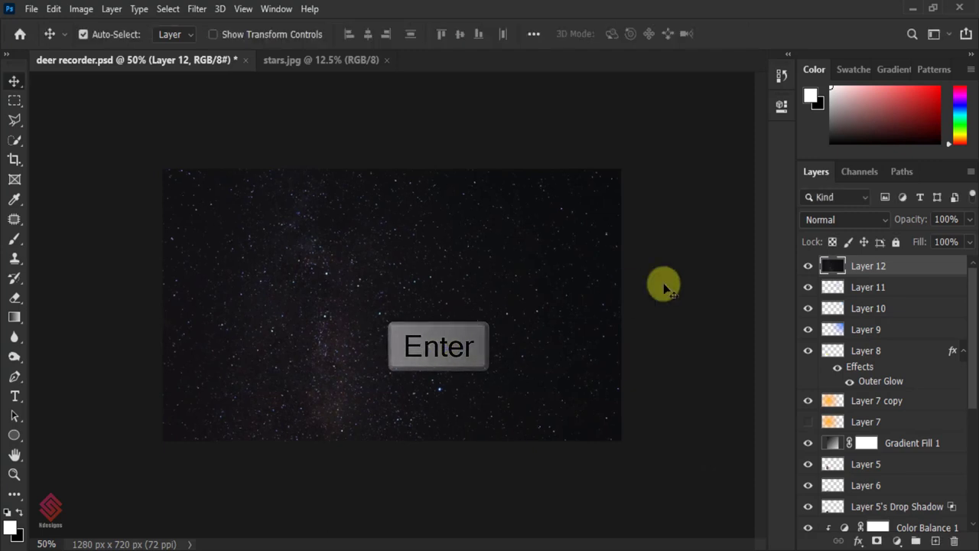
# Step: Blend the stars layer as Color Dodge, flip it horizontally and reposition it
pyautogui.click(858, 218)
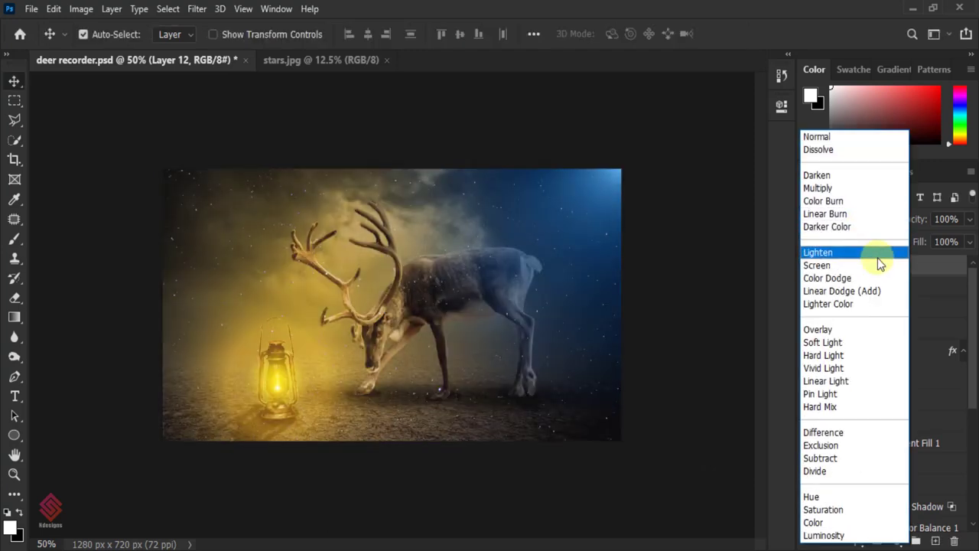
pyautogui.click(884, 280)
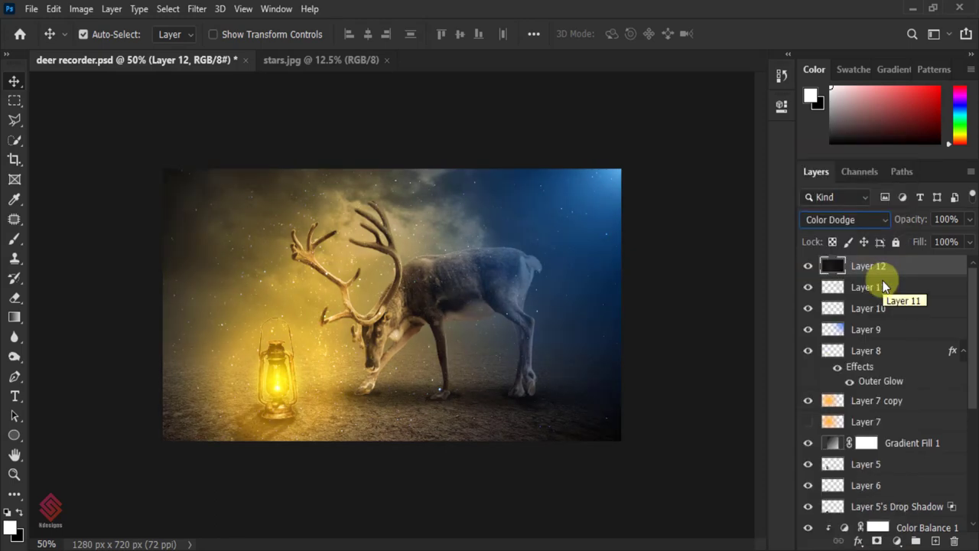
pyautogui.hotkey('ctrl', 't')
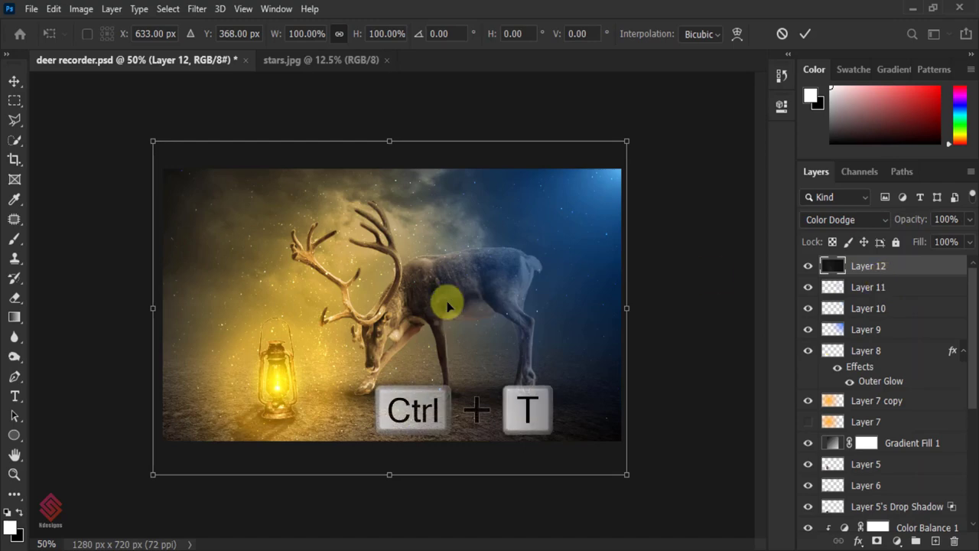
pyautogui.moveTo(371, 262); pyautogui.dragTo(395, 298)
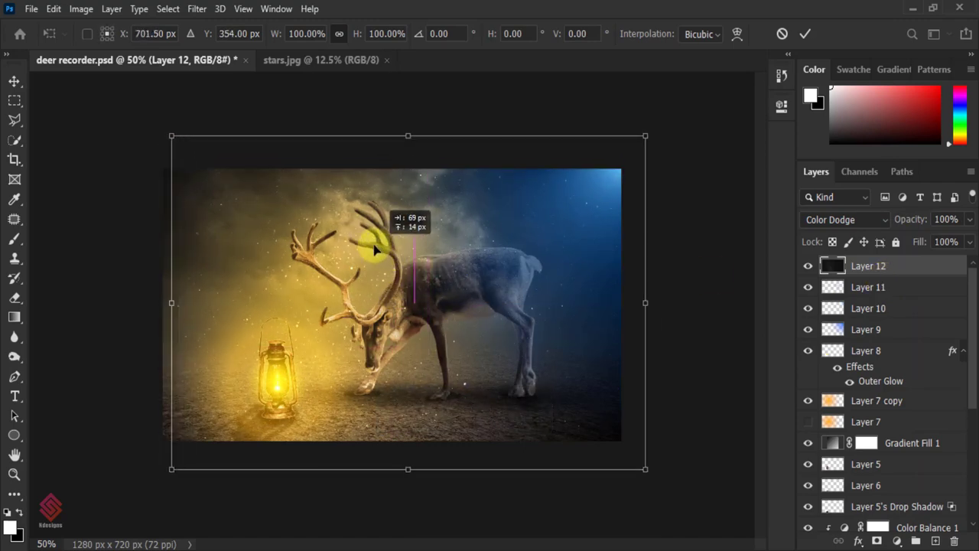
pyautogui.moveTo(395, 298); pyautogui.dragTo(373, 253)
pyautogui.rightClick(360, 249)
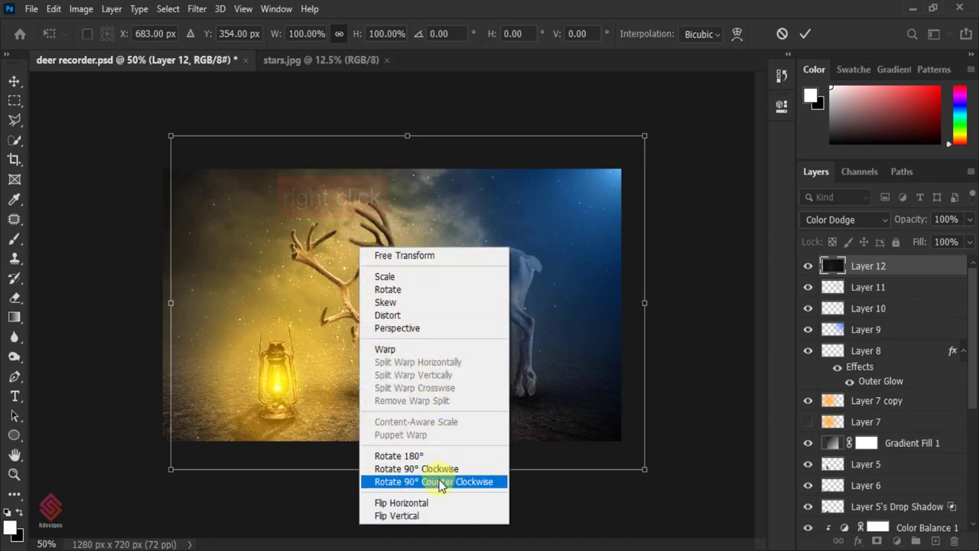
pyautogui.click(441, 506)
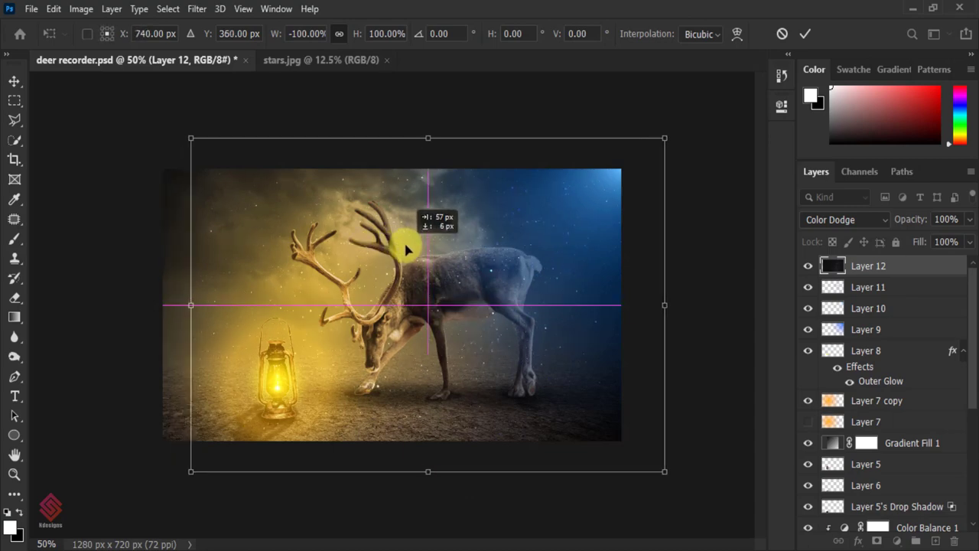
pyautogui.moveTo(386, 245); pyautogui.dragTo(408, 258)
pyautogui.moveTo(191, 149); pyautogui.dragTo(164, 131)
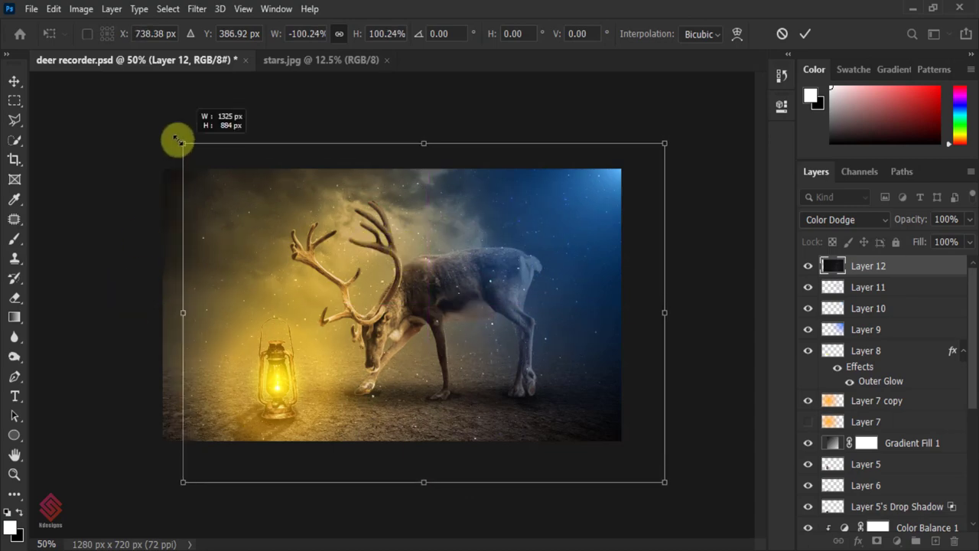
pyautogui.moveTo(297, 227)
pyautogui.mouseDown()
pyautogui.moveTo(329, 217)
pyautogui.moveTo(328, 202)
pyautogui.mouseUp()
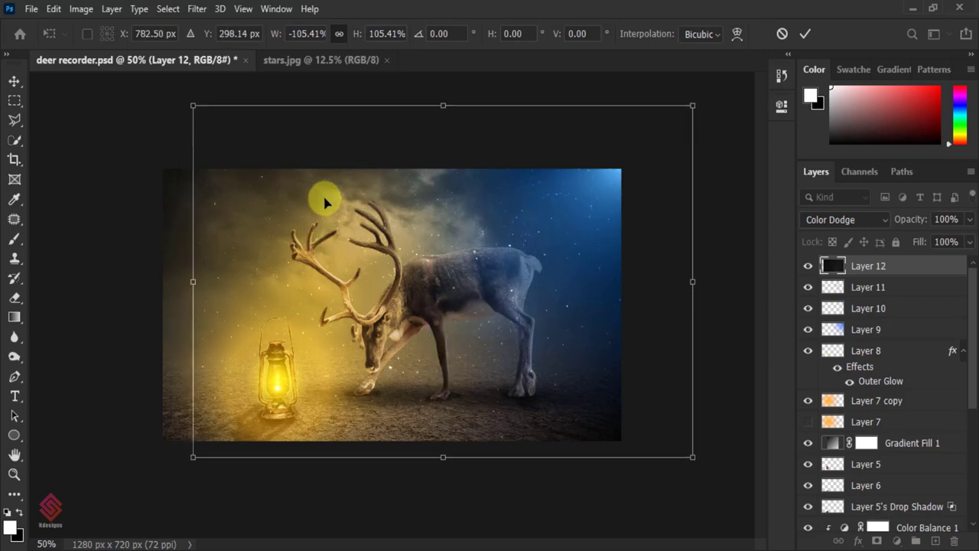
pyautogui.press('Return')
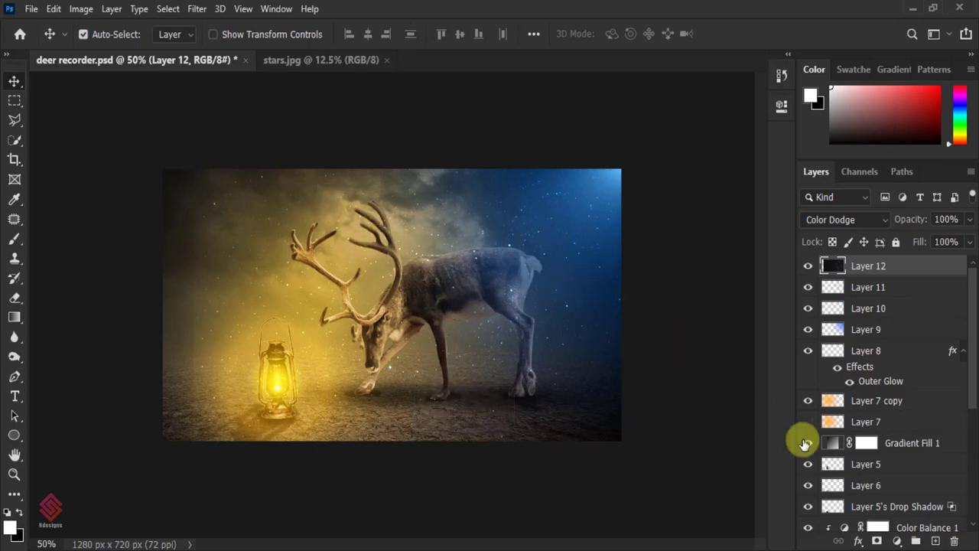
# Step: Add a white mask to Layer 12 and pick a black Soft Round brush at 0% hardness
pyautogui.click(878, 542)
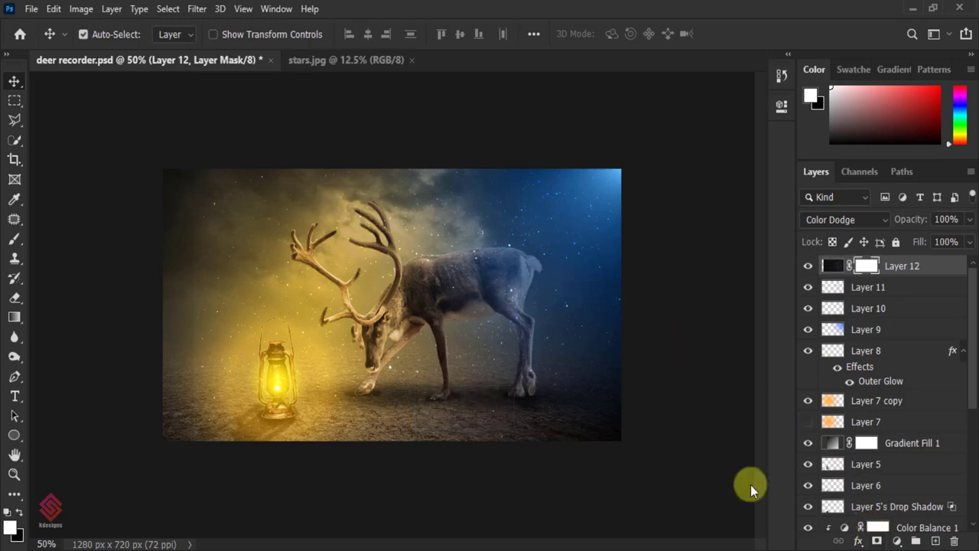
pyautogui.click(16, 240)
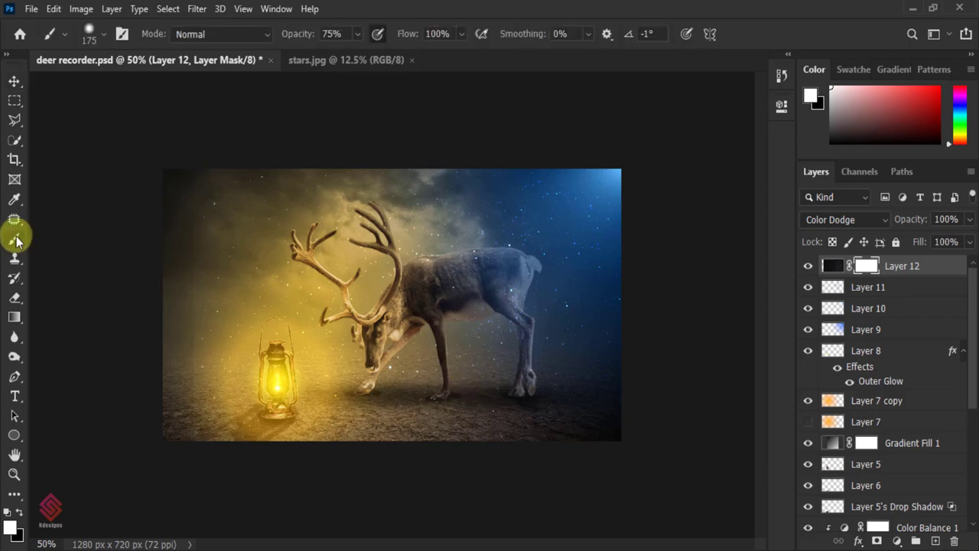
pyautogui.click(19, 509)
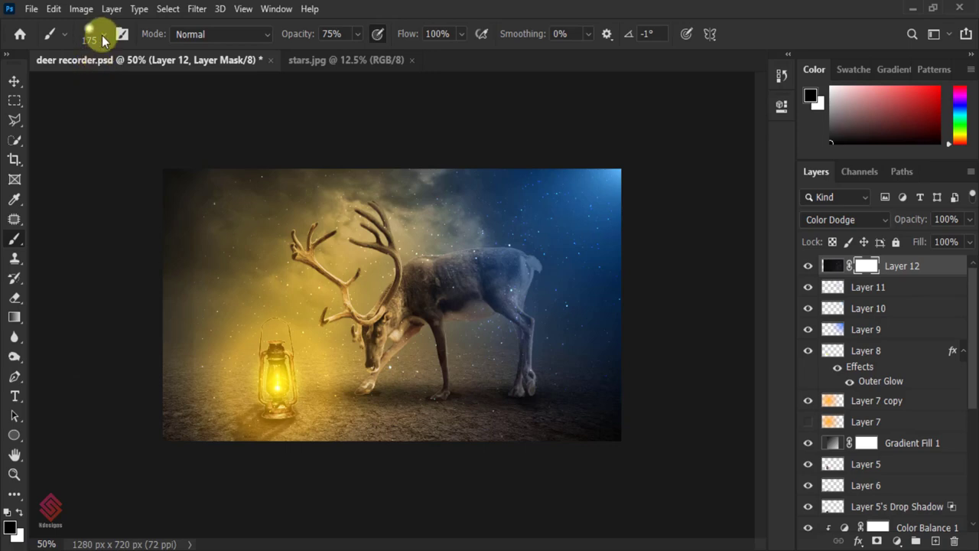
pyautogui.click(102, 35)
pyautogui.click(69, 230)
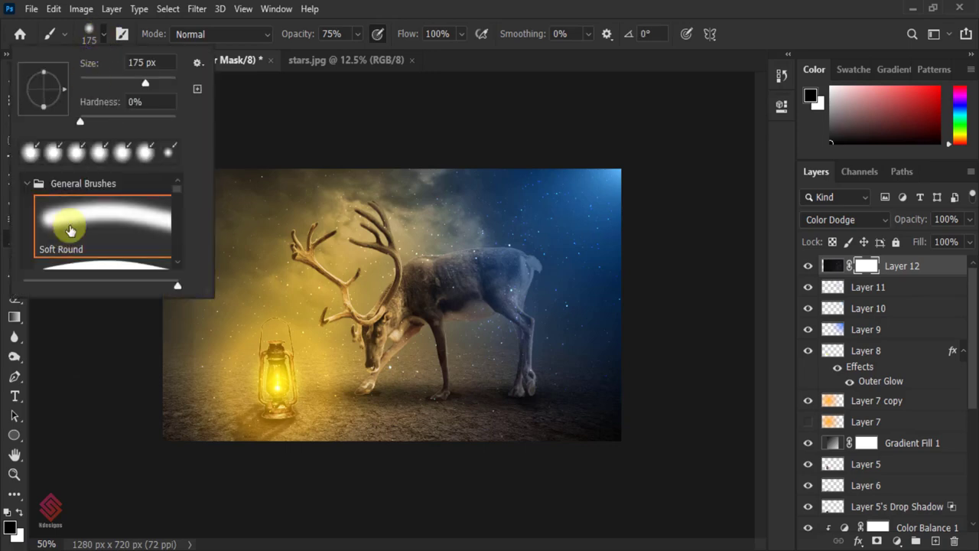
pyautogui.click(95, 34)
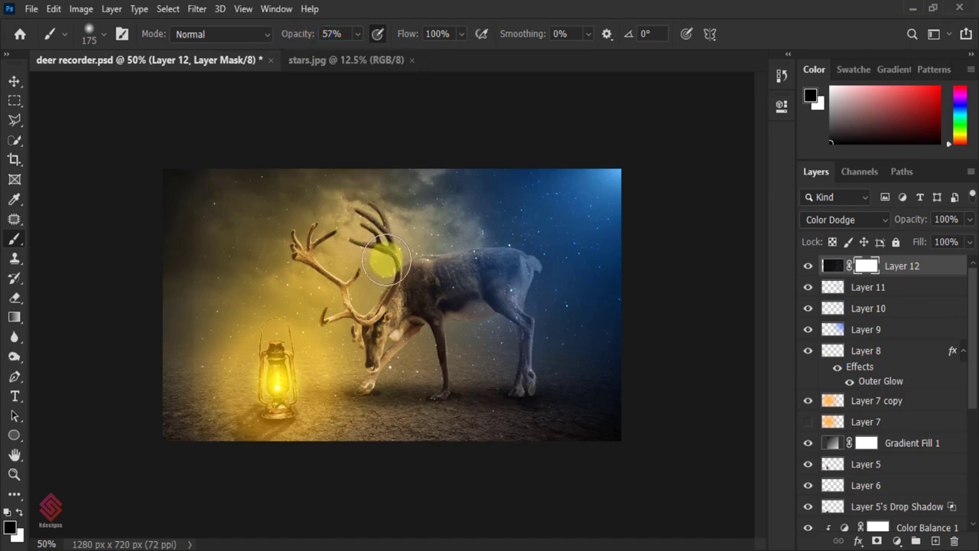
# Step: Paint Layer 12's mask at 81% brush opacity, then lower the layer opacity to 66%
pyautogui.press(']')
pyautogui.press(']')
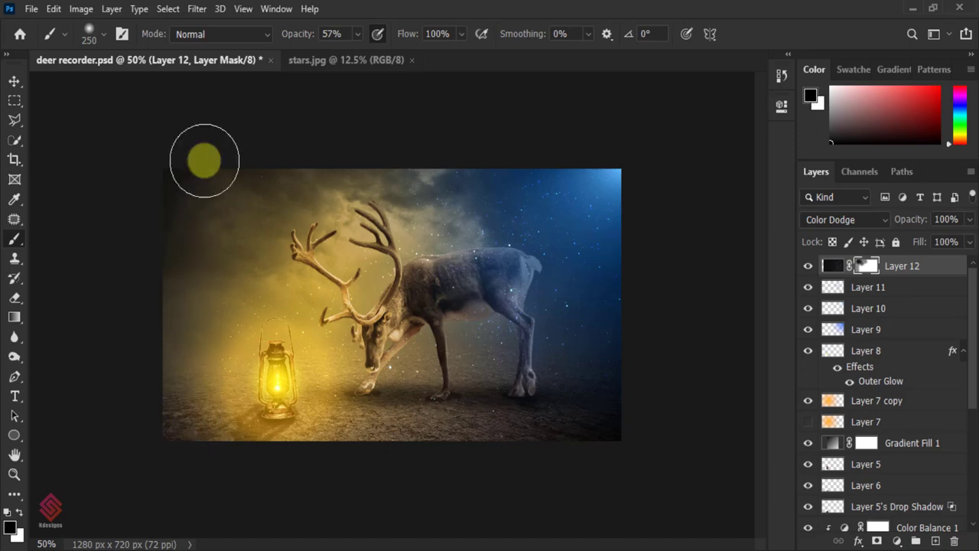
pyautogui.moveTo(307, 33); pyautogui.dragTo(325, 33)
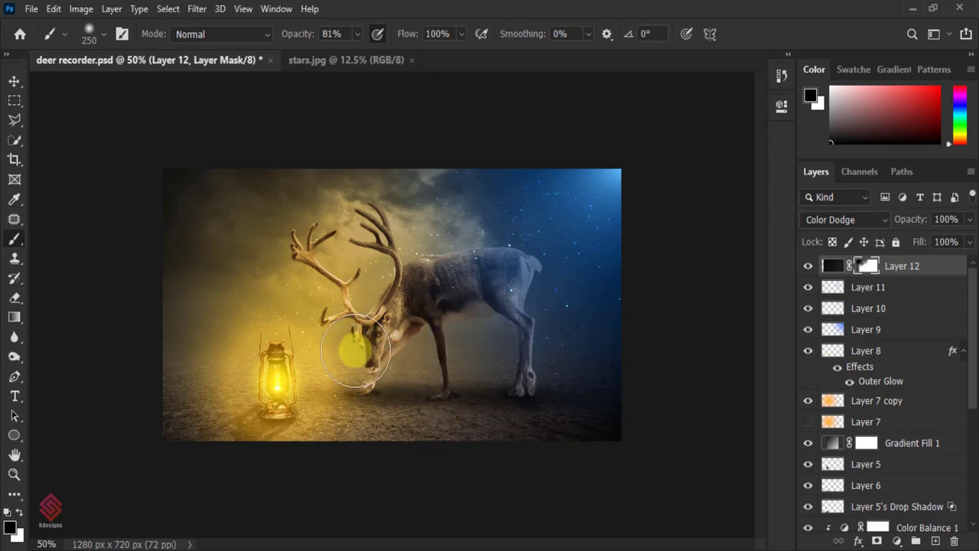
pyautogui.press('x')
pyautogui.press('[')
pyautogui.press('[')
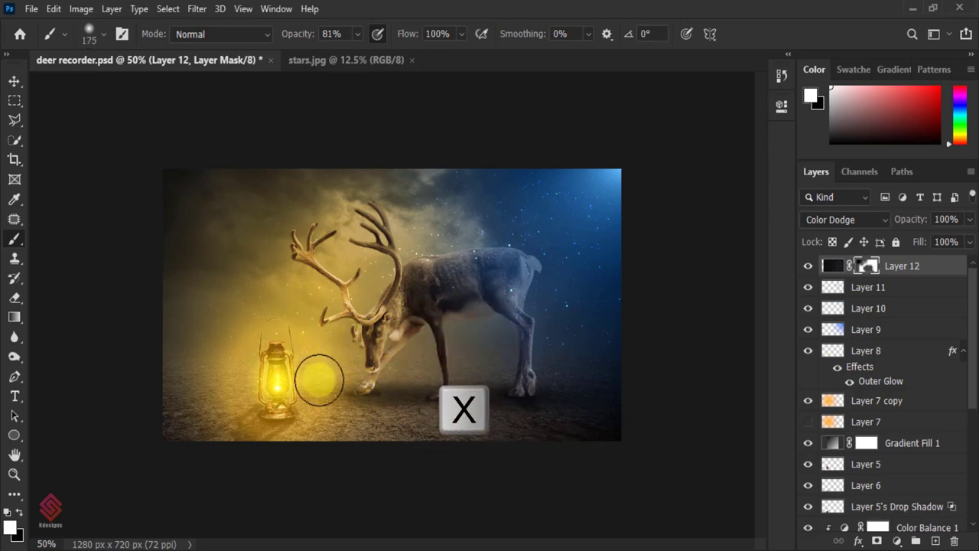
pyautogui.press('x')
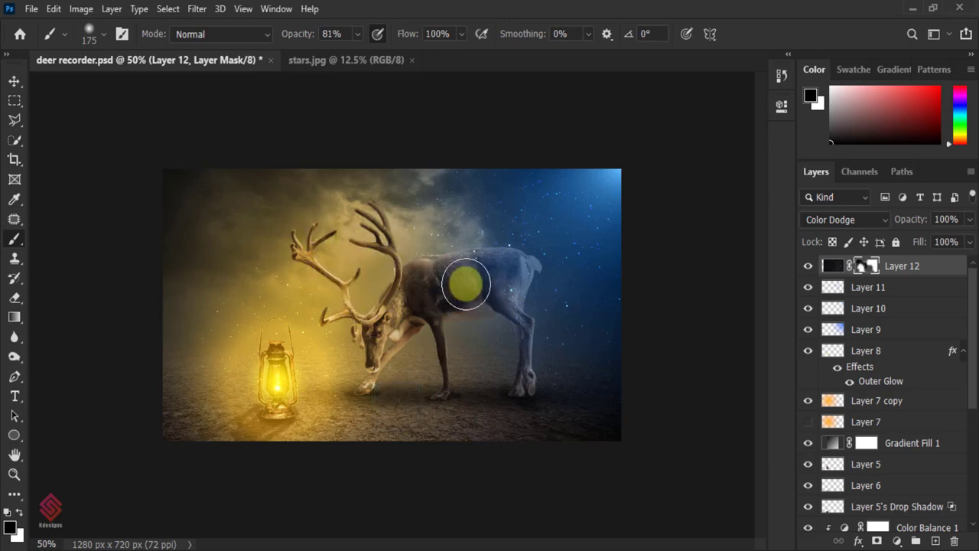
pyautogui.press('x')
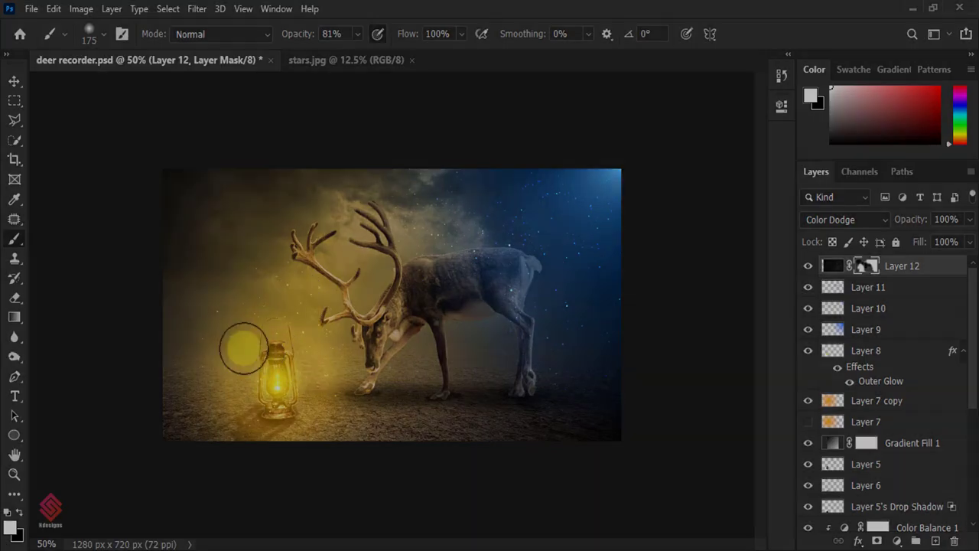
pyautogui.hotkey('ctrl', '-')
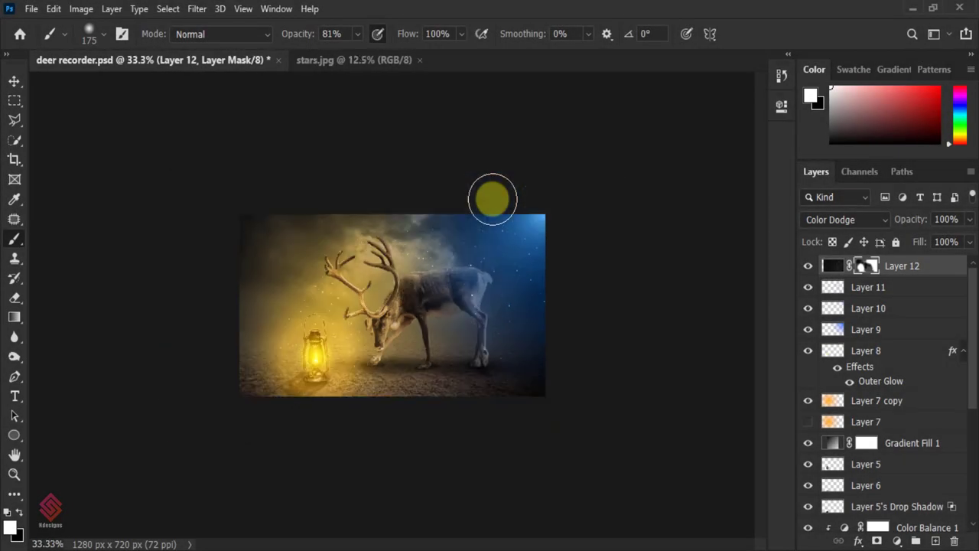
pyautogui.hotkey('ctrl', '-')
pyautogui.hotkey('ctrl', '+')
pyautogui.hotkey('ctrl', '+')
pyautogui.hotkey('ctrl', '+')
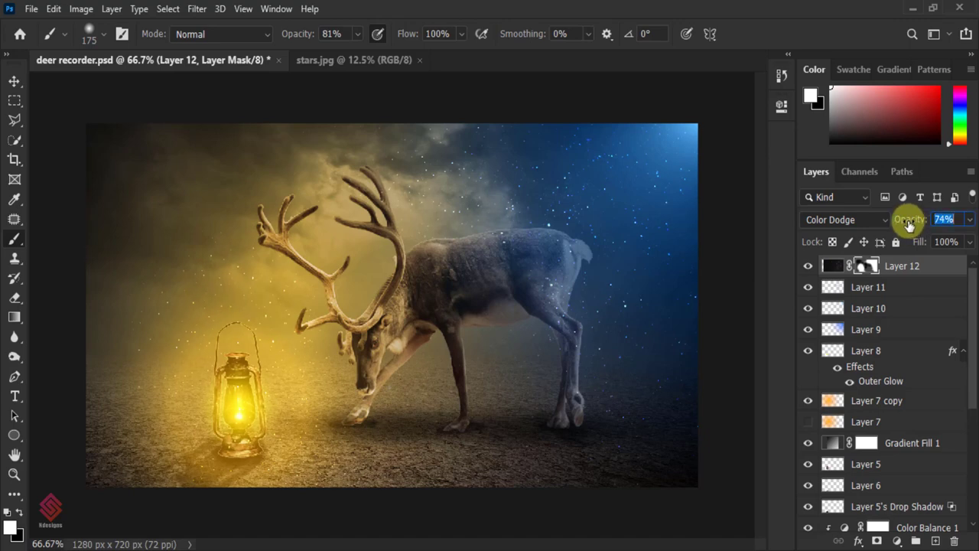
pyautogui.moveTo(911, 223); pyautogui.dragTo(913, 225)
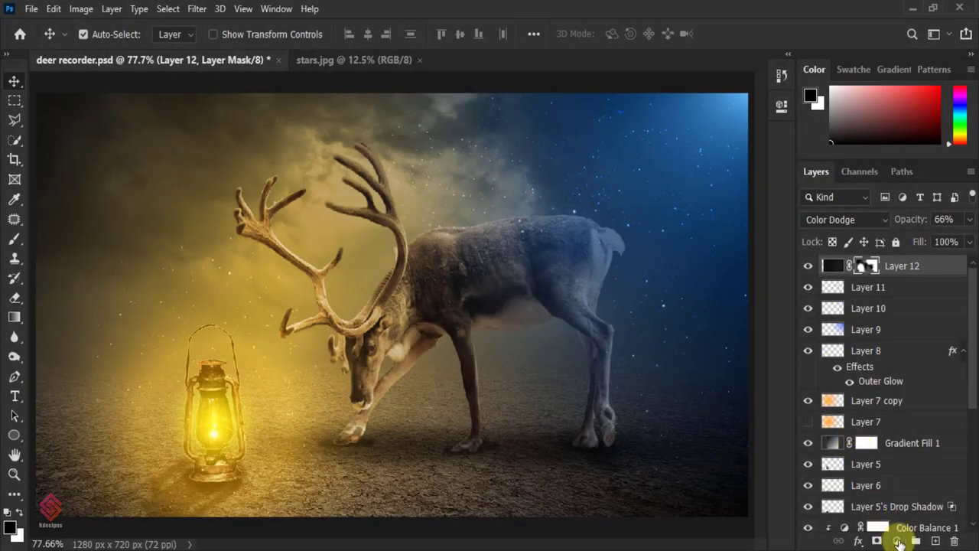
# Step: Add a Curves adjustment layer, adjusting the Blue channel and lifting the Red channel's shadows
pyautogui.click(898, 541)
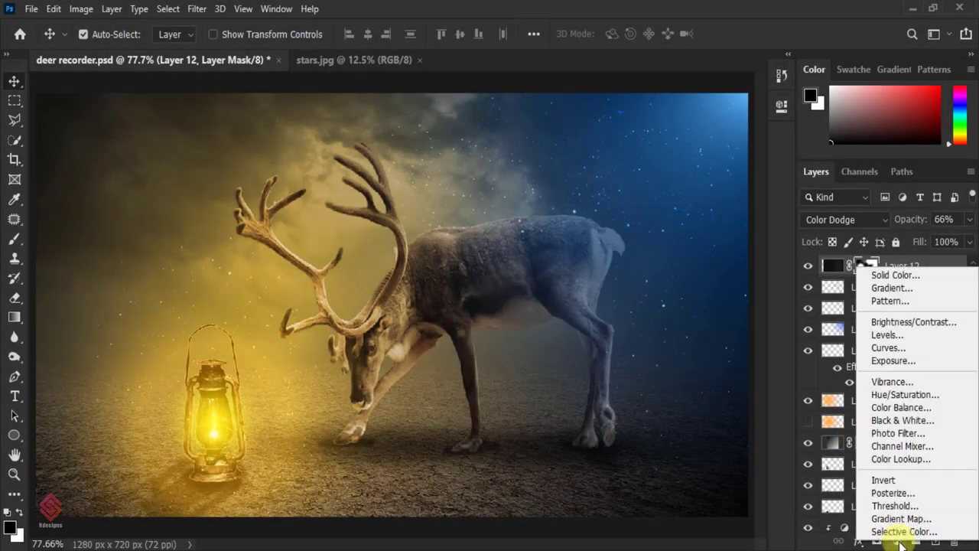
pyautogui.click(936, 348)
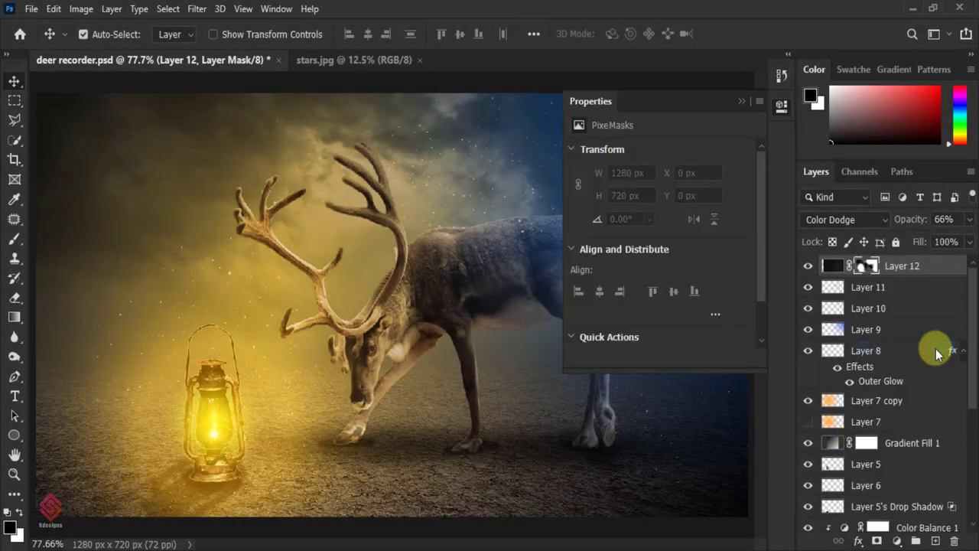
pyautogui.click(654, 172)
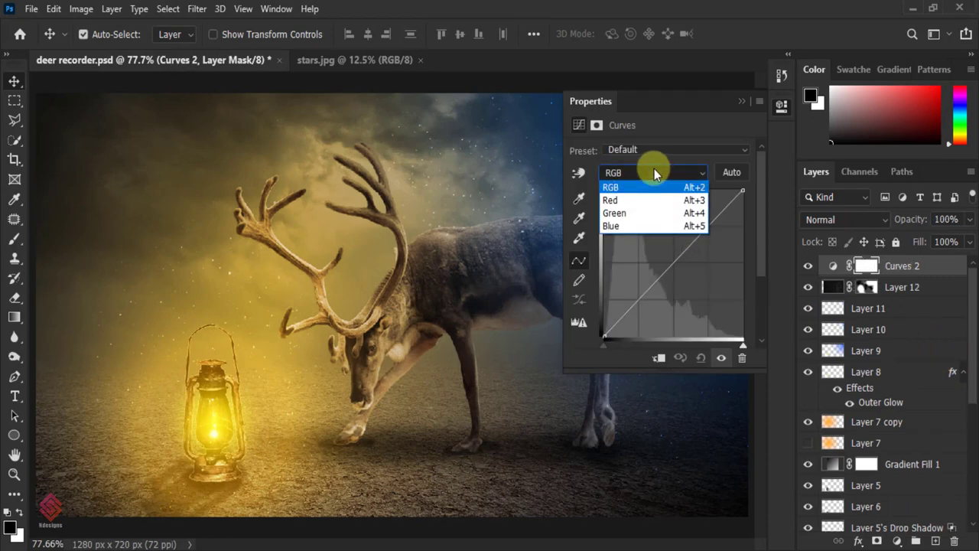
pyautogui.click(644, 226)
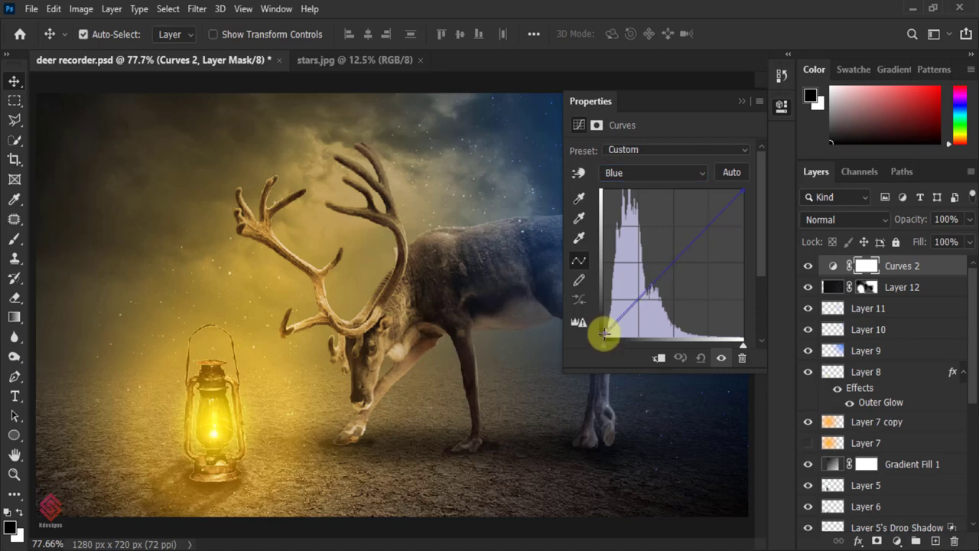
pyautogui.hotkey('ctrl', '-')
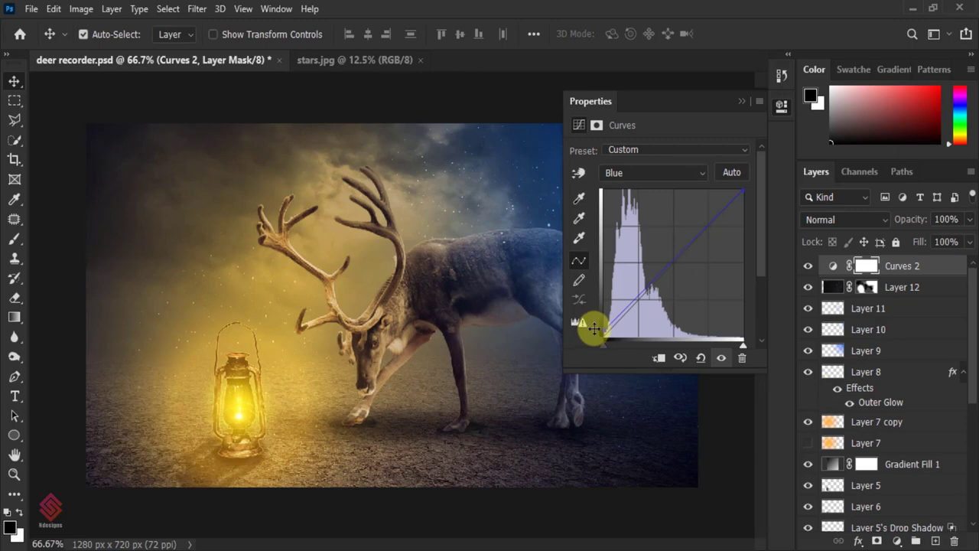
pyautogui.click(654, 174)
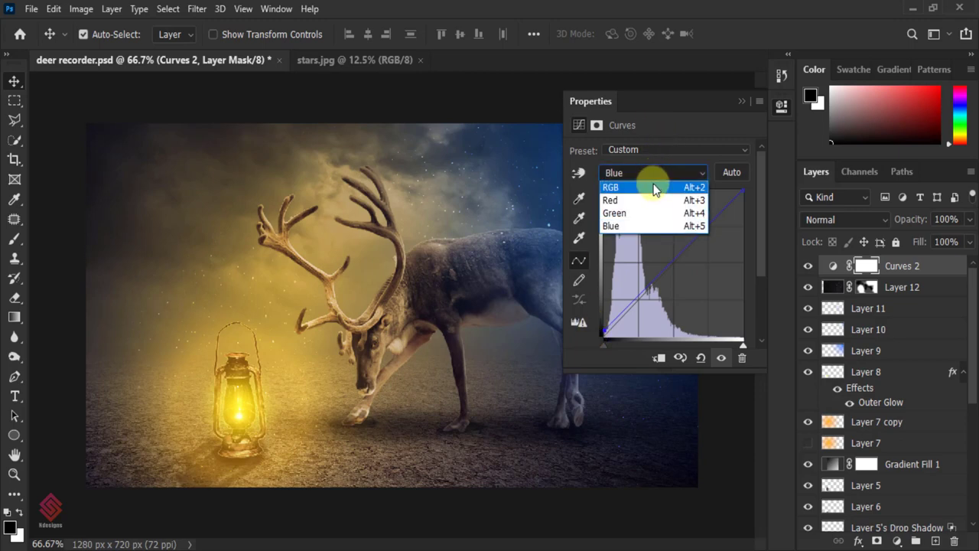
pyautogui.click(650, 199)
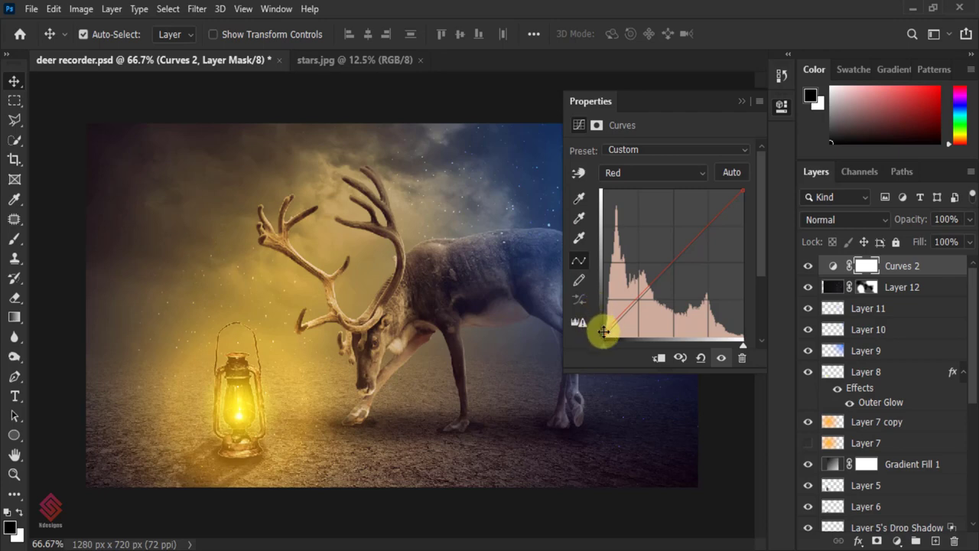
pyautogui.moveTo(602, 329); pyautogui.dragTo(604, 321)
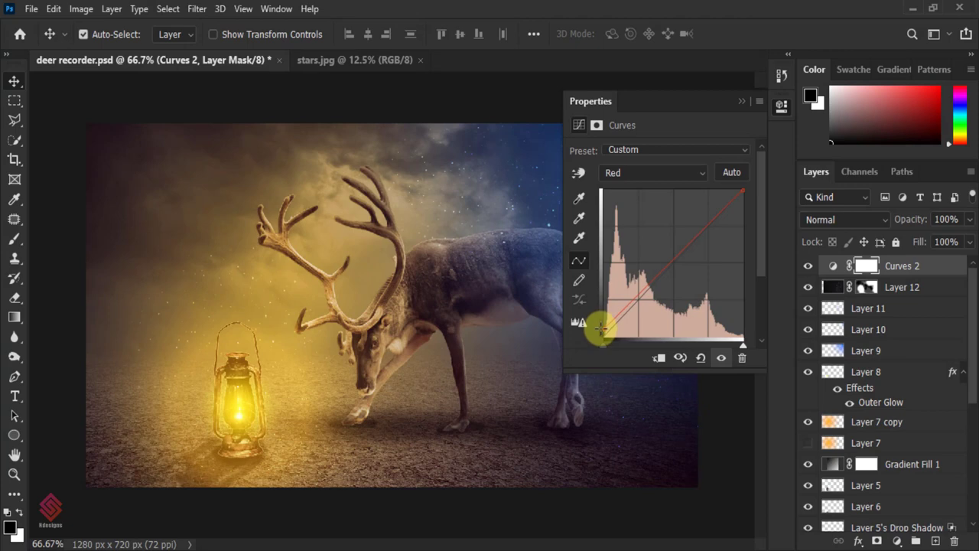
pyautogui.click(737, 101)
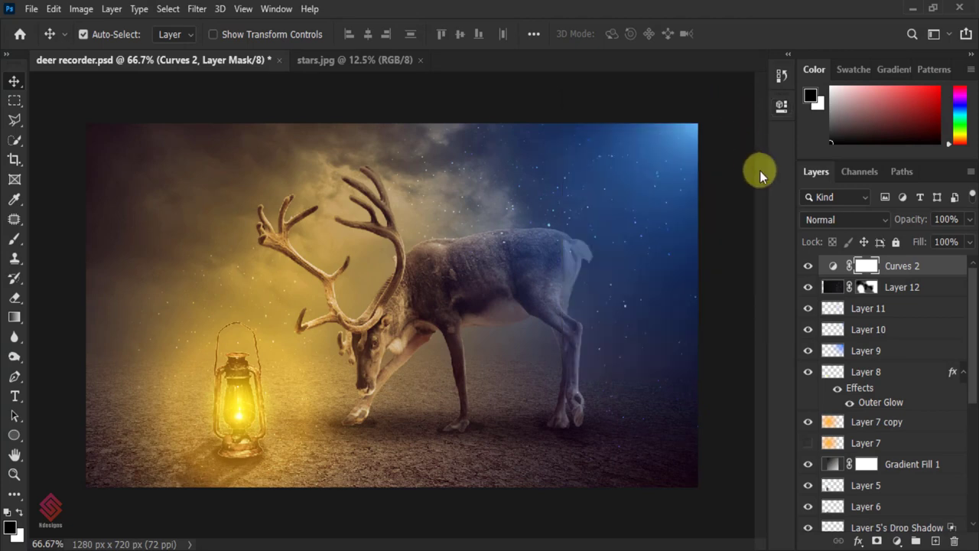
# Step: Compare Curves 2 before and after, then nudge the Red channel's shadow point slightly
pyautogui.hotkey('ctrl', '-')
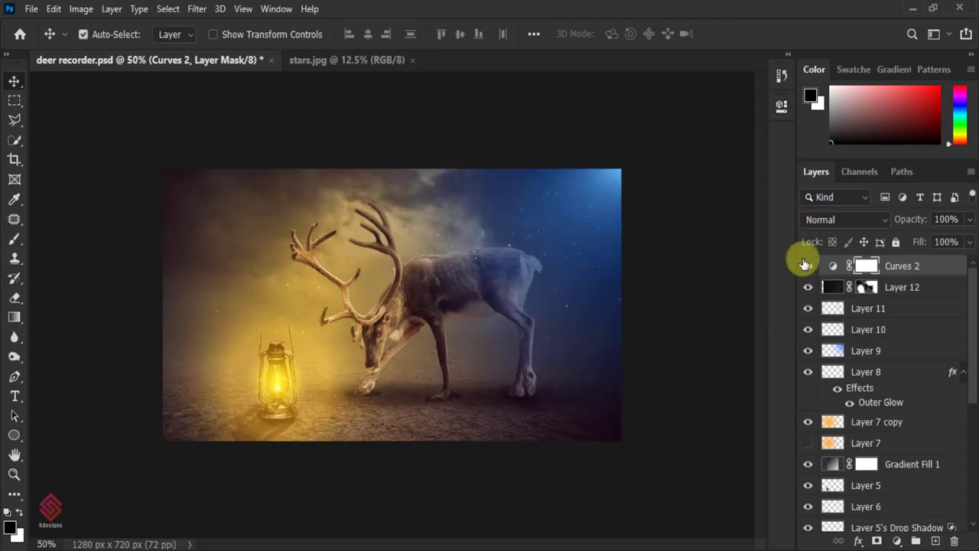
pyautogui.click(809, 267)
pyautogui.doubleClick(832, 265)
pyautogui.click(647, 171)
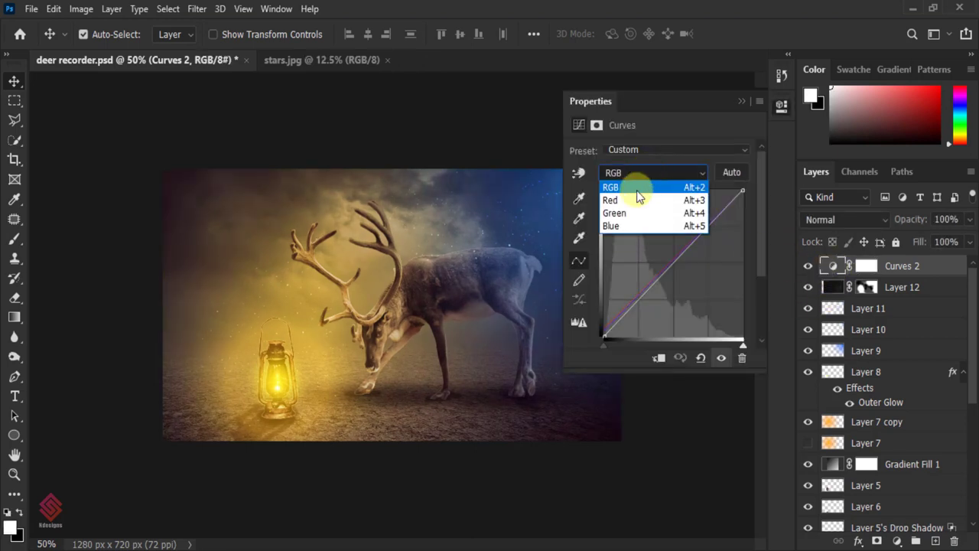
pyautogui.click(621, 198)
pyautogui.moveTo(606, 338); pyautogui.dragTo(603, 330)
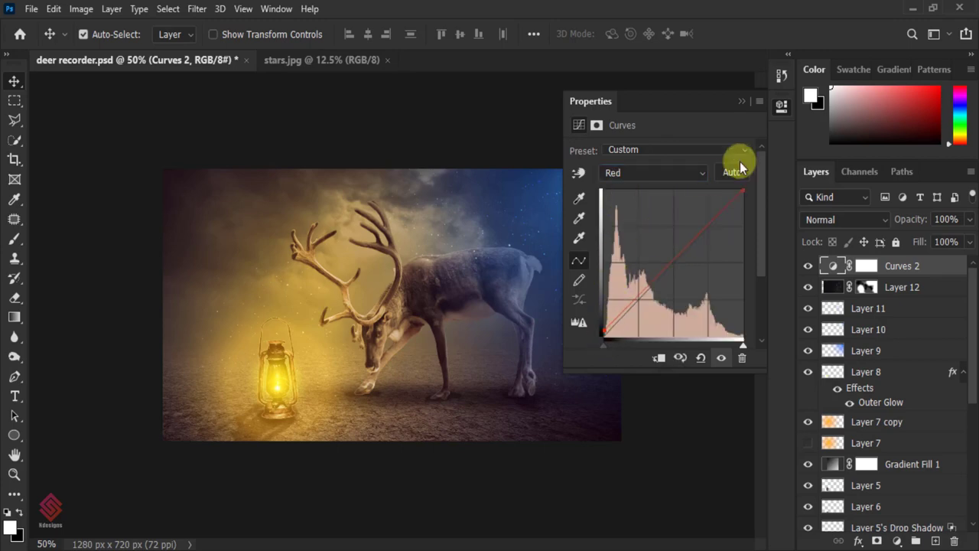
pyautogui.click(739, 102)
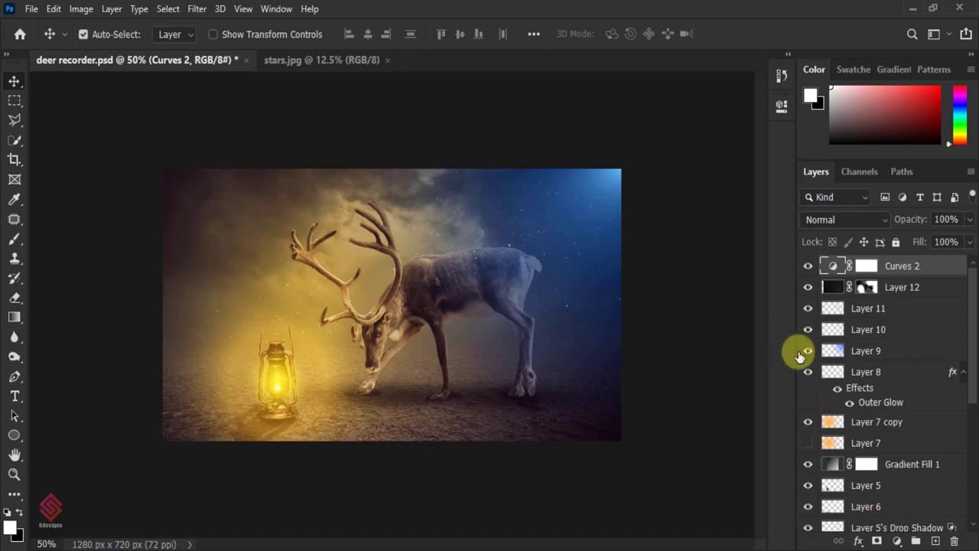
# Step: Merge all visible layers into a new Layer 13 with Linear Light blending
pyautogui.hotkey('ctrl', '-')
pyautogui.hotkey('ctrl', '-')
pyautogui.hotkey('ctrl', '+')
pyautogui.hotkey('ctrl', '+')
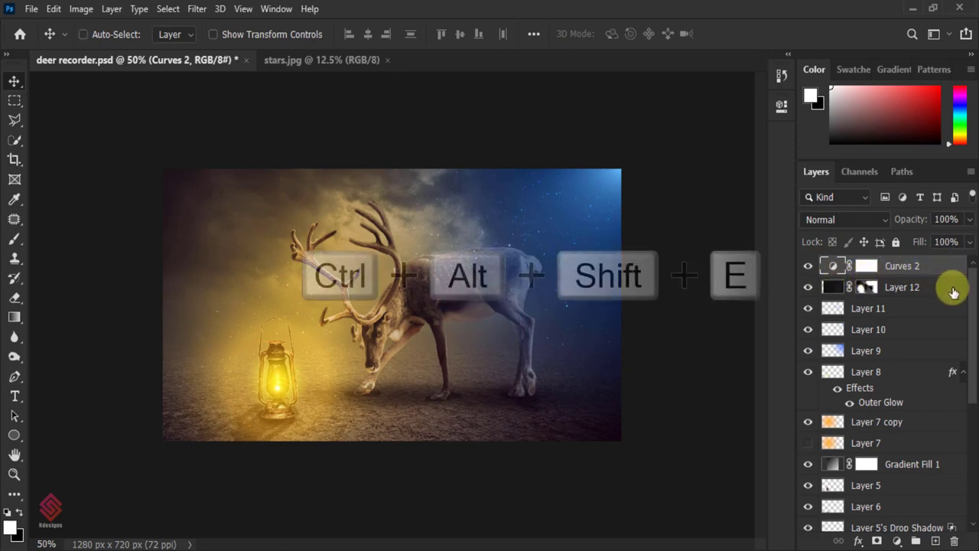
pyautogui.hotkey('ctrl', 'alt', 'shift', 'e')
pyautogui.click(864, 222)
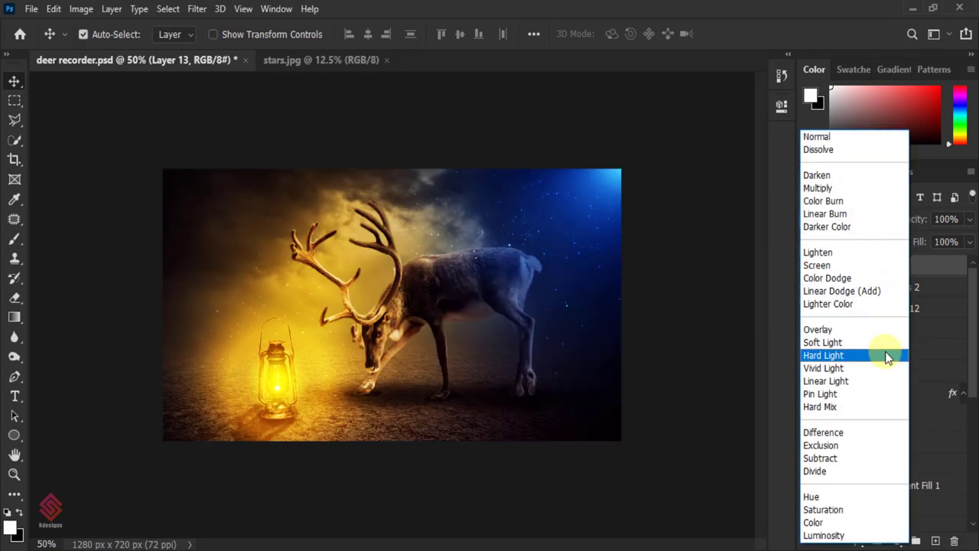
pyautogui.click(887, 381)
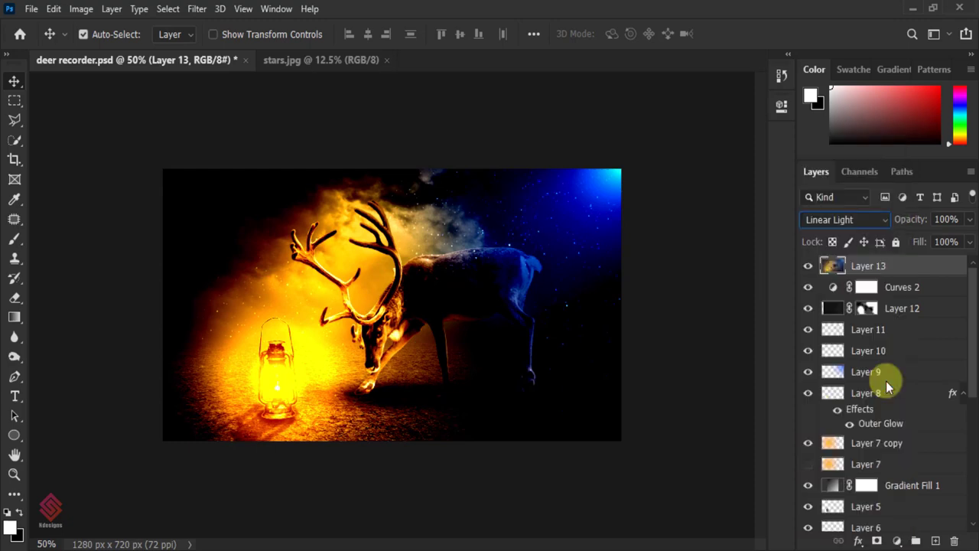
# Step: Apply a High Pass filter with a 0.2 px radius to Layer 13
pyautogui.click(197, 9)
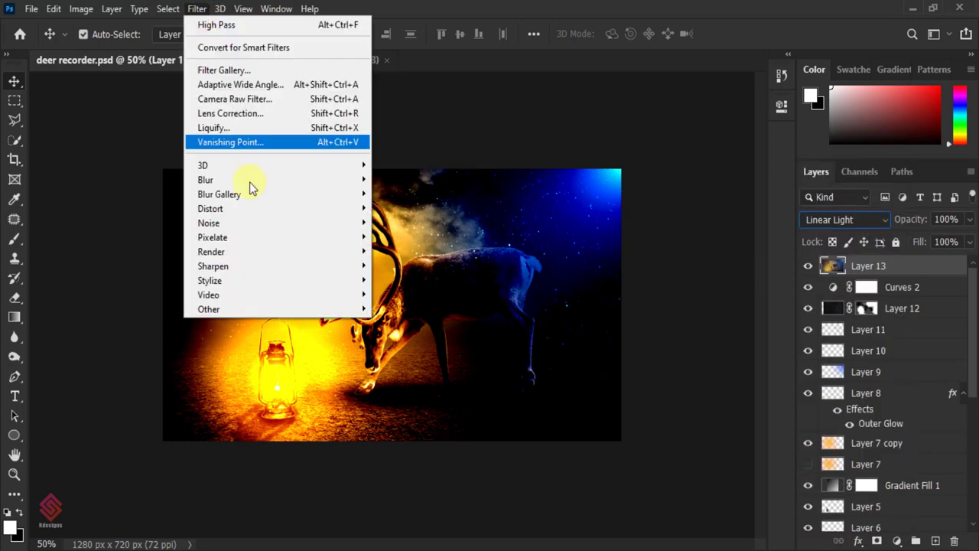
pyautogui.moveTo(209, 309)
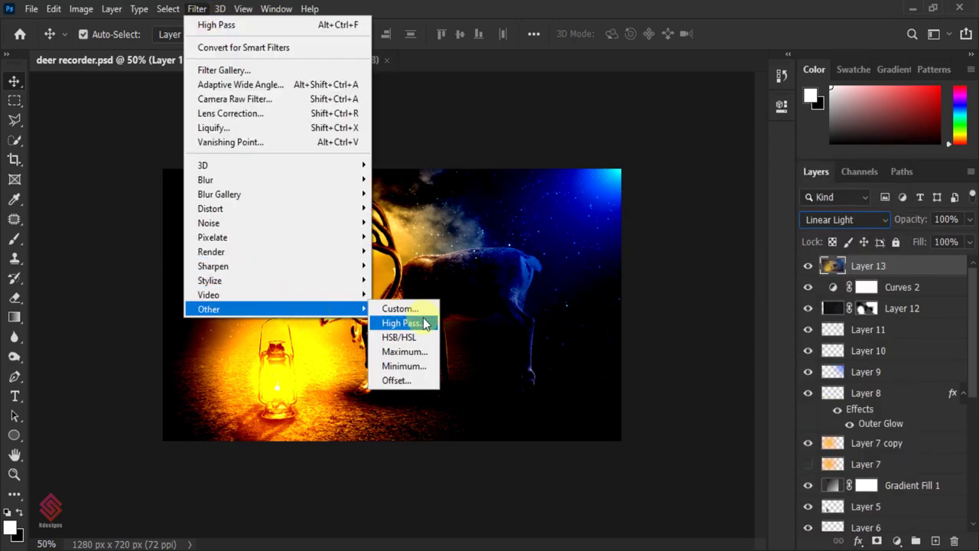
pyautogui.click(426, 324)
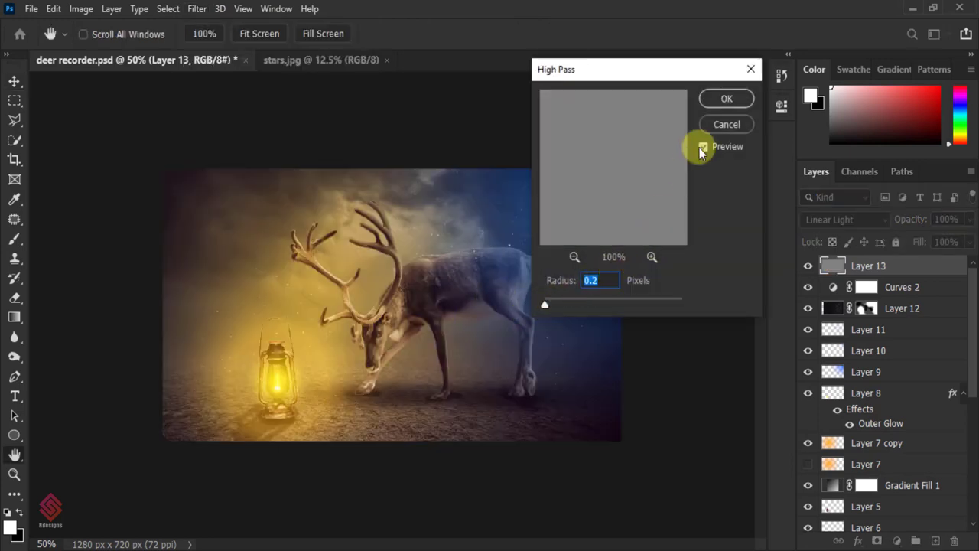
pyautogui.click(727, 100)
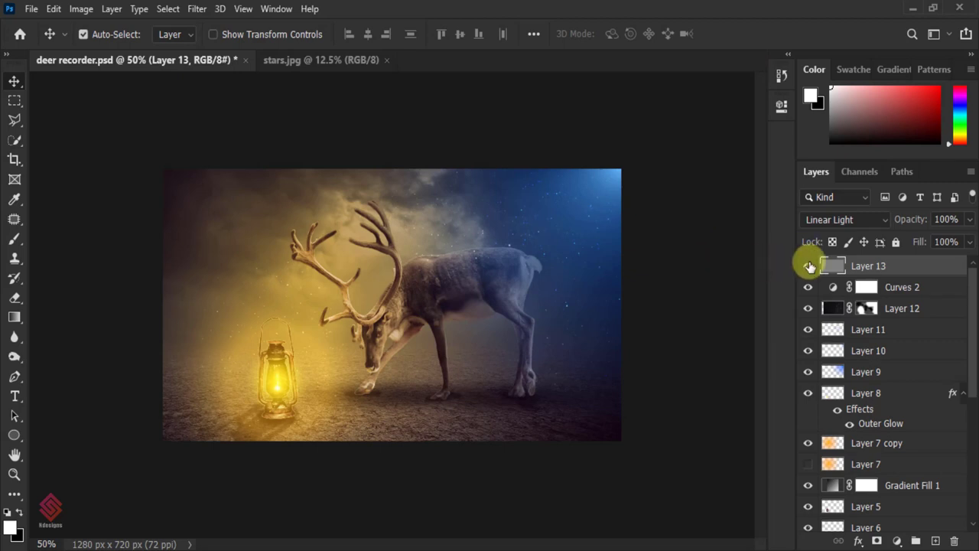
pyautogui.hotkey('ctrl', '0')
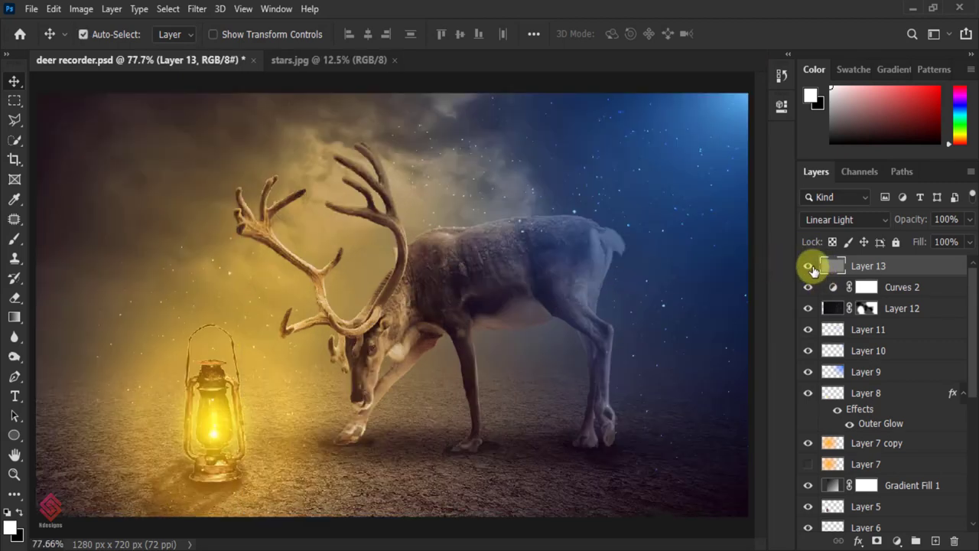
pyautogui.click(811, 268)
pyautogui.click(809, 266)
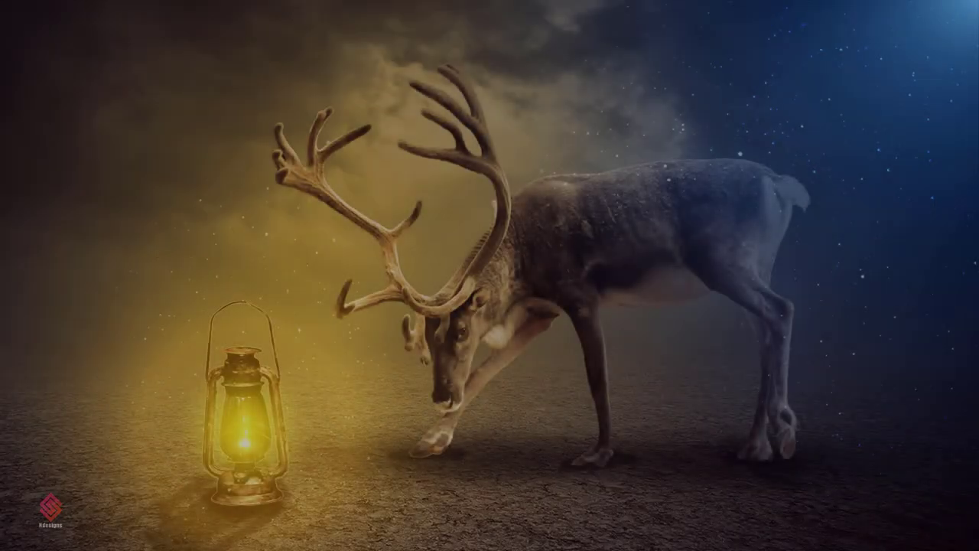